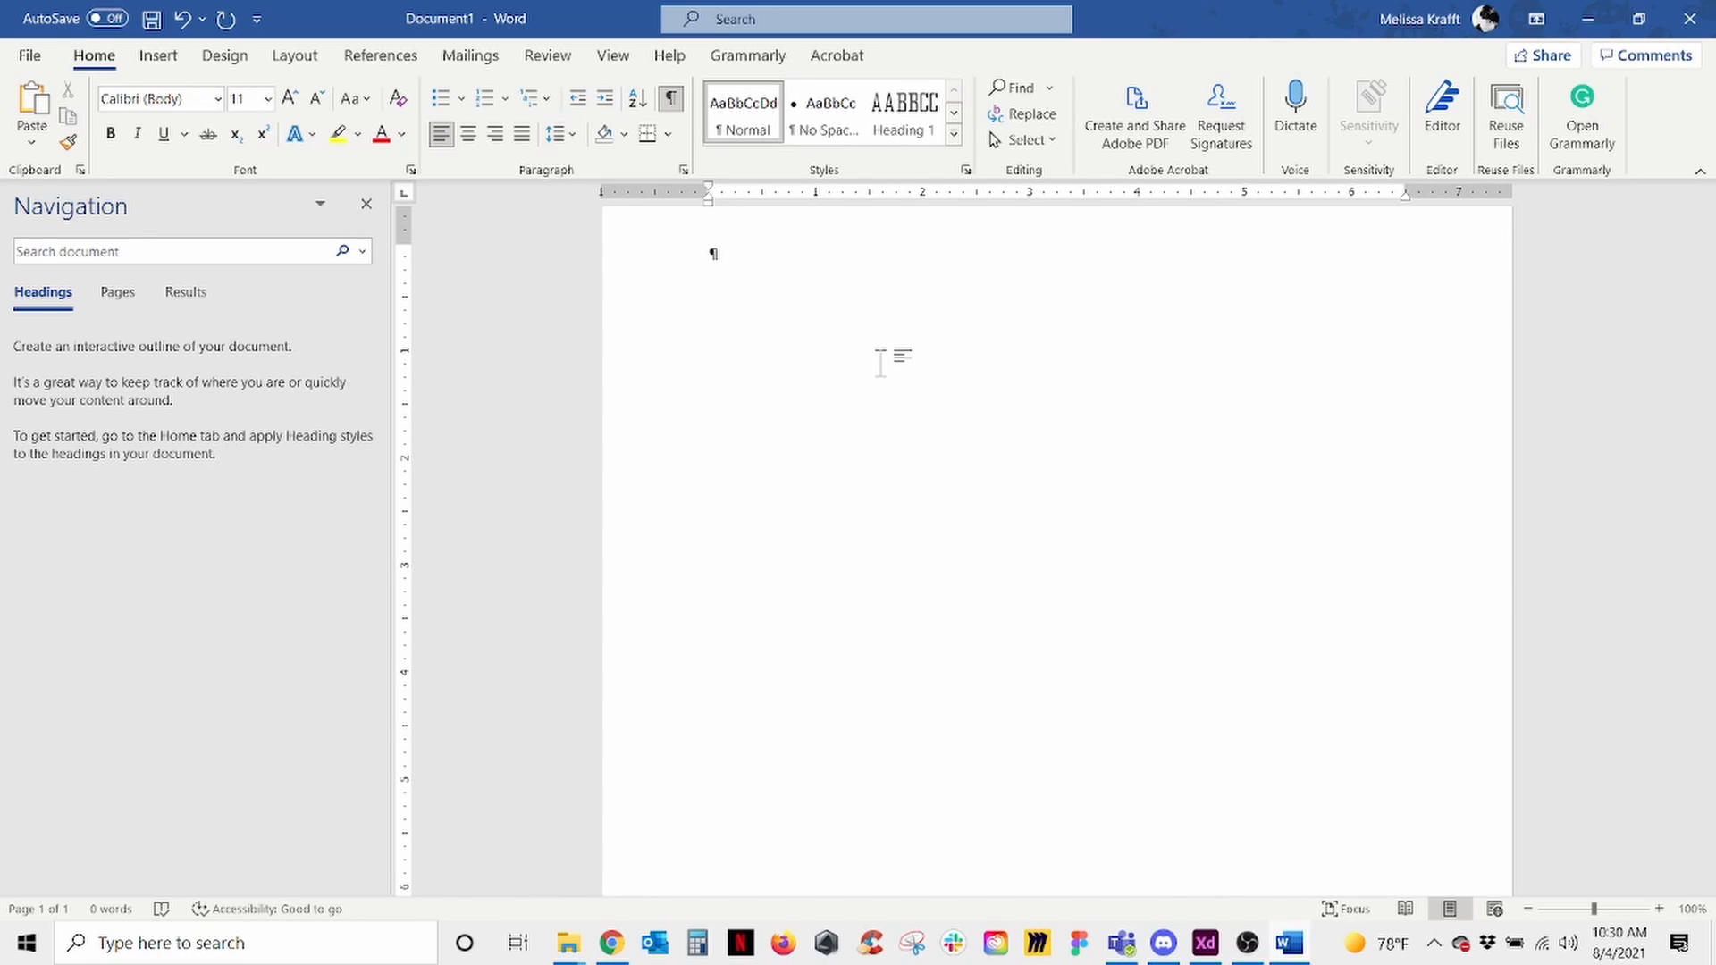
# Step: Enter "Ireland vs Canada" on the blank page and apply the Title style to it
pyautogui.write('Ireland vs Canada')
pyautogui.hotkey('ctrl', 'a')
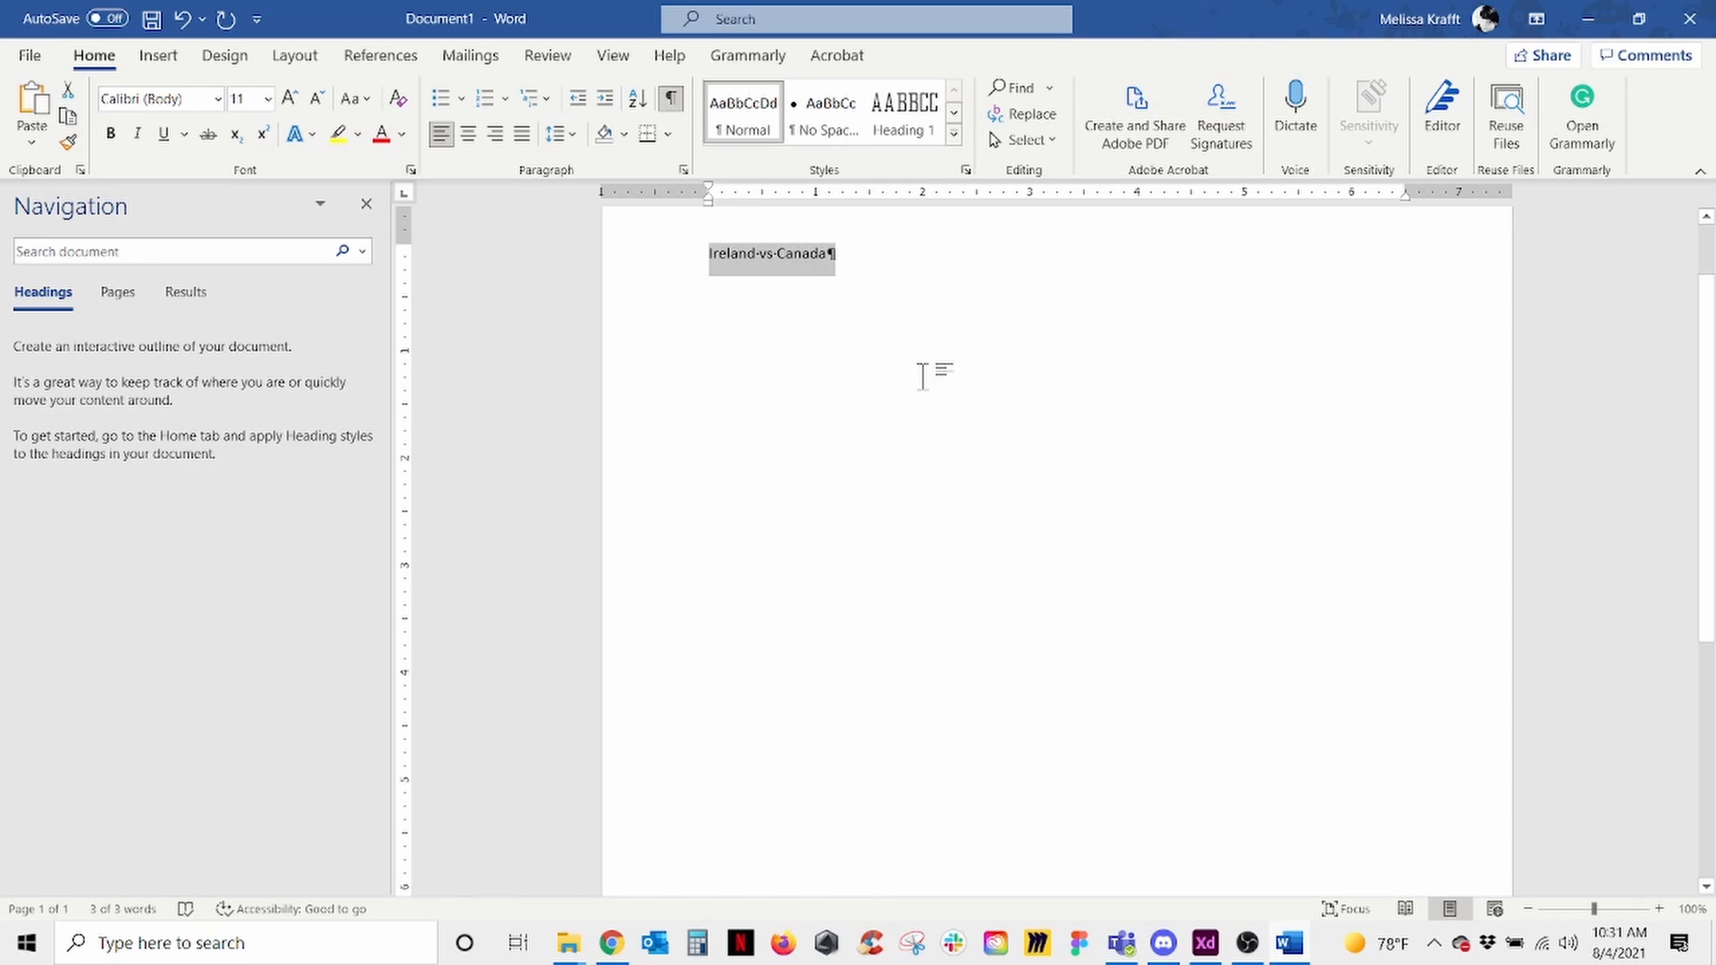
pyautogui.click(955, 136)
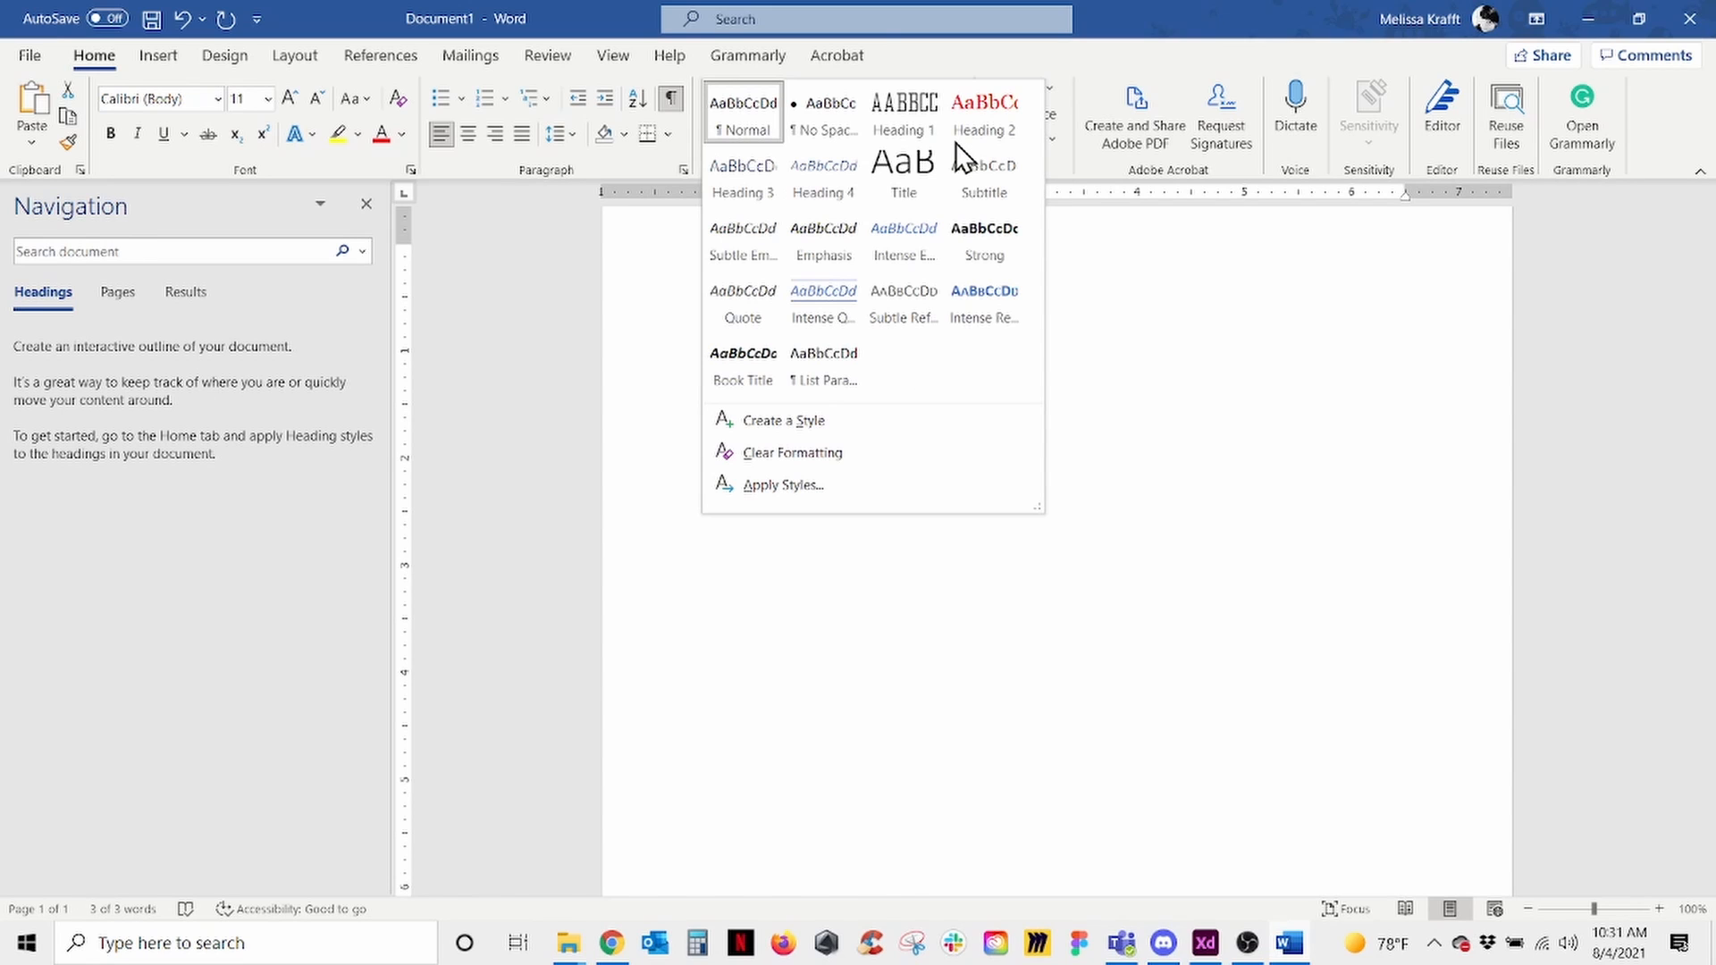
pyautogui.click(986, 46)
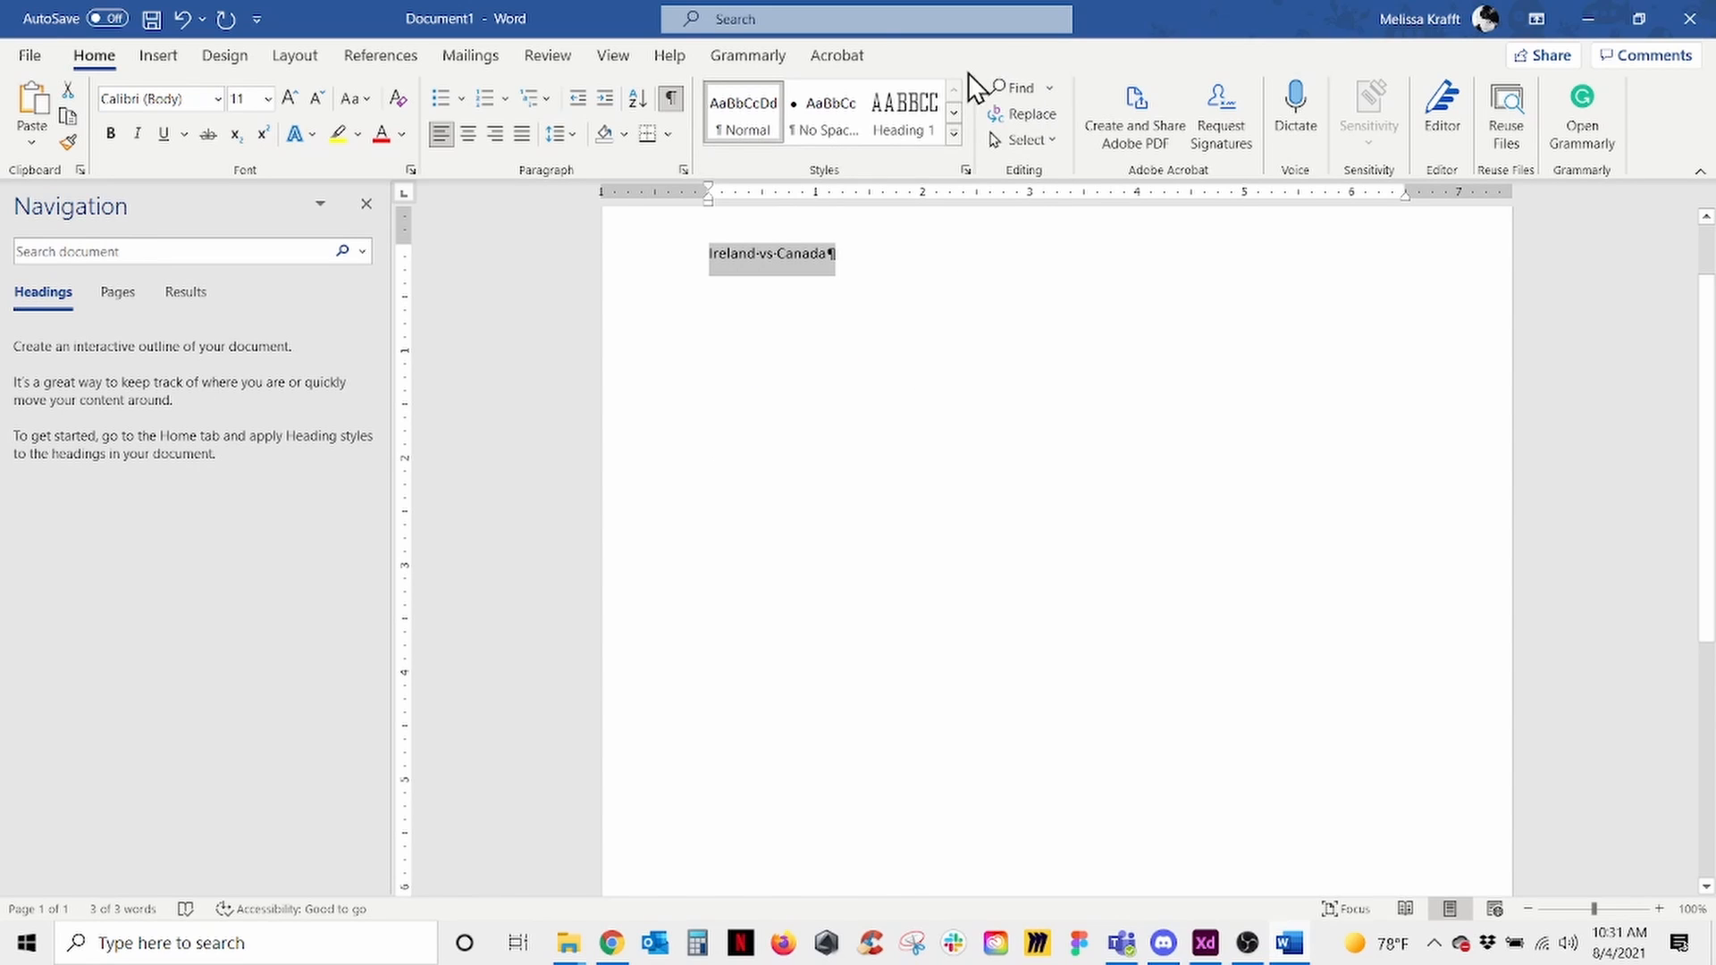
pyautogui.click(956, 135)
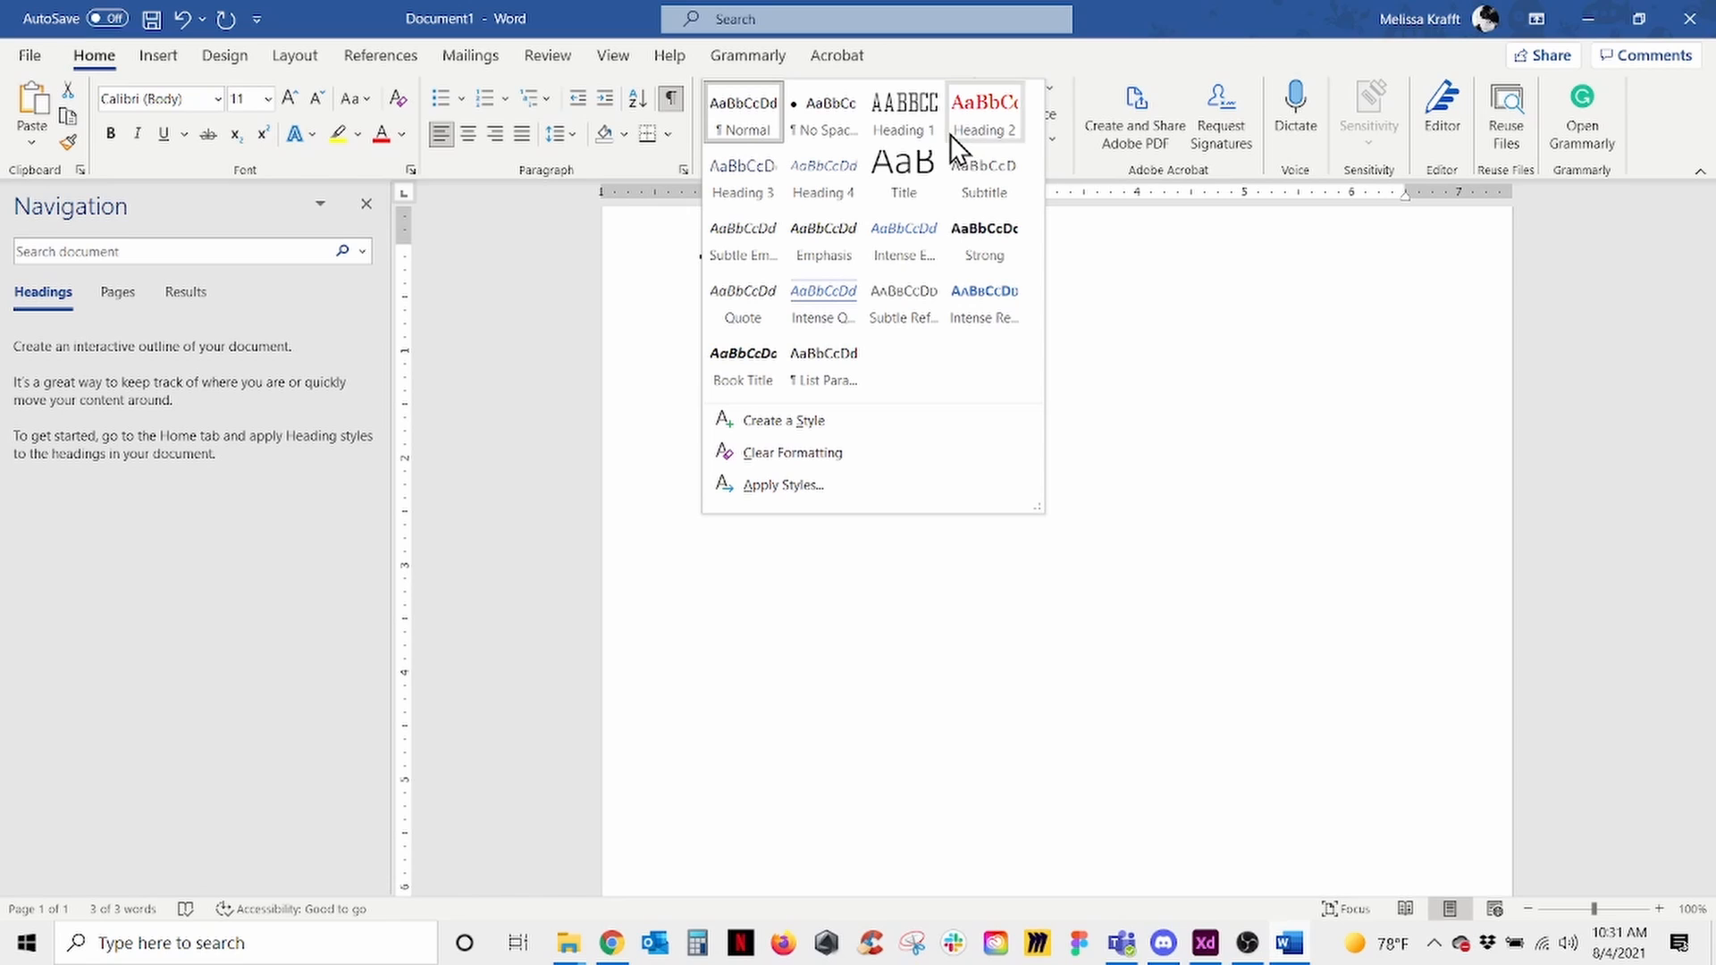
pyautogui.click(915, 176)
# Step: Add the line "Book 1" below the title and format it as Heading 1
pyautogui.click(1058, 278)
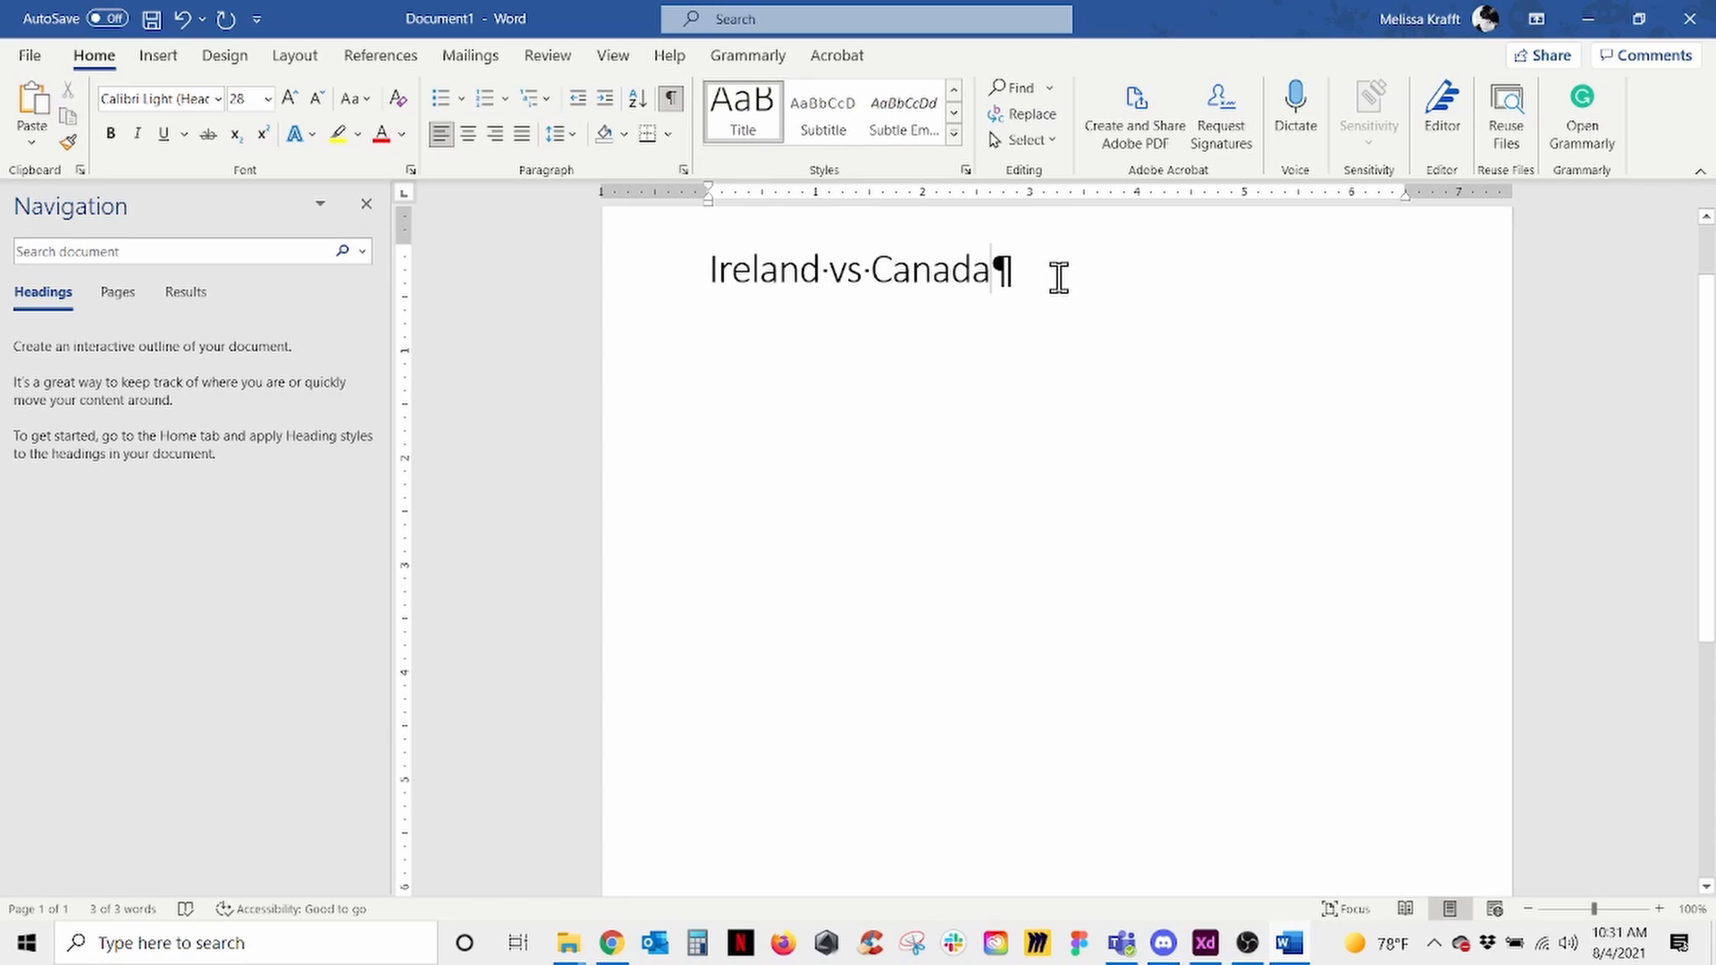
pyautogui.press('Return')
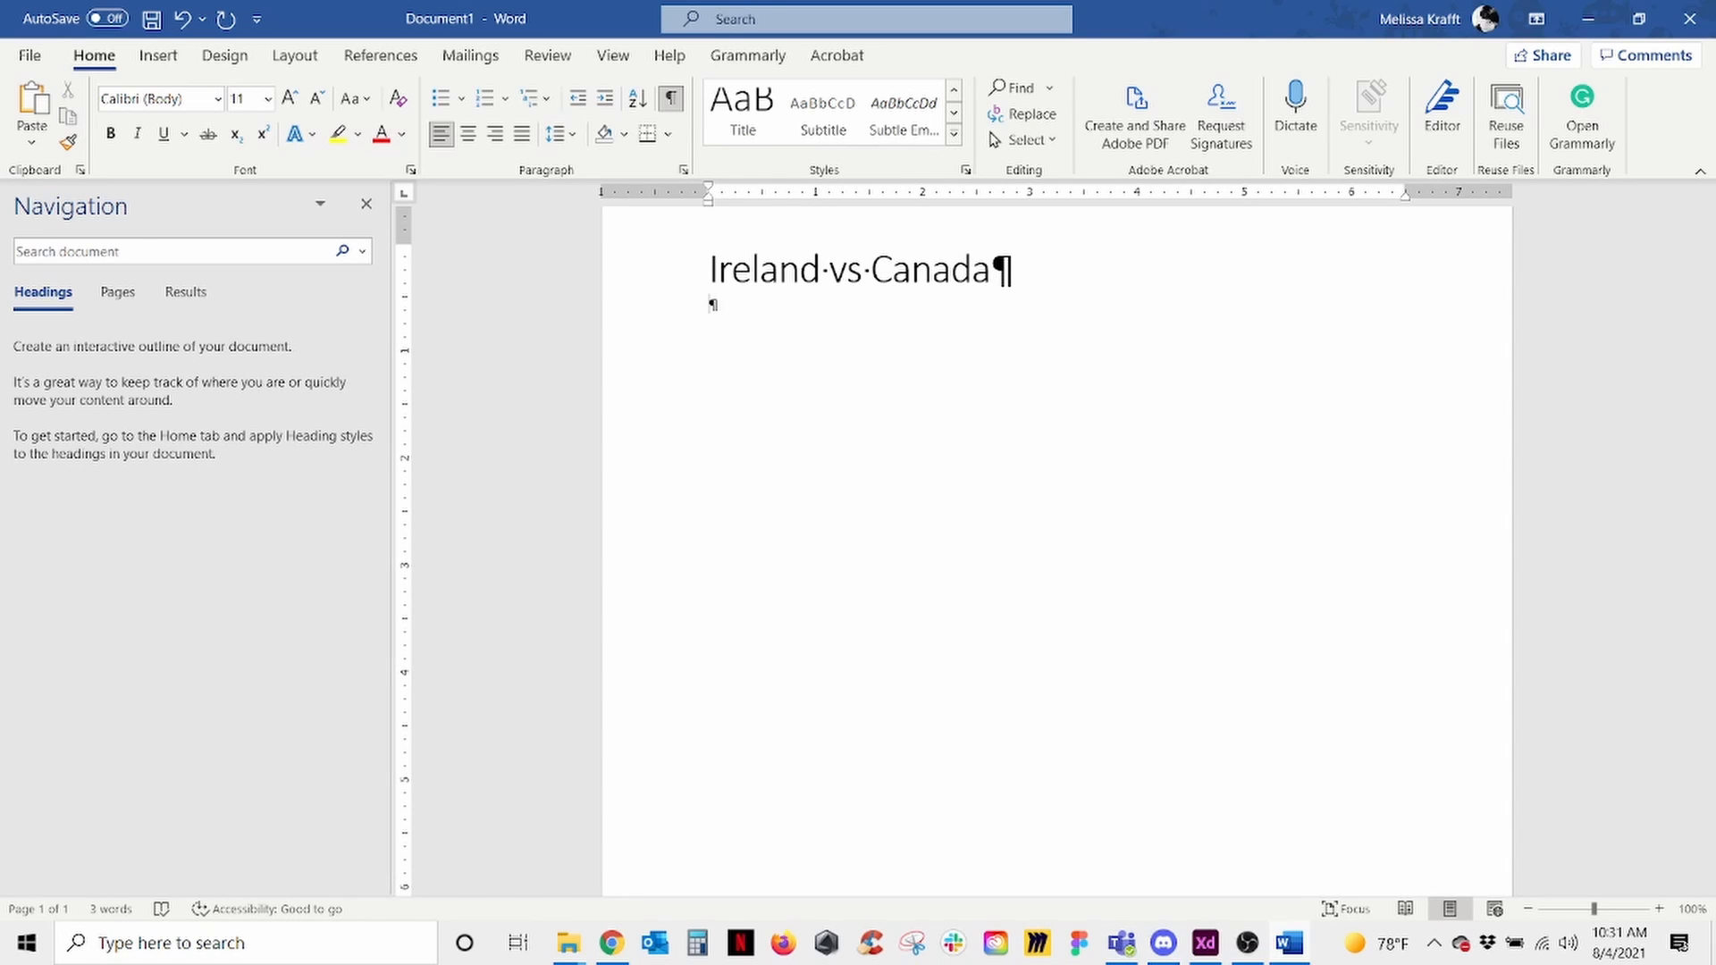
pyautogui.write('Book 1')
pyautogui.hotkey('shift', 'Home')
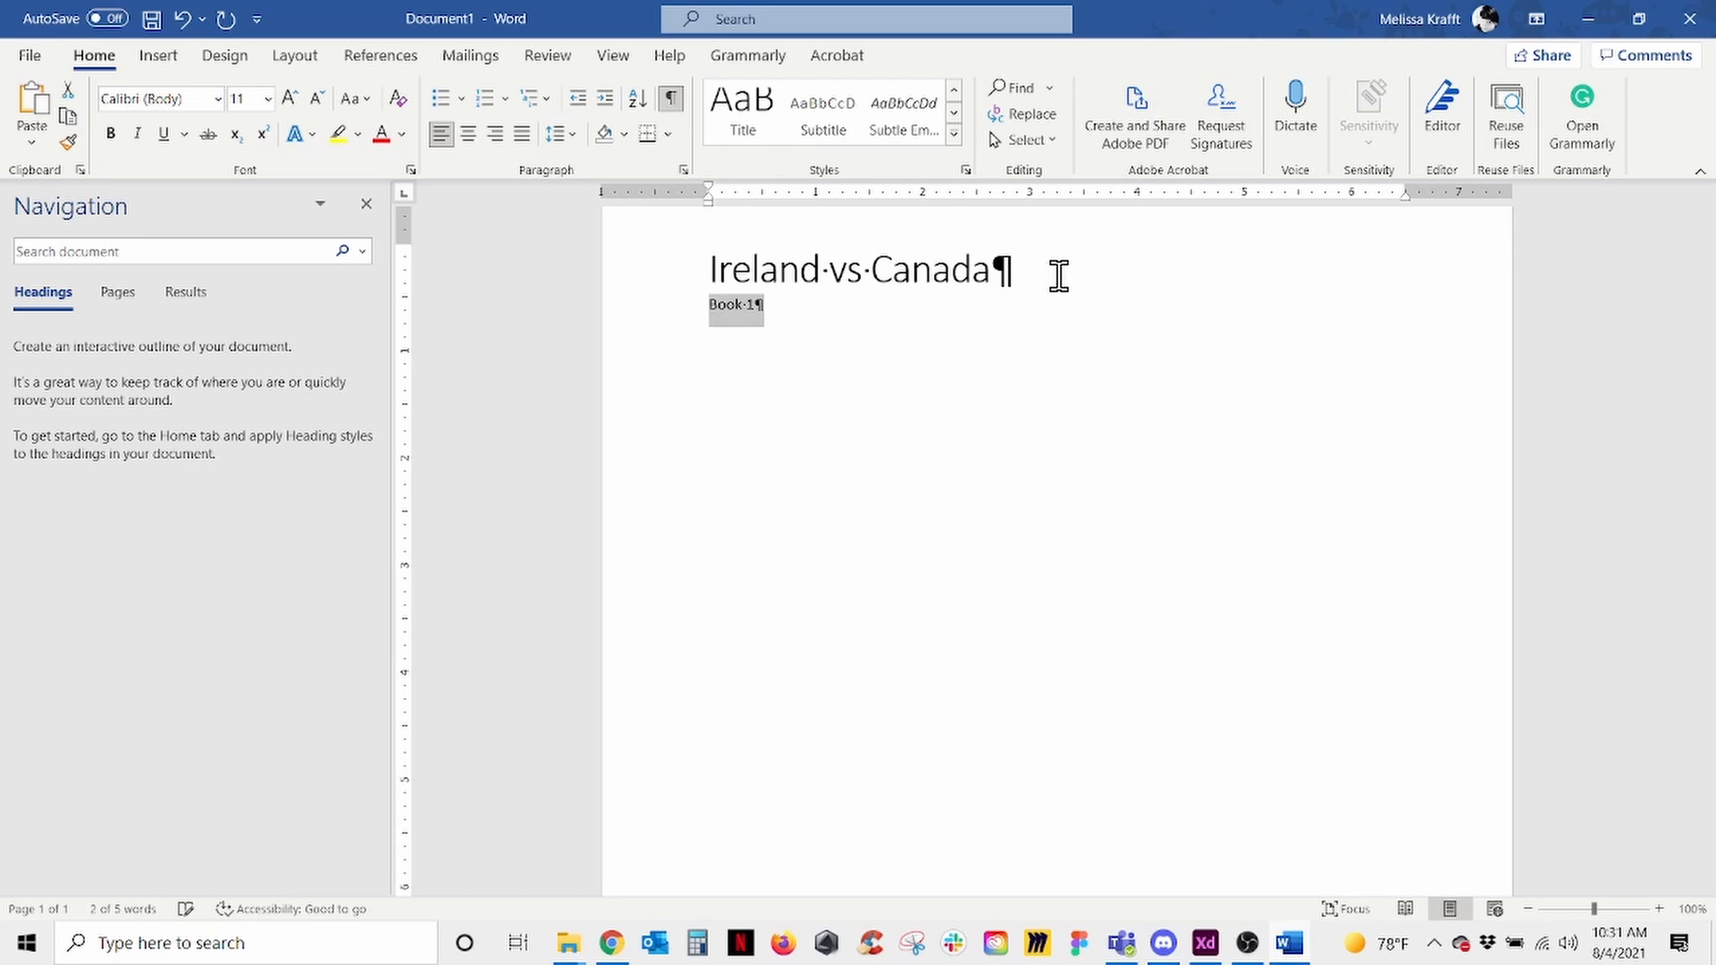
pyautogui.click(956, 133)
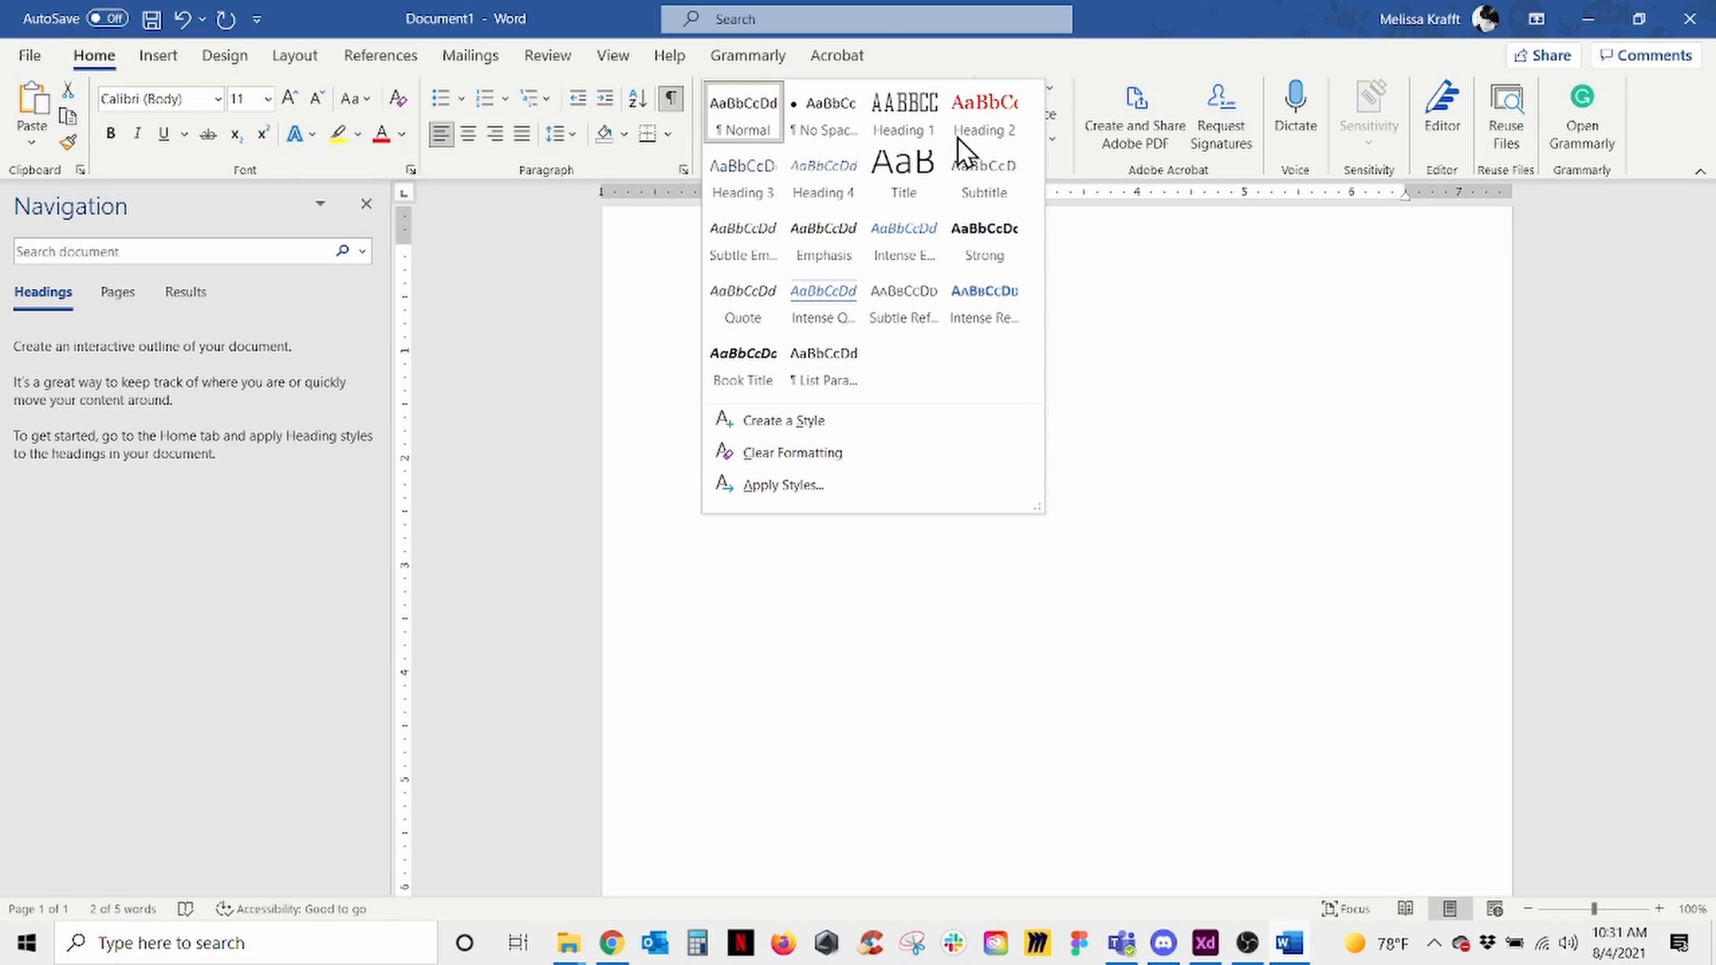
pyautogui.click(894, 120)
pyautogui.click(816, 336)
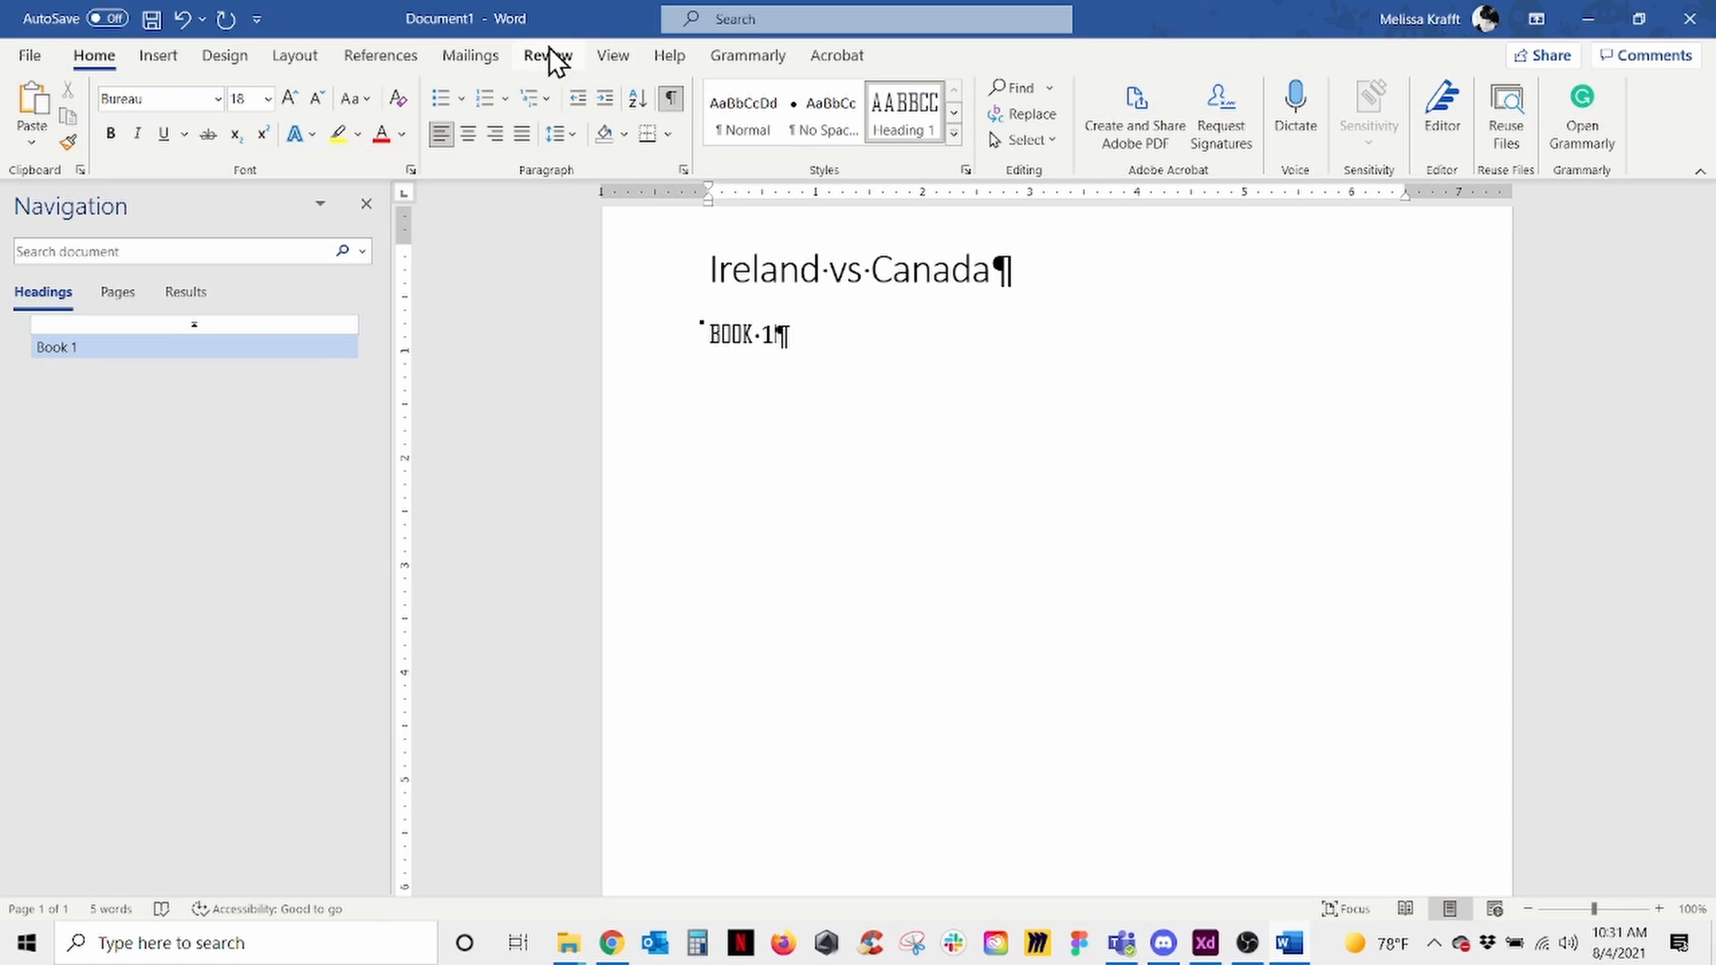
pyautogui.click(617, 56)
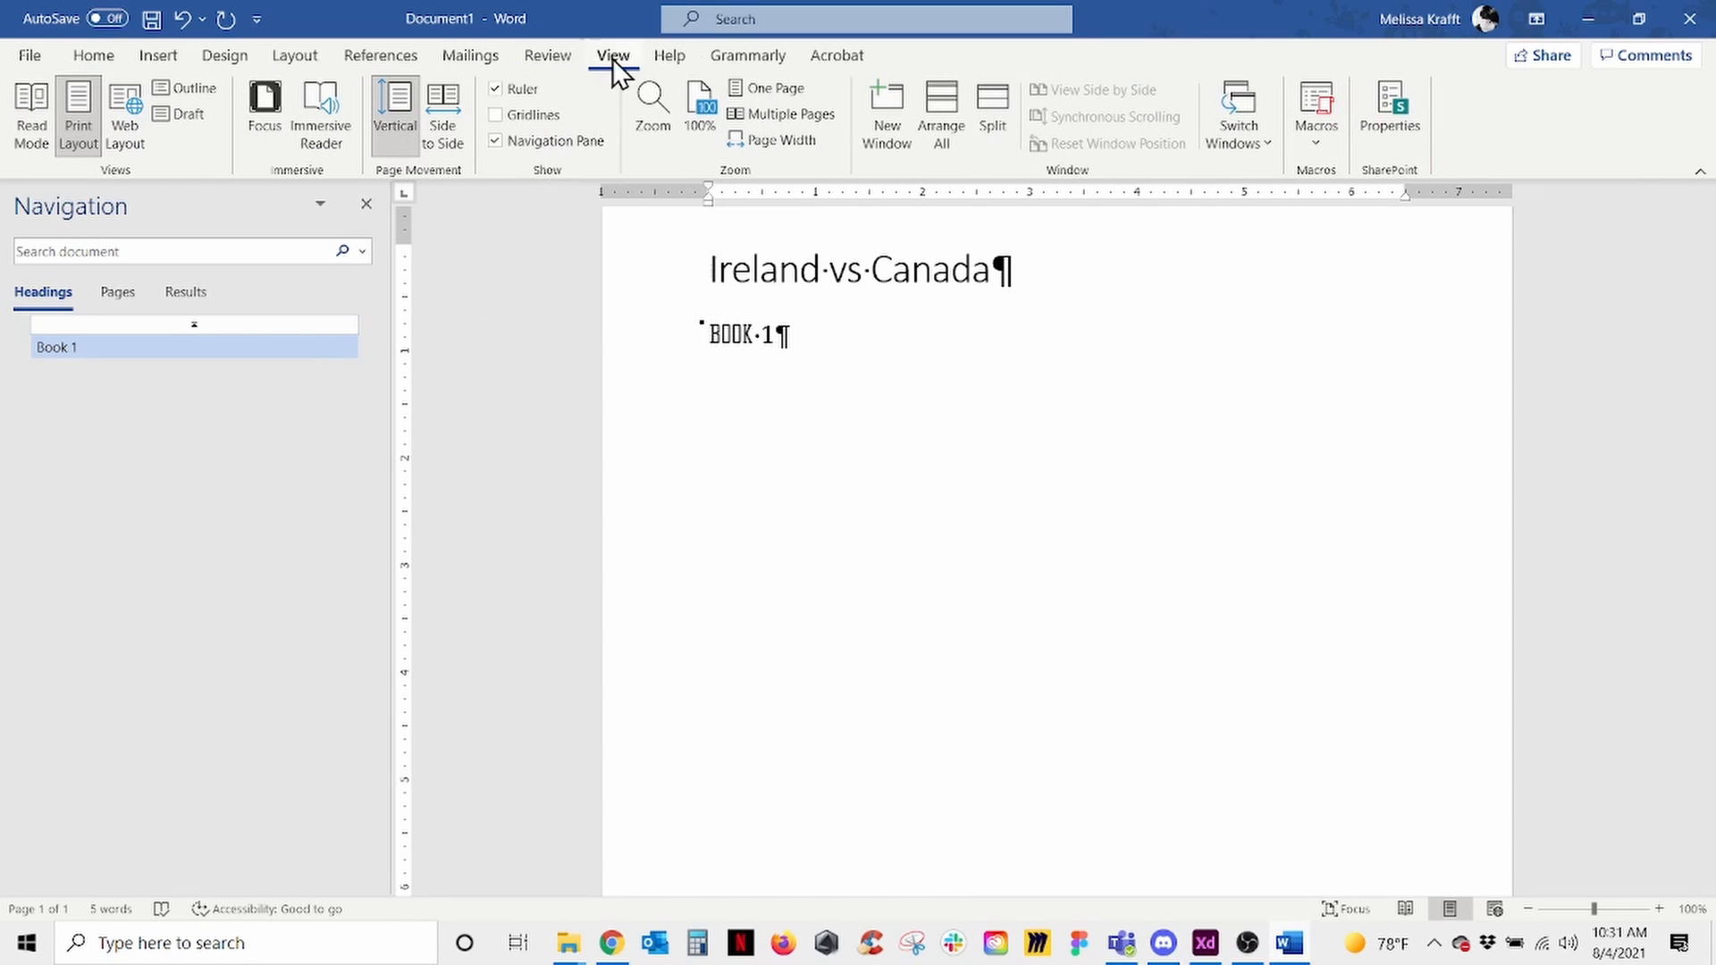
pyautogui.click(100, 57)
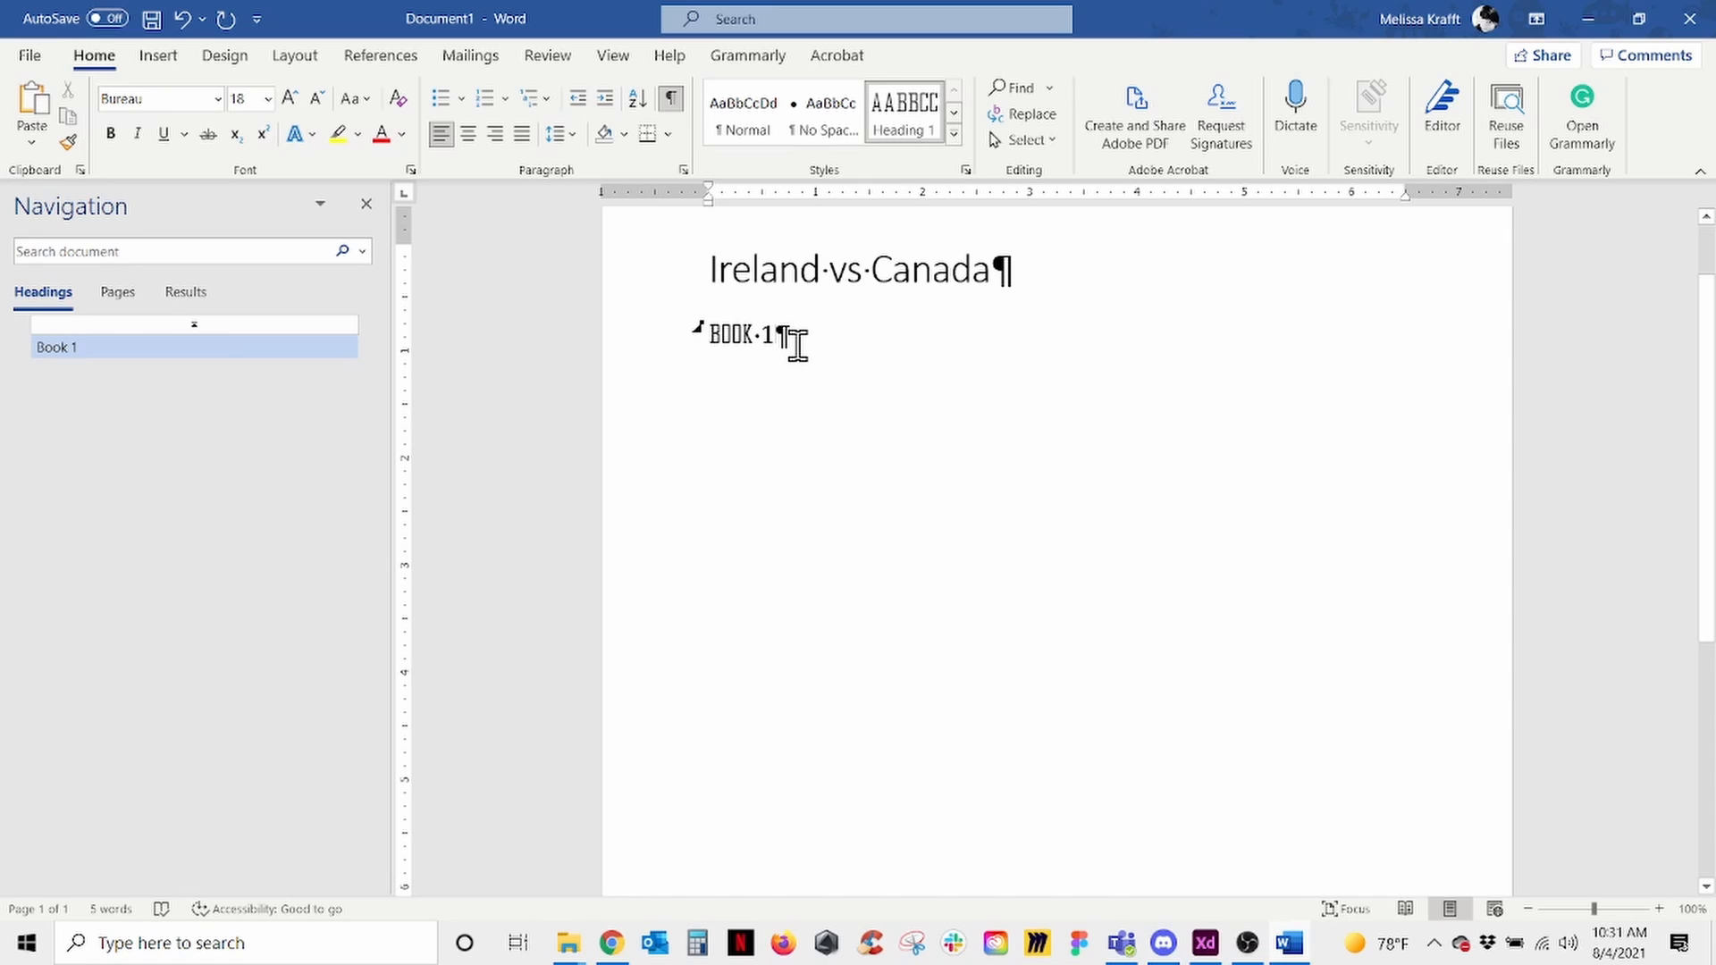
# Step: Add the line "Part One" below the Book 1 heading and format it as Heading 2
pyautogui.press('Return')
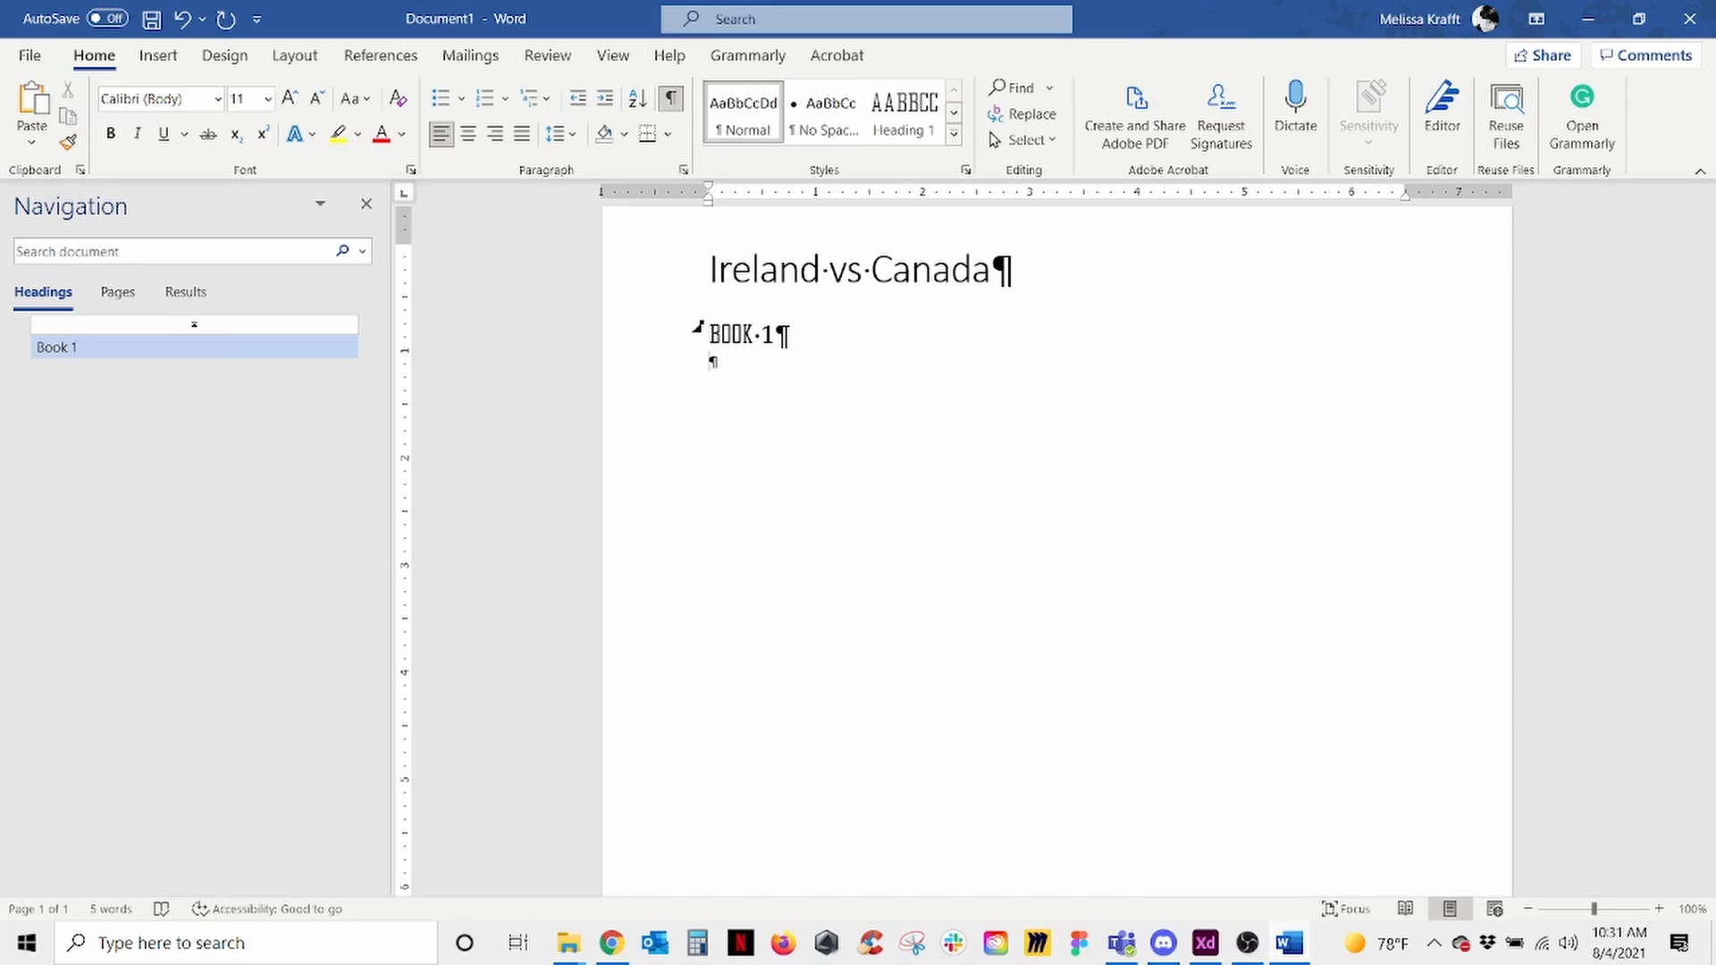
pyautogui.write('Part One')
pyautogui.hotkey('shift', 'Home')
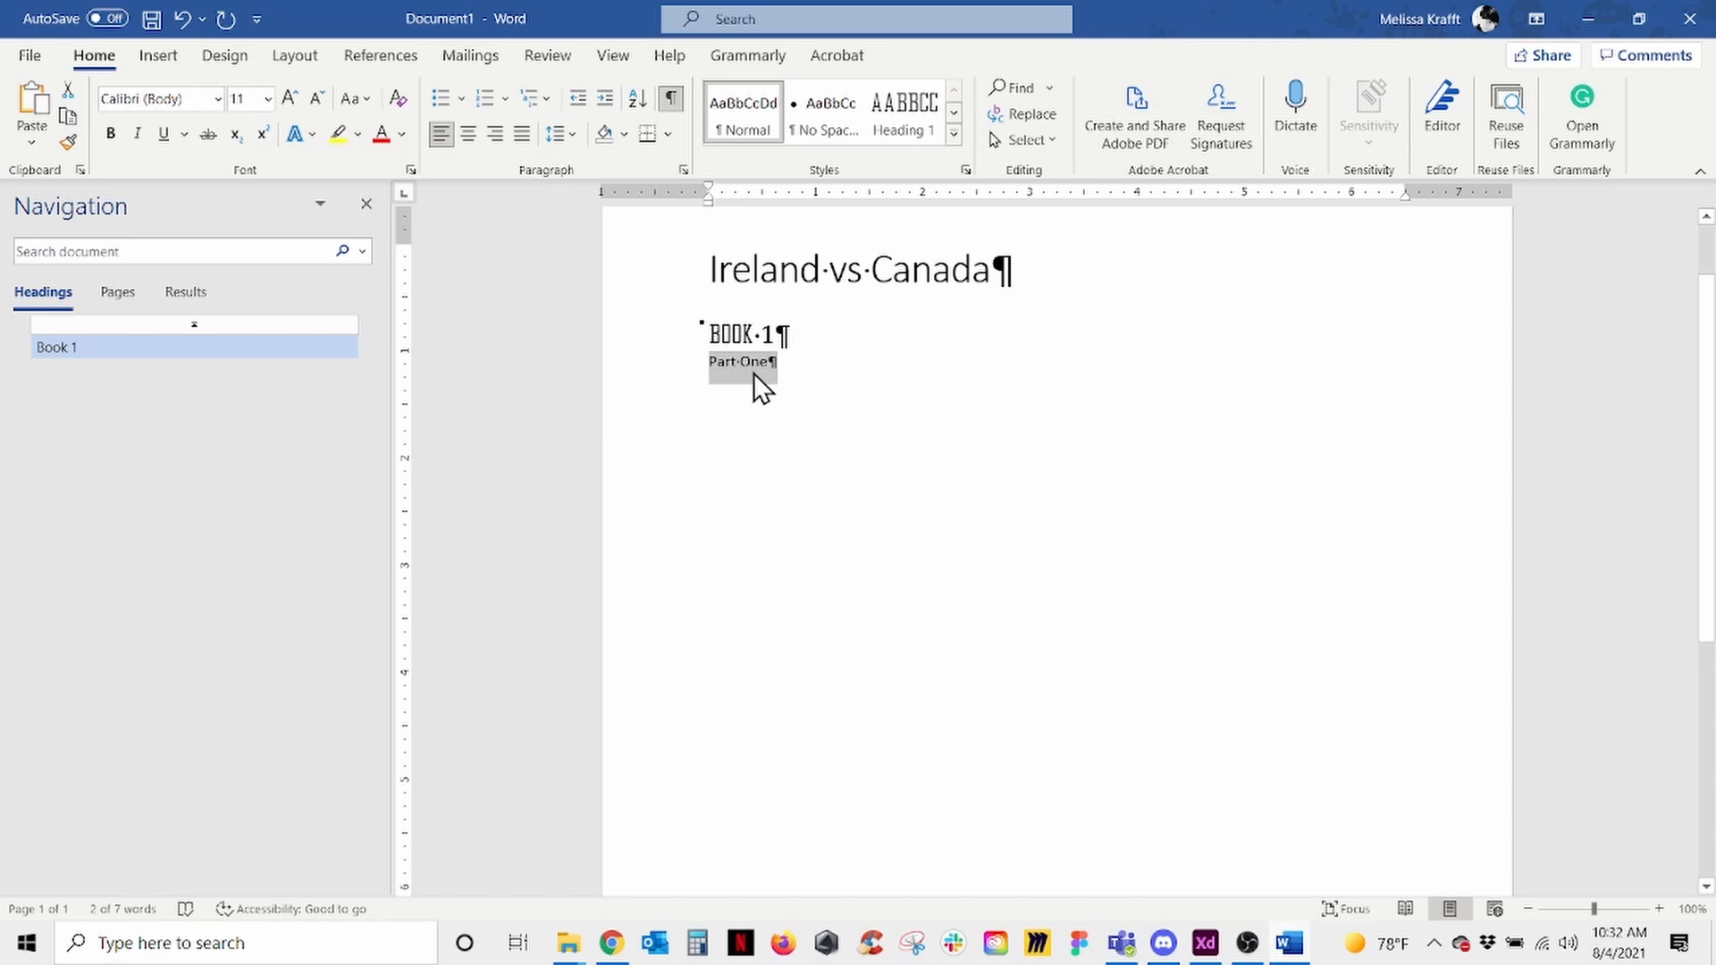
pyautogui.click(955, 134)
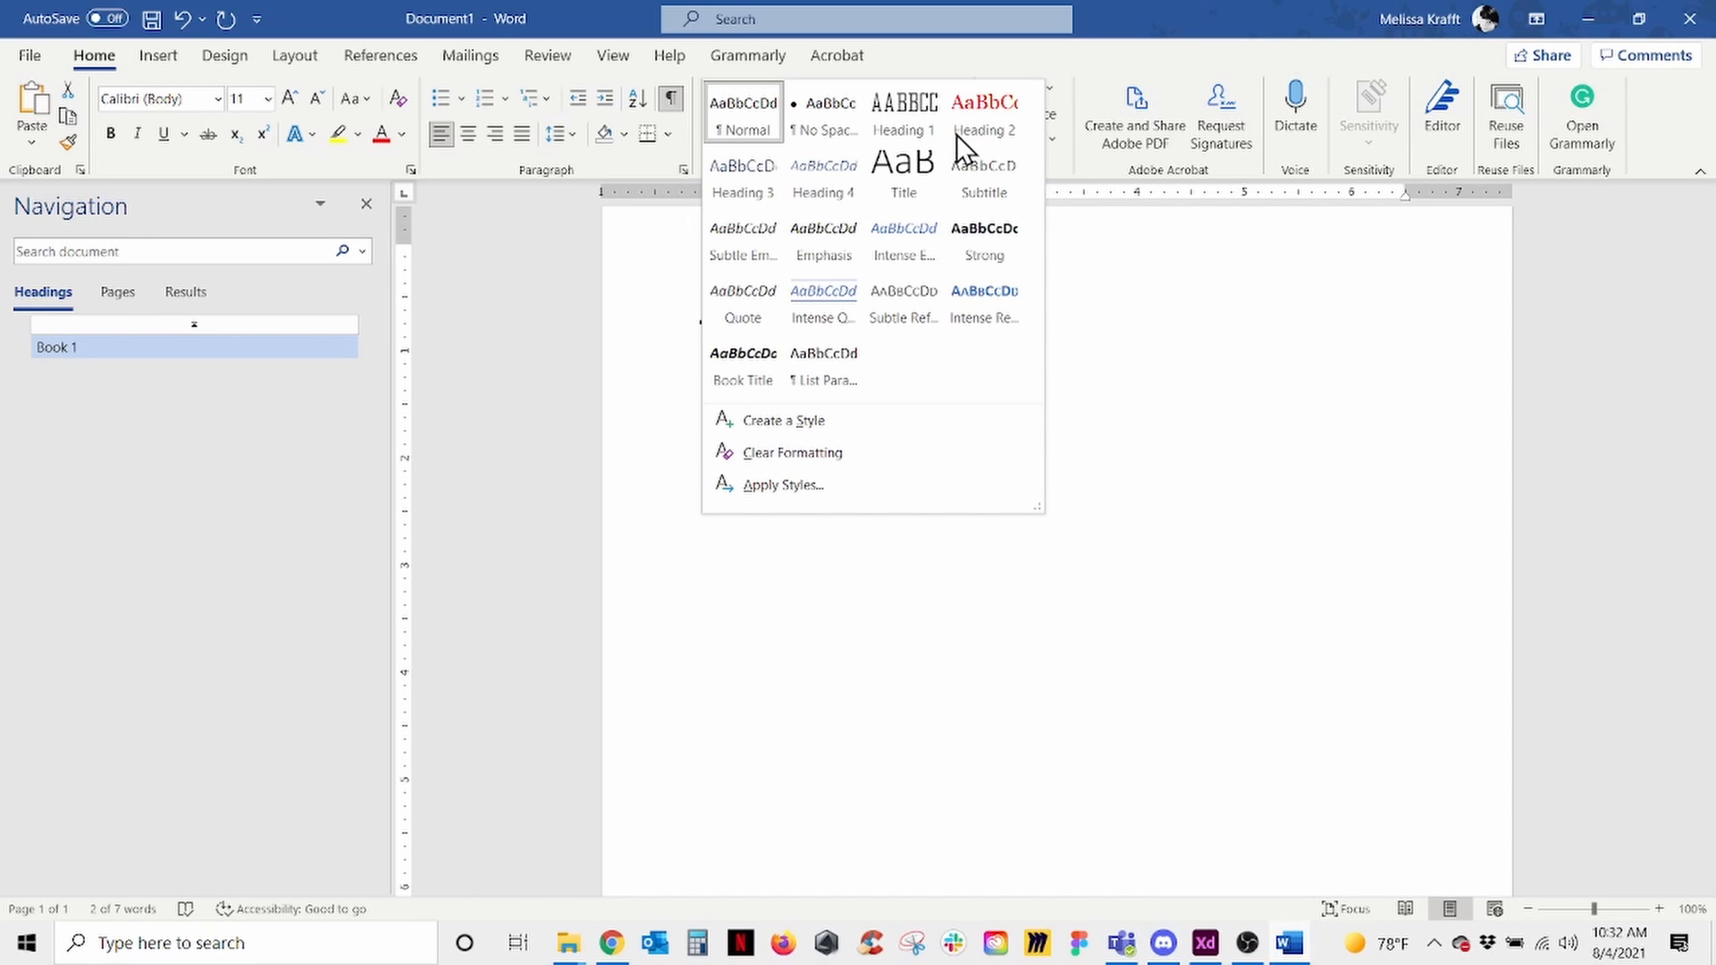
pyautogui.click(1003, 133)
# Step: Add the line "Ireland" below the Part One heading and format it as Heading 3
pyautogui.click(836, 365)
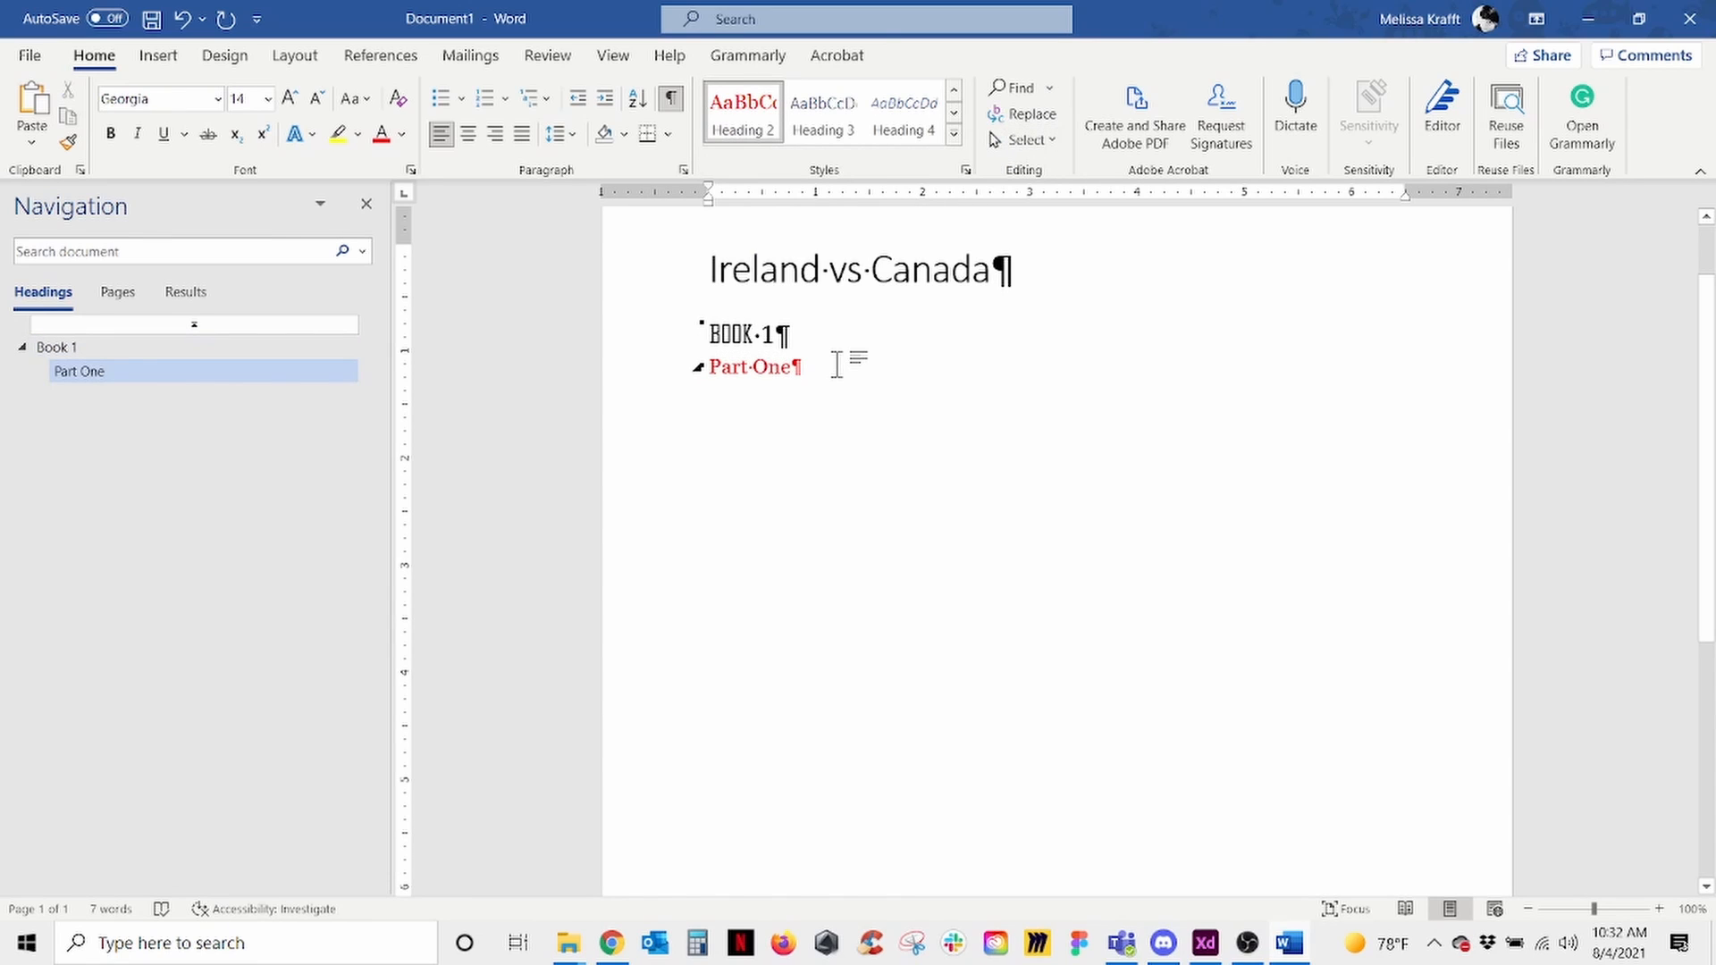
pyautogui.press('Return')
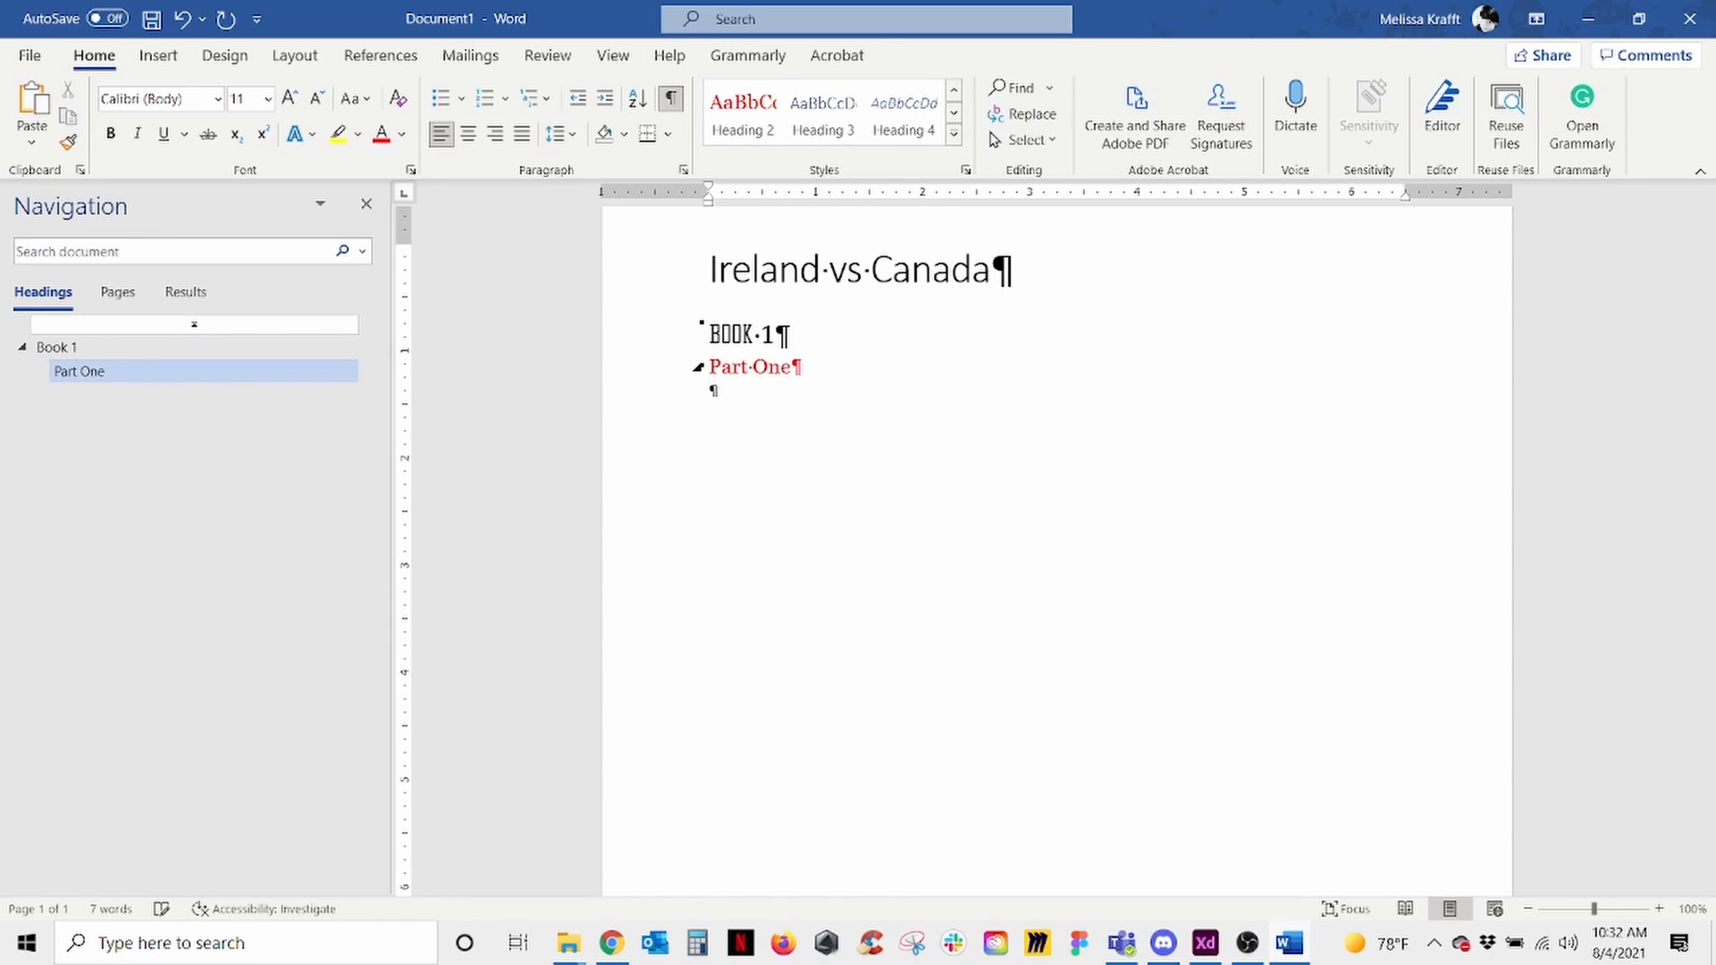
pyautogui.write('Ireland')
pyautogui.hotkey('shift', 'Home')
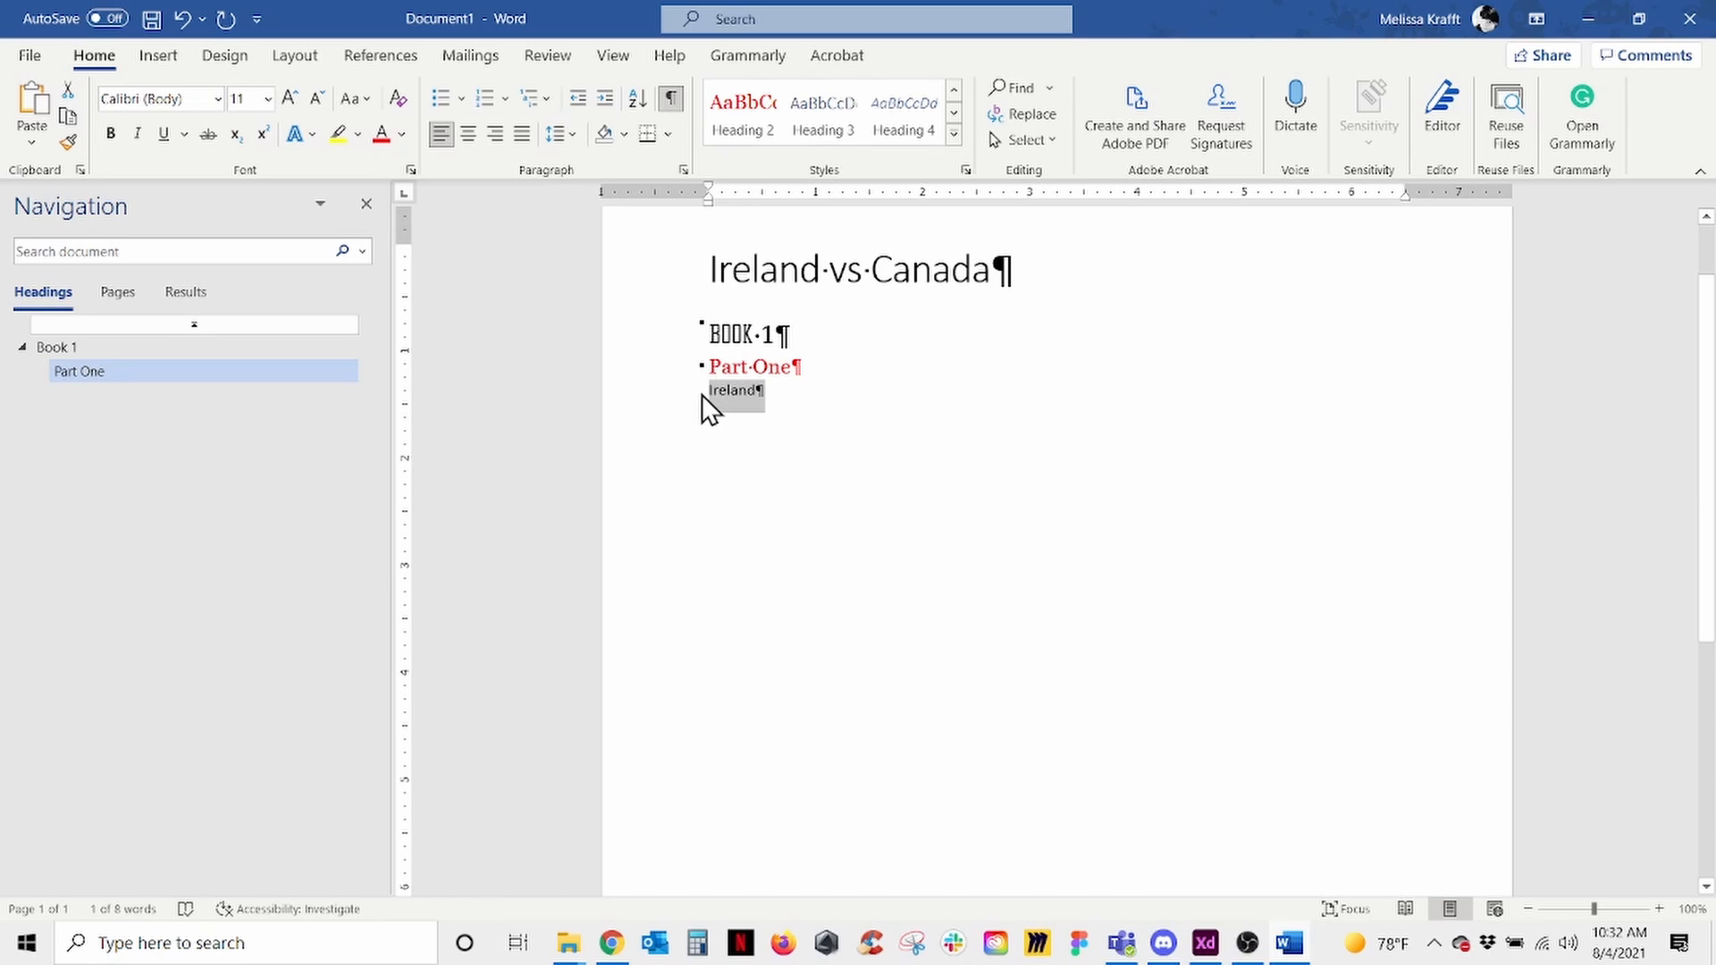
pyautogui.click(829, 119)
# Step: Write the body text "Fun facts about Ireland" in a new paragraph below the Ireland heading
pyautogui.click(807, 394)
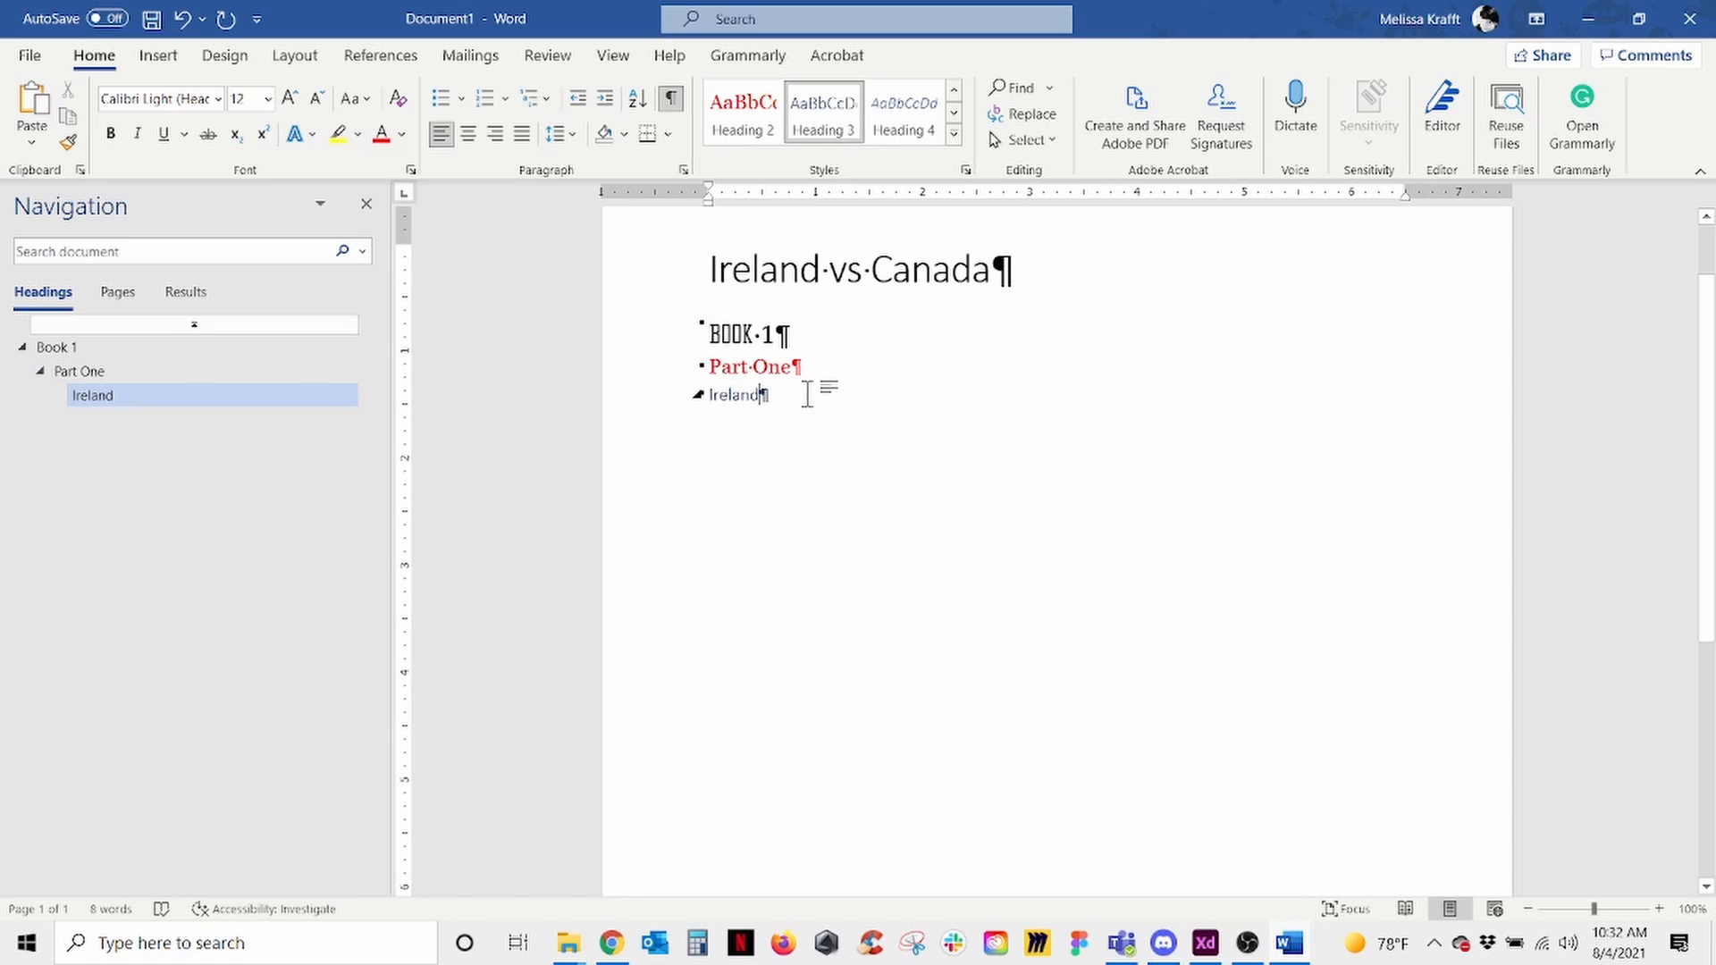
pyautogui.press('Return')
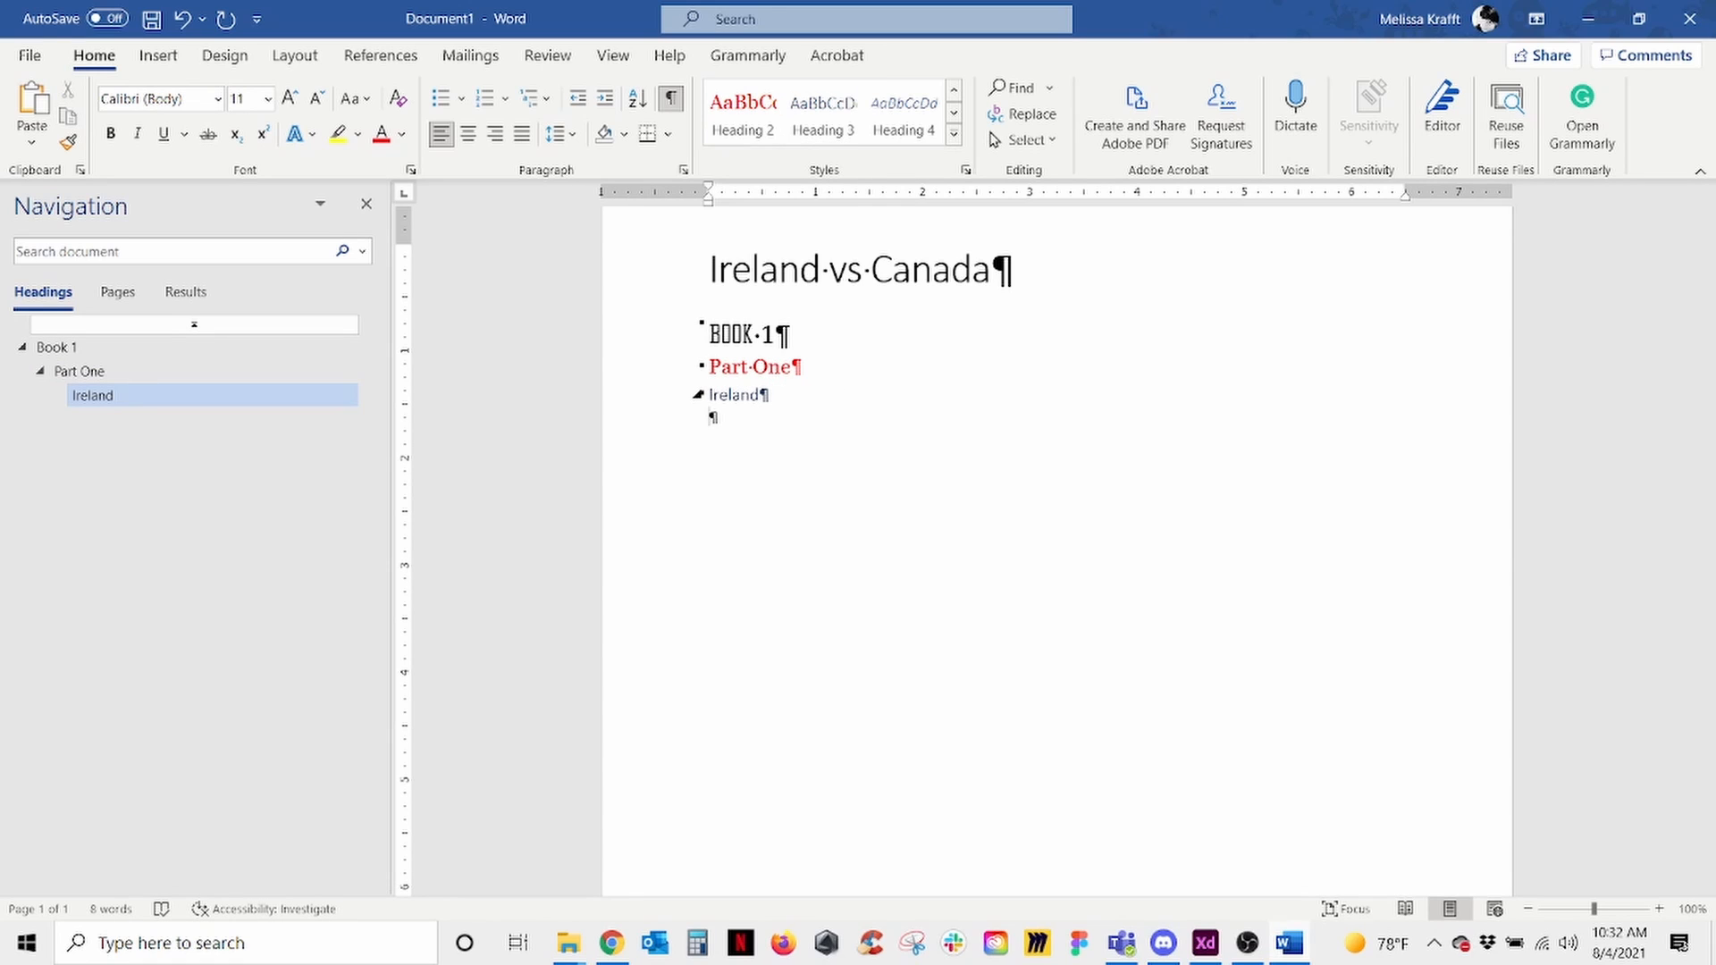
pyautogui.write('Fun facts')
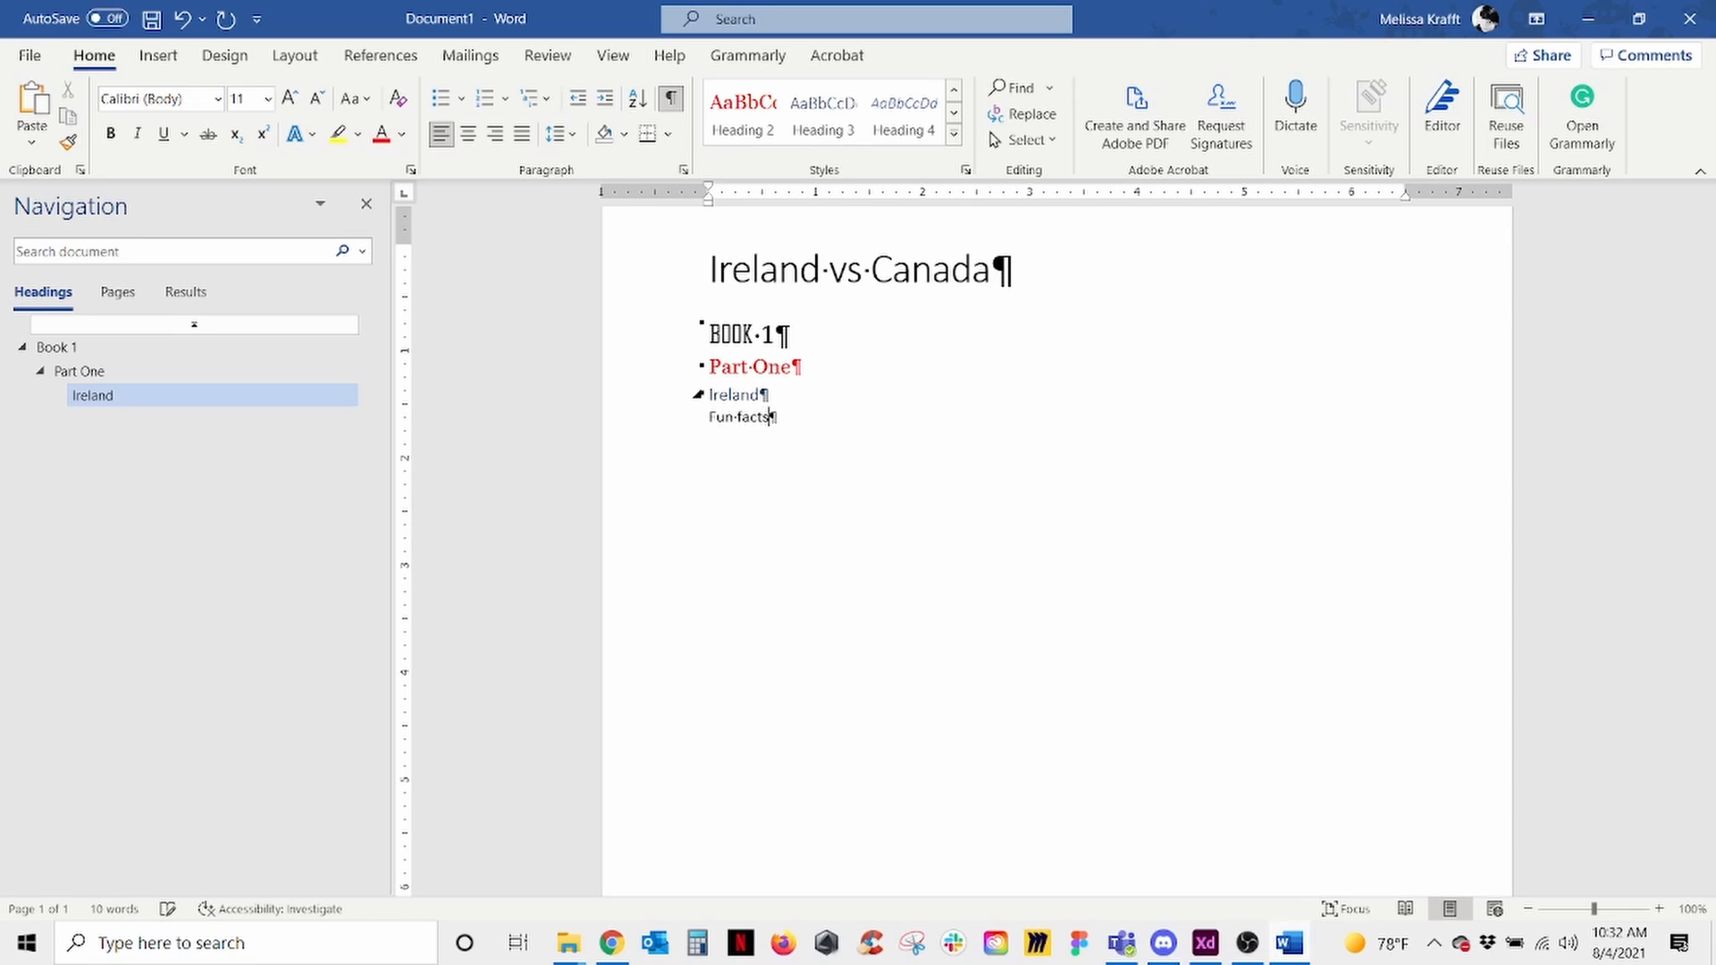
pyautogui.write(' about Ireland')
# Step: Add a new line reading "Book 2" below the Ireland body text
pyautogui.press('Return')
pyautogui.write('Book ')
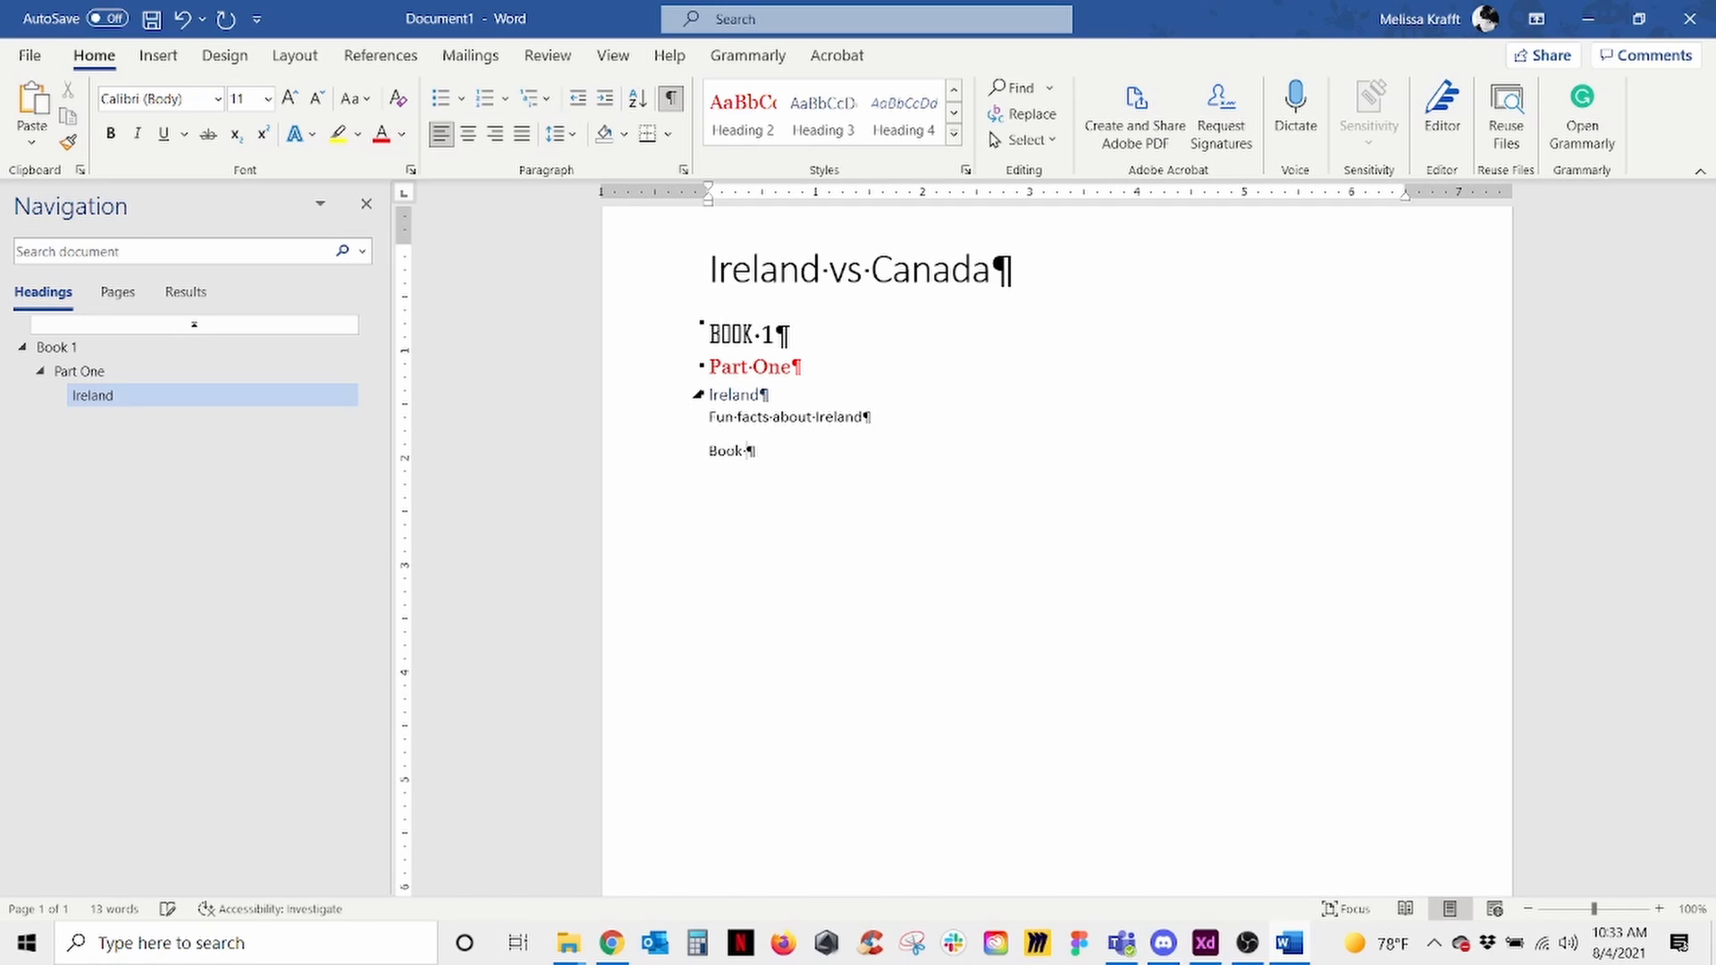
pyautogui.write('2')
pyautogui.hotkey('shift', 'Home')
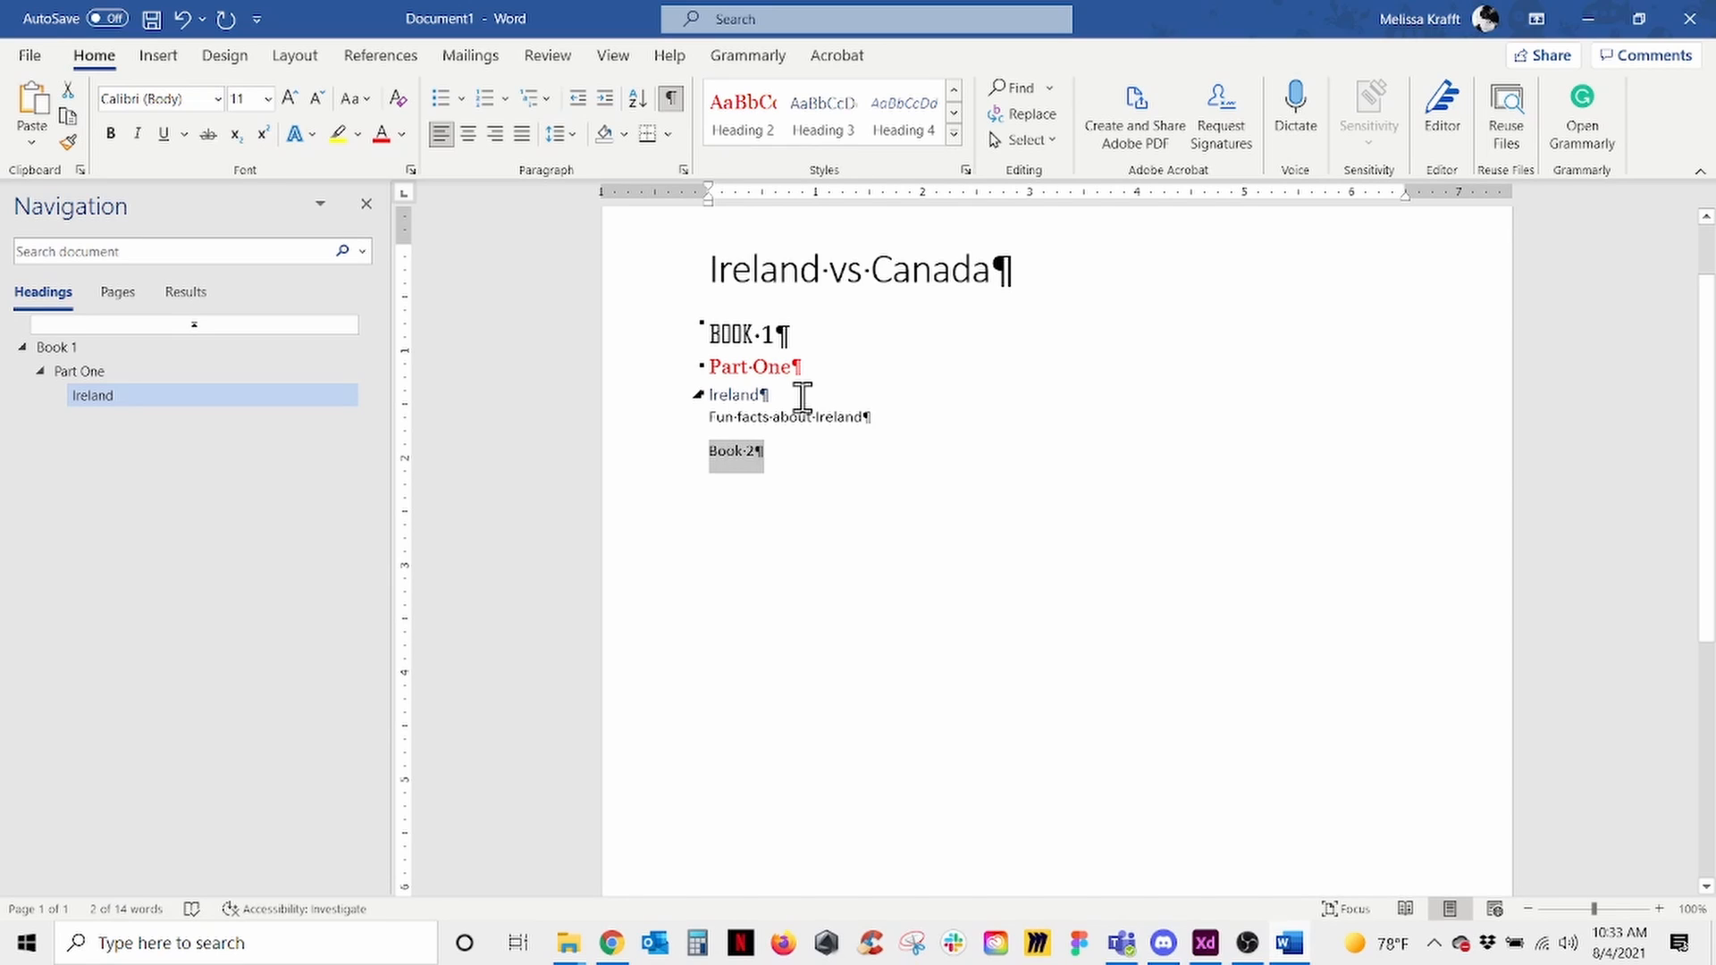
# Step: Check which style the Book 1 heading uses in the style gallery
pyautogui.click(721, 331)
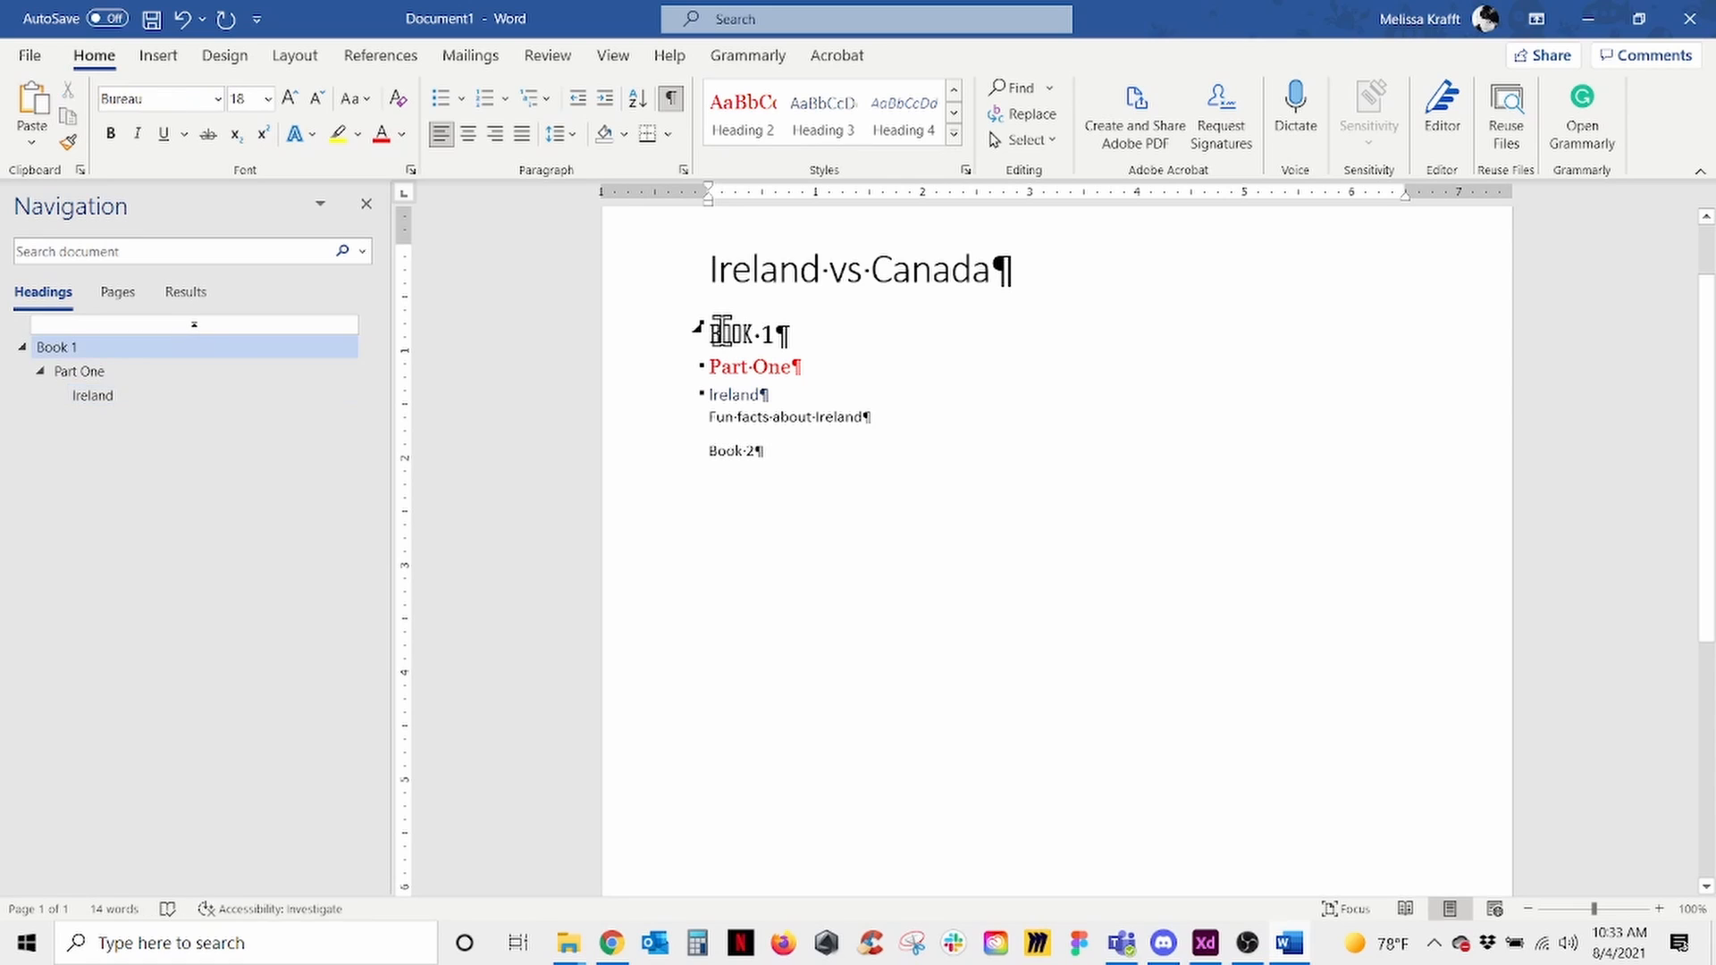
pyautogui.click(956, 134)
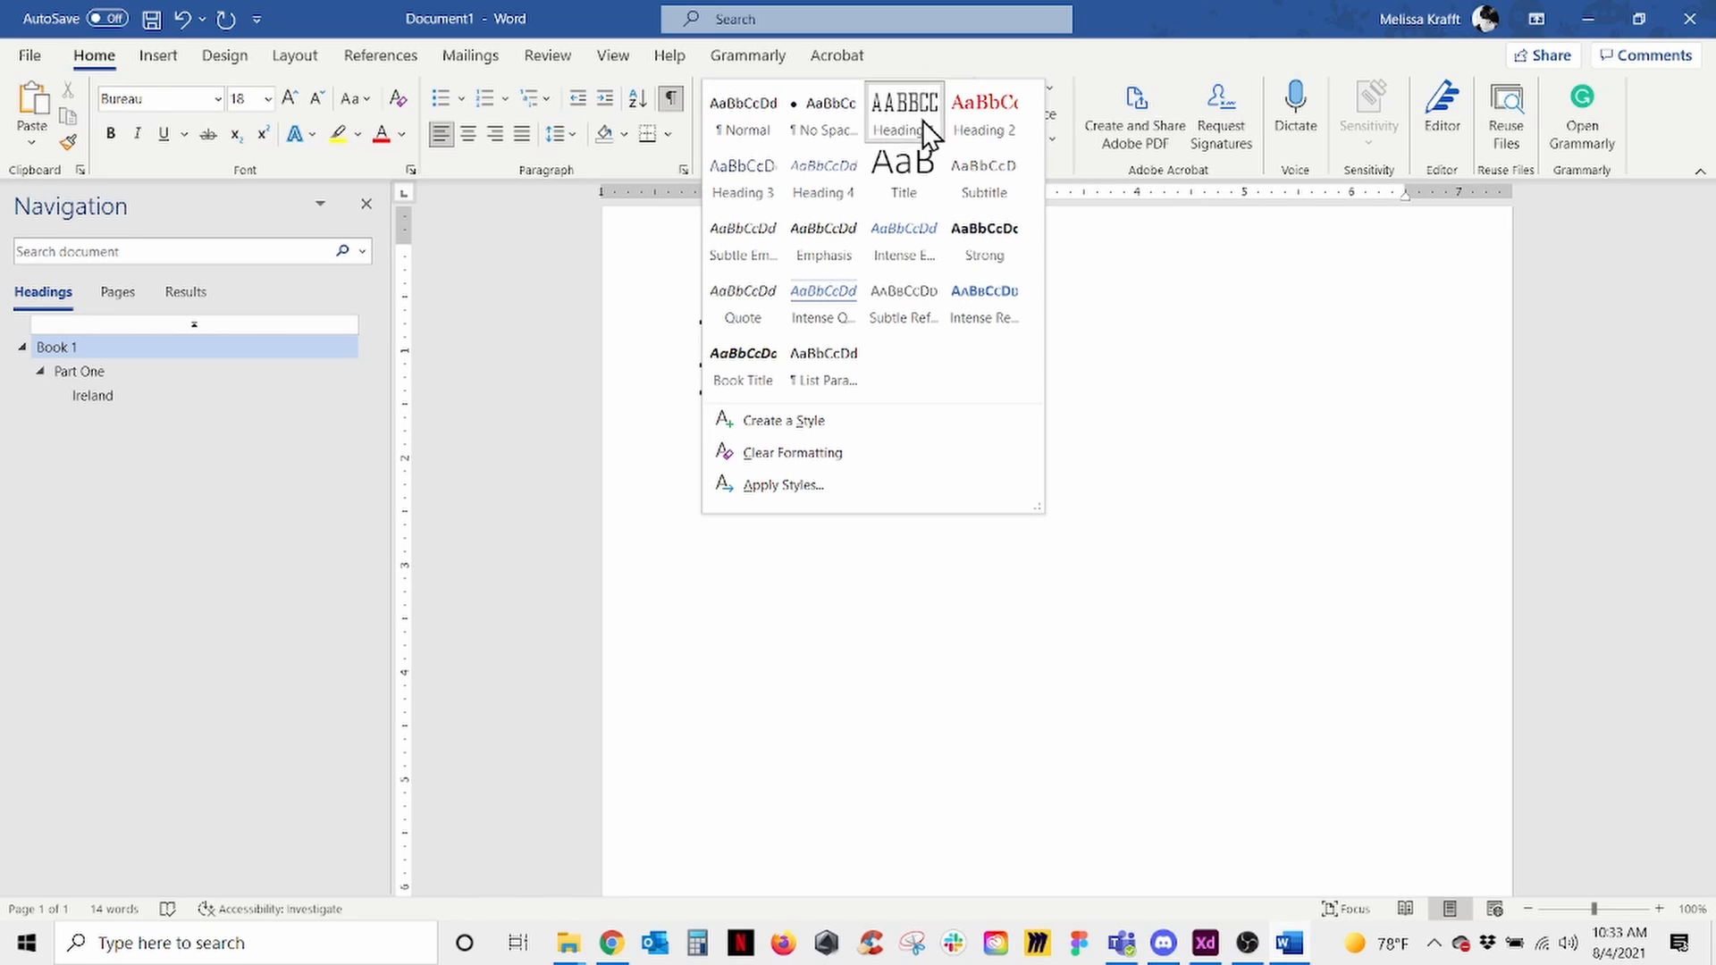
pyautogui.click(1221, 398)
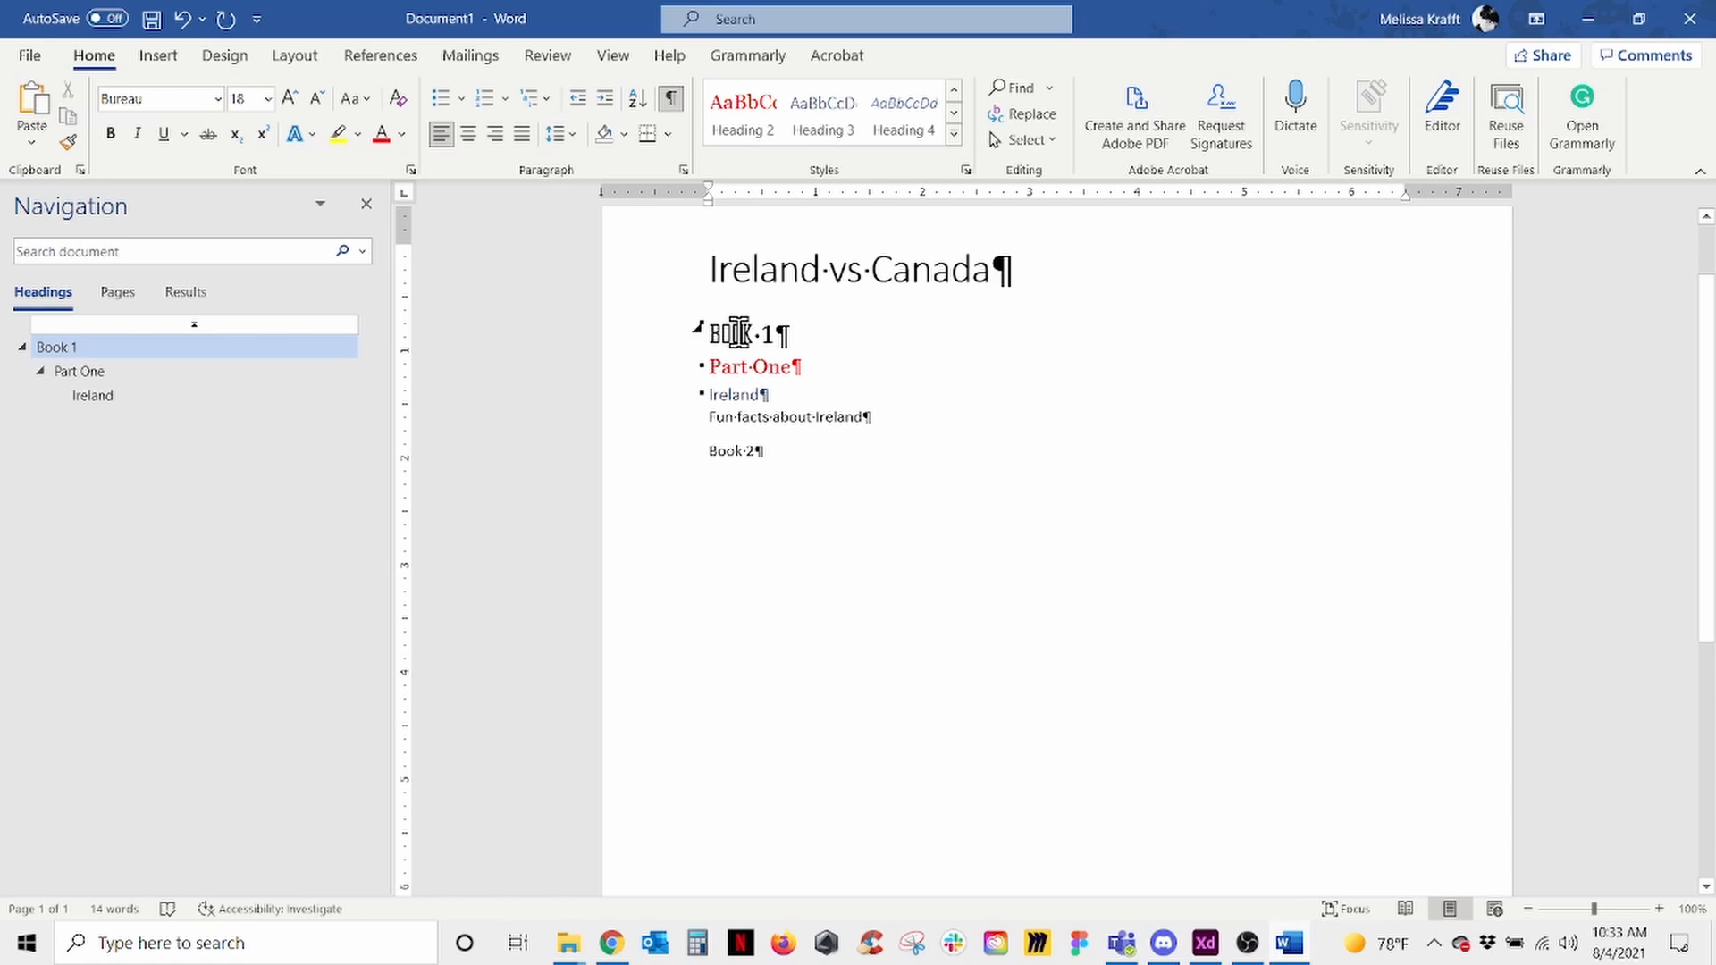
pyautogui.click(955, 134)
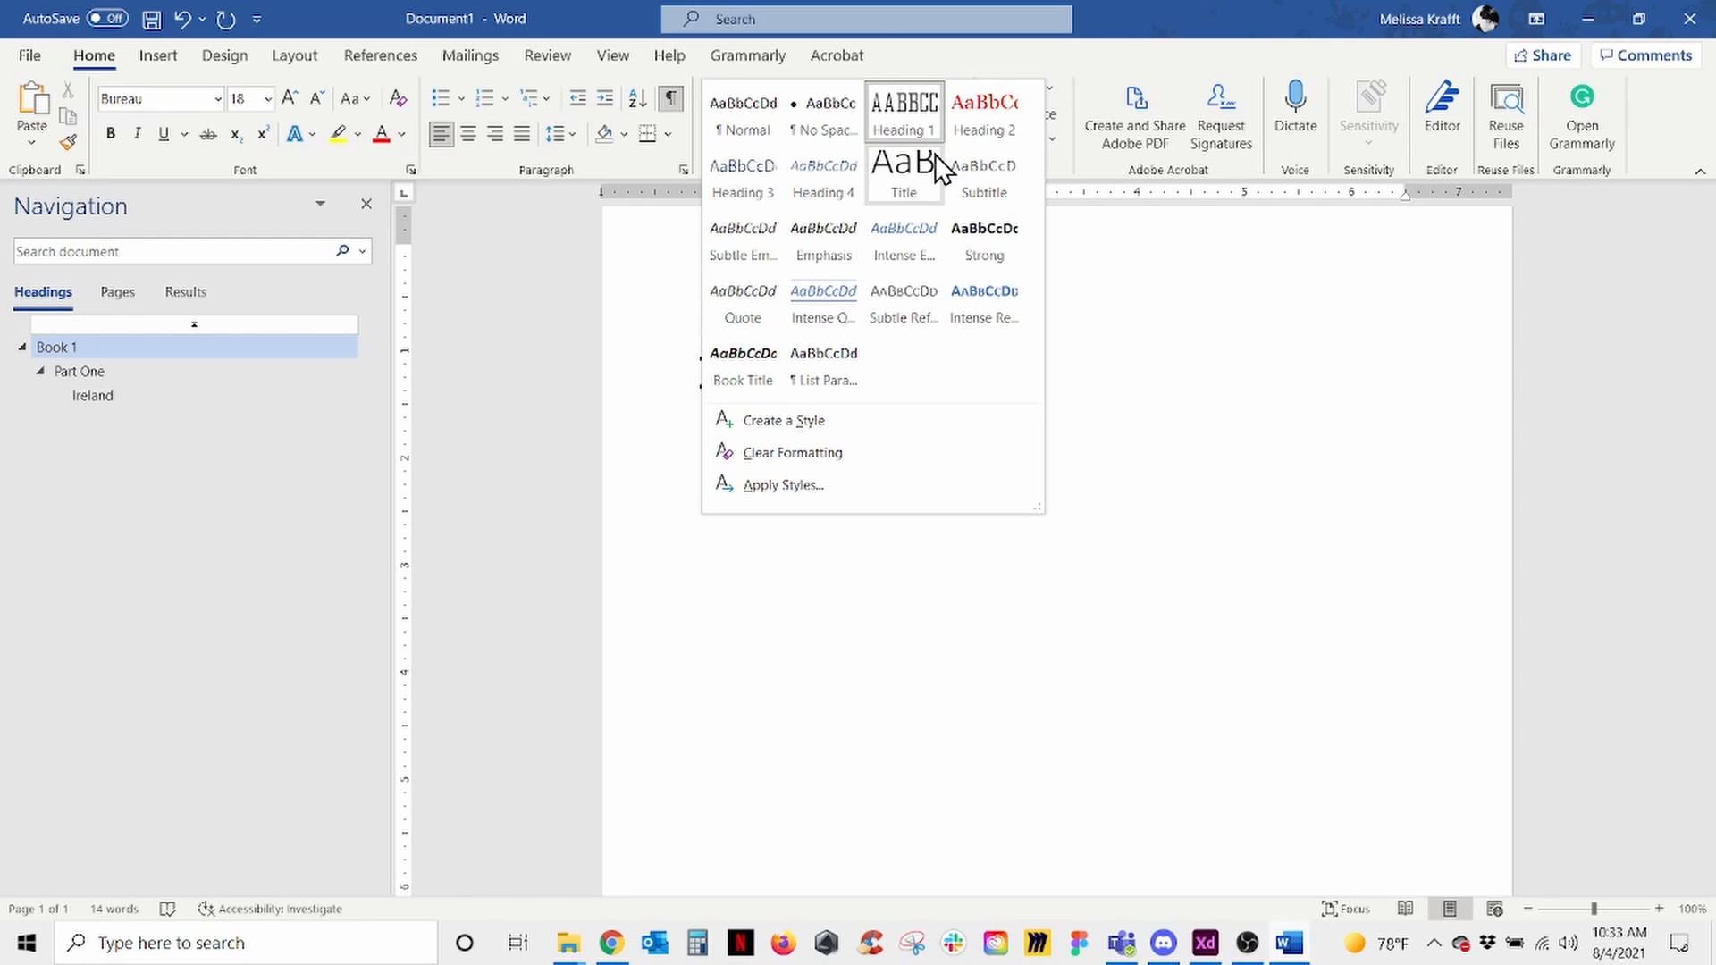
pyautogui.click(1139, 265)
# Step: Apply the Heading 1 style to the "Book 2" line
pyautogui.moveTo(776, 453); pyautogui.dragTo(699, 458)
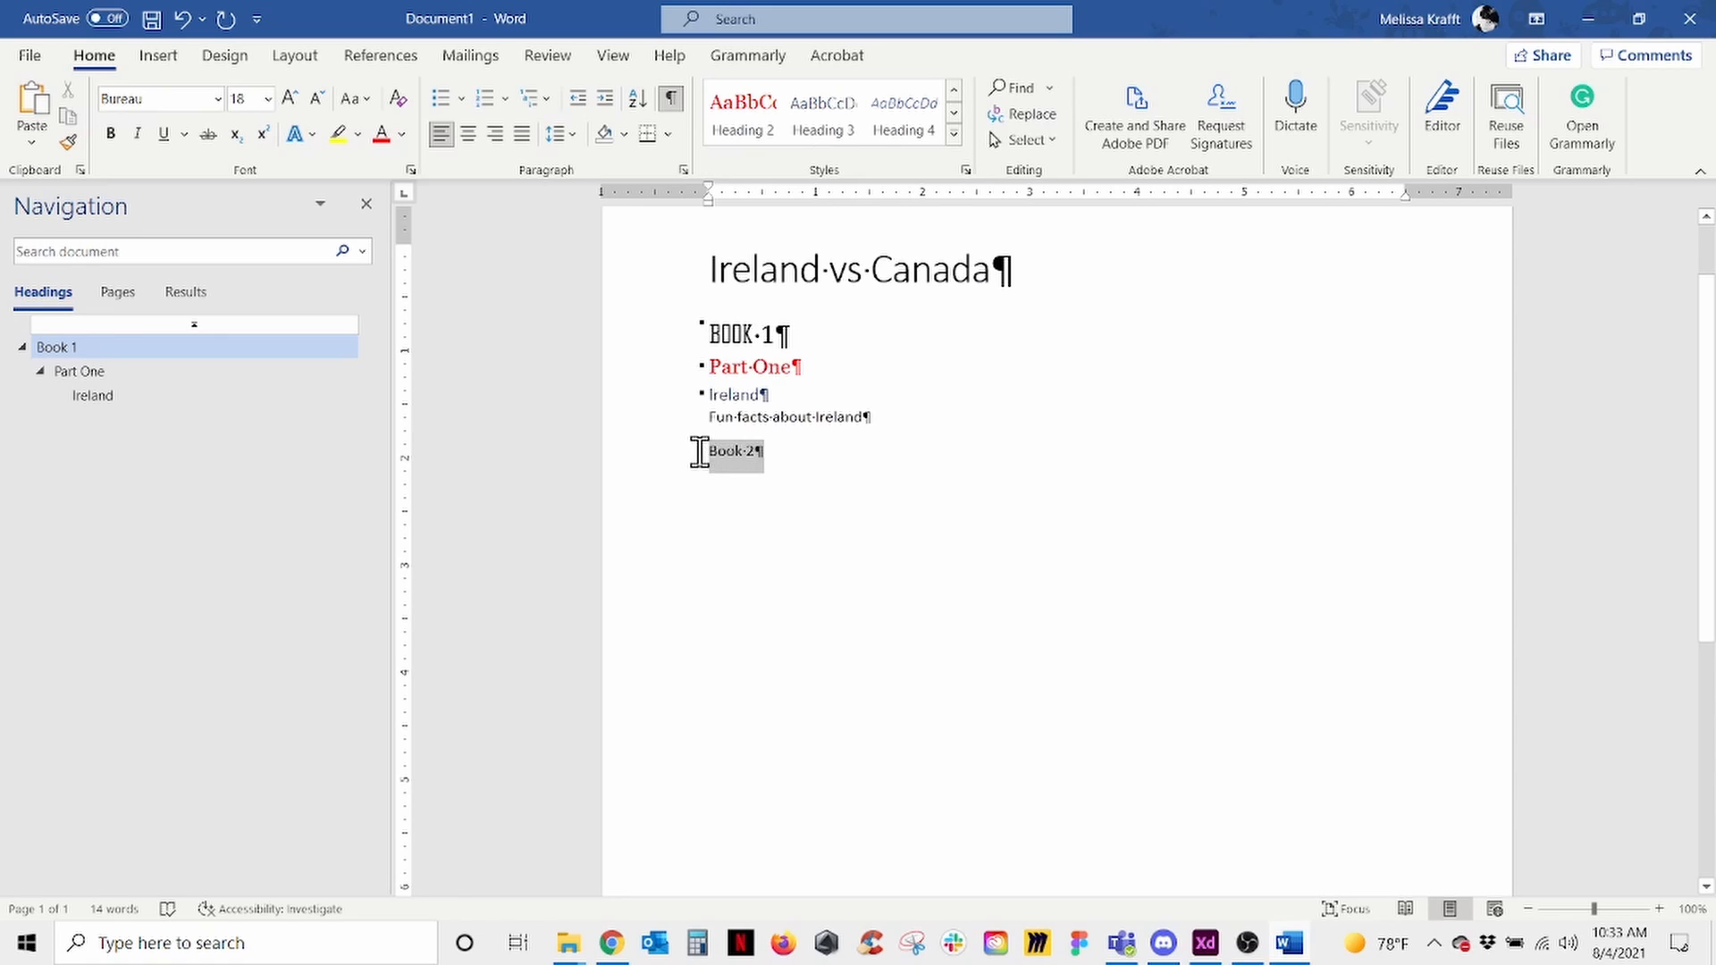
pyautogui.click(953, 135)
pyautogui.click(908, 110)
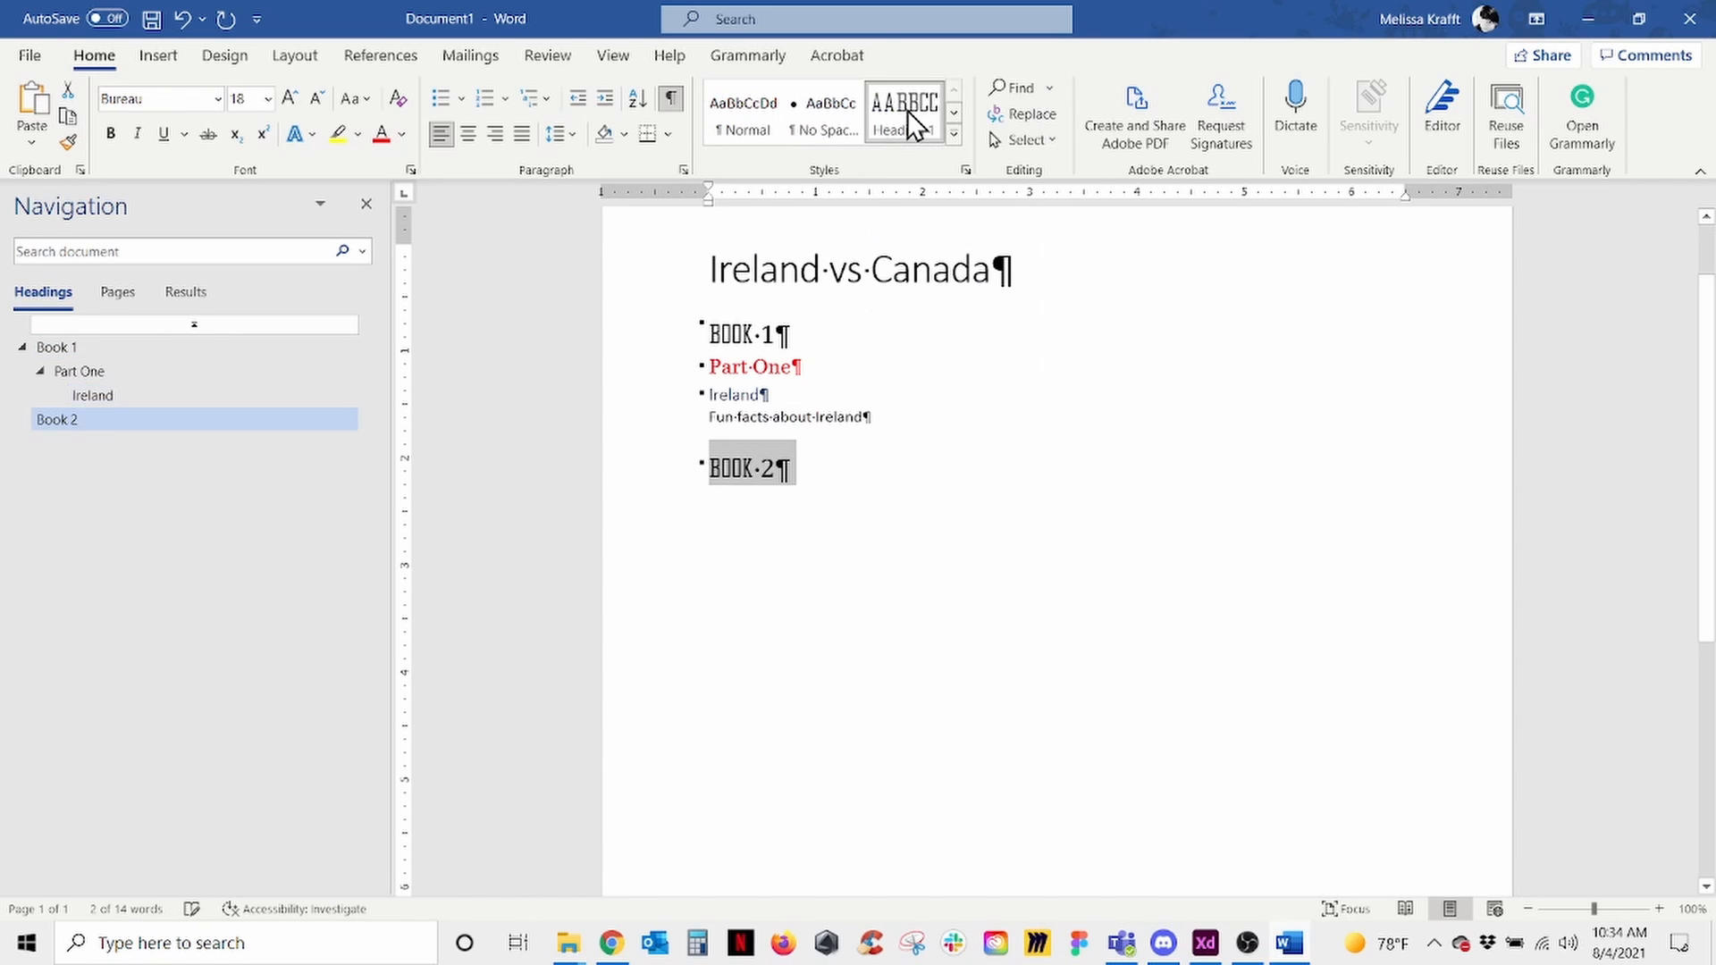
# Step: Add the line "Part Two" below the Book 2 heading and format it as Heading 2
pyautogui.click(847, 469)
pyautogui.press('Return')
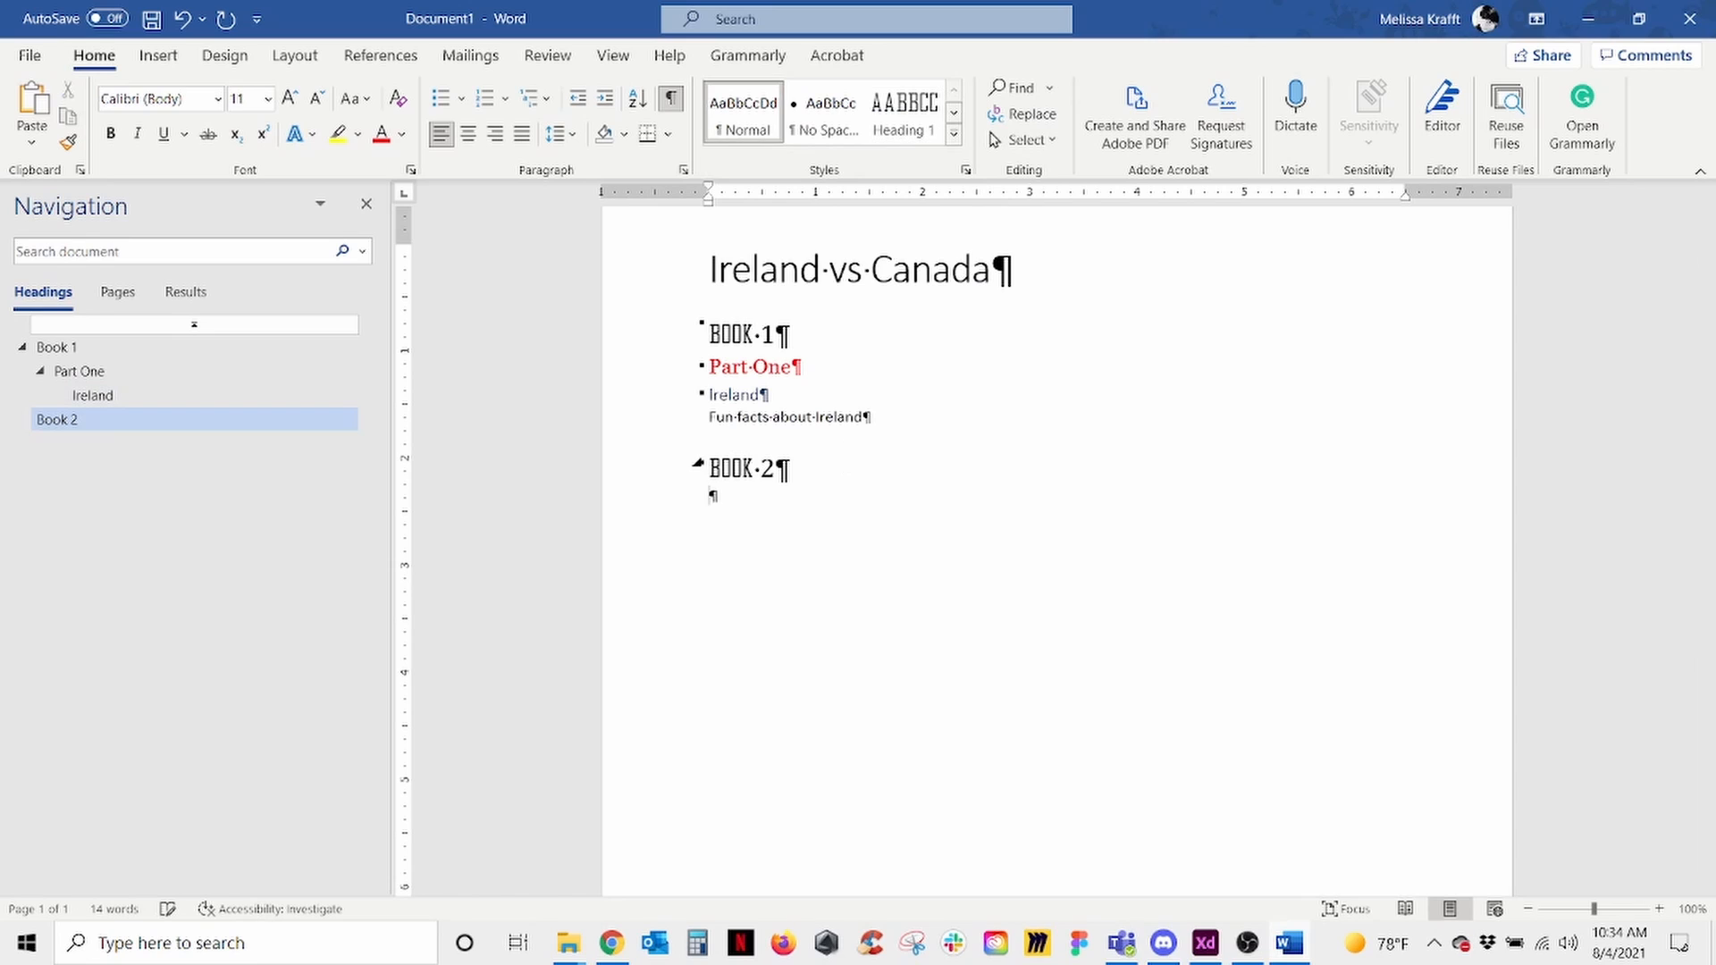
pyautogui.write('Part Two')
pyautogui.hotkey('shift', 'Home')
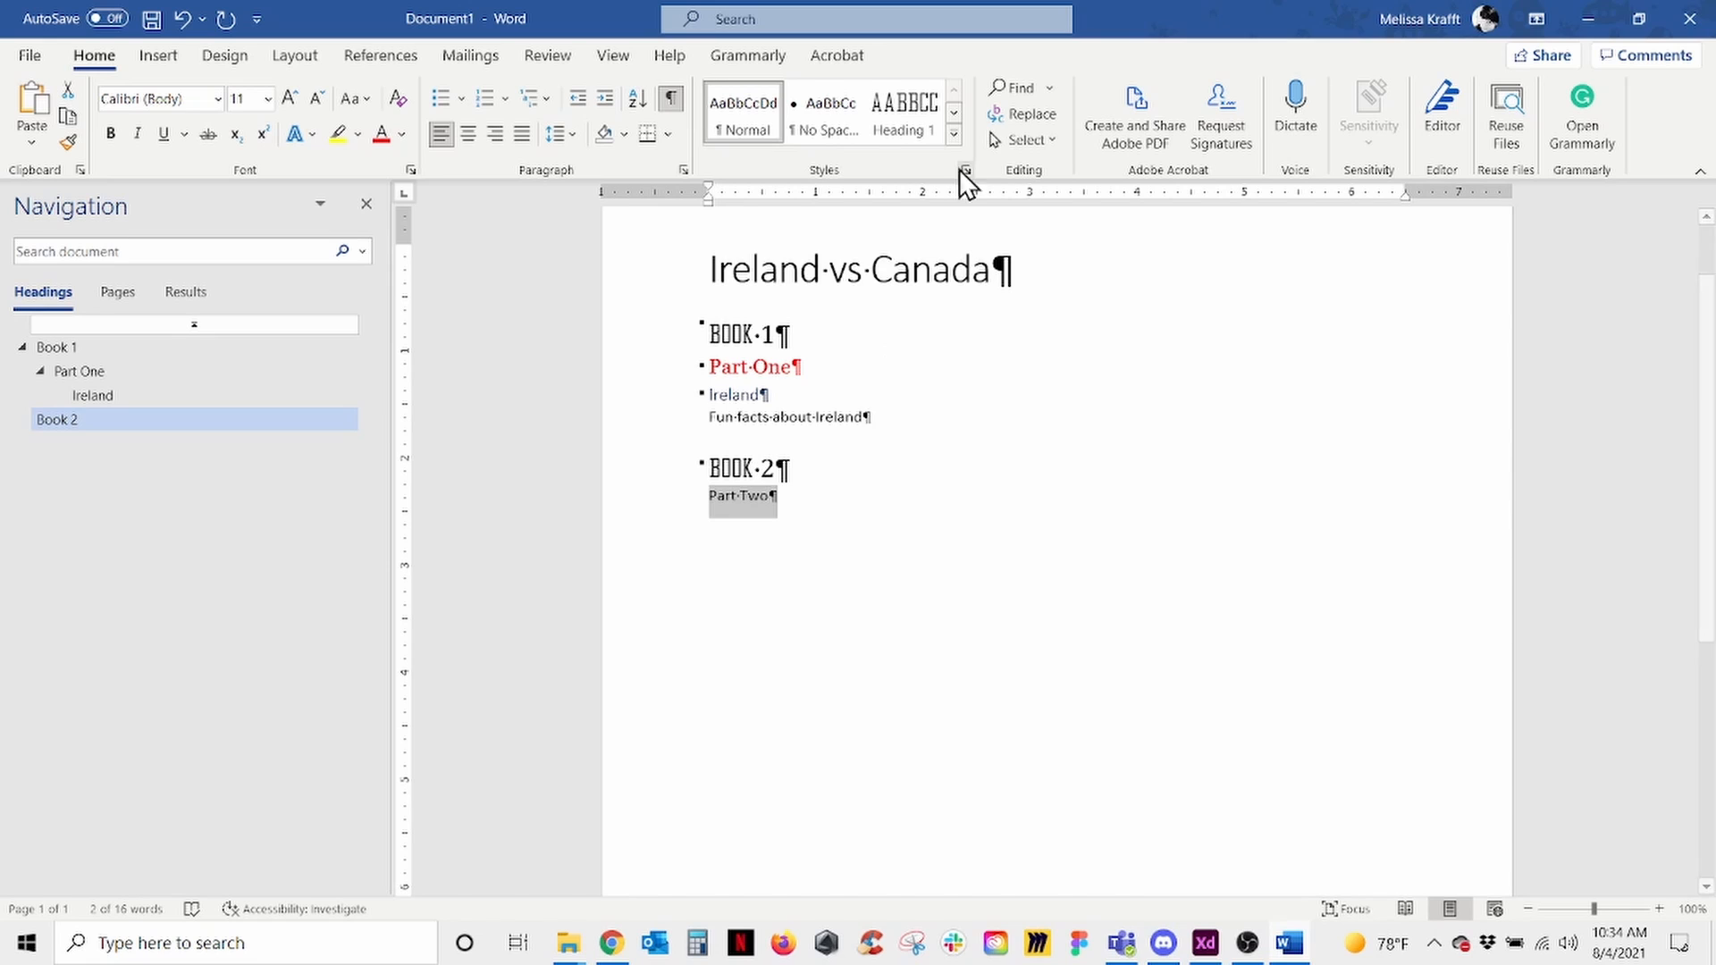
pyautogui.click(953, 134)
pyautogui.click(987, 125)
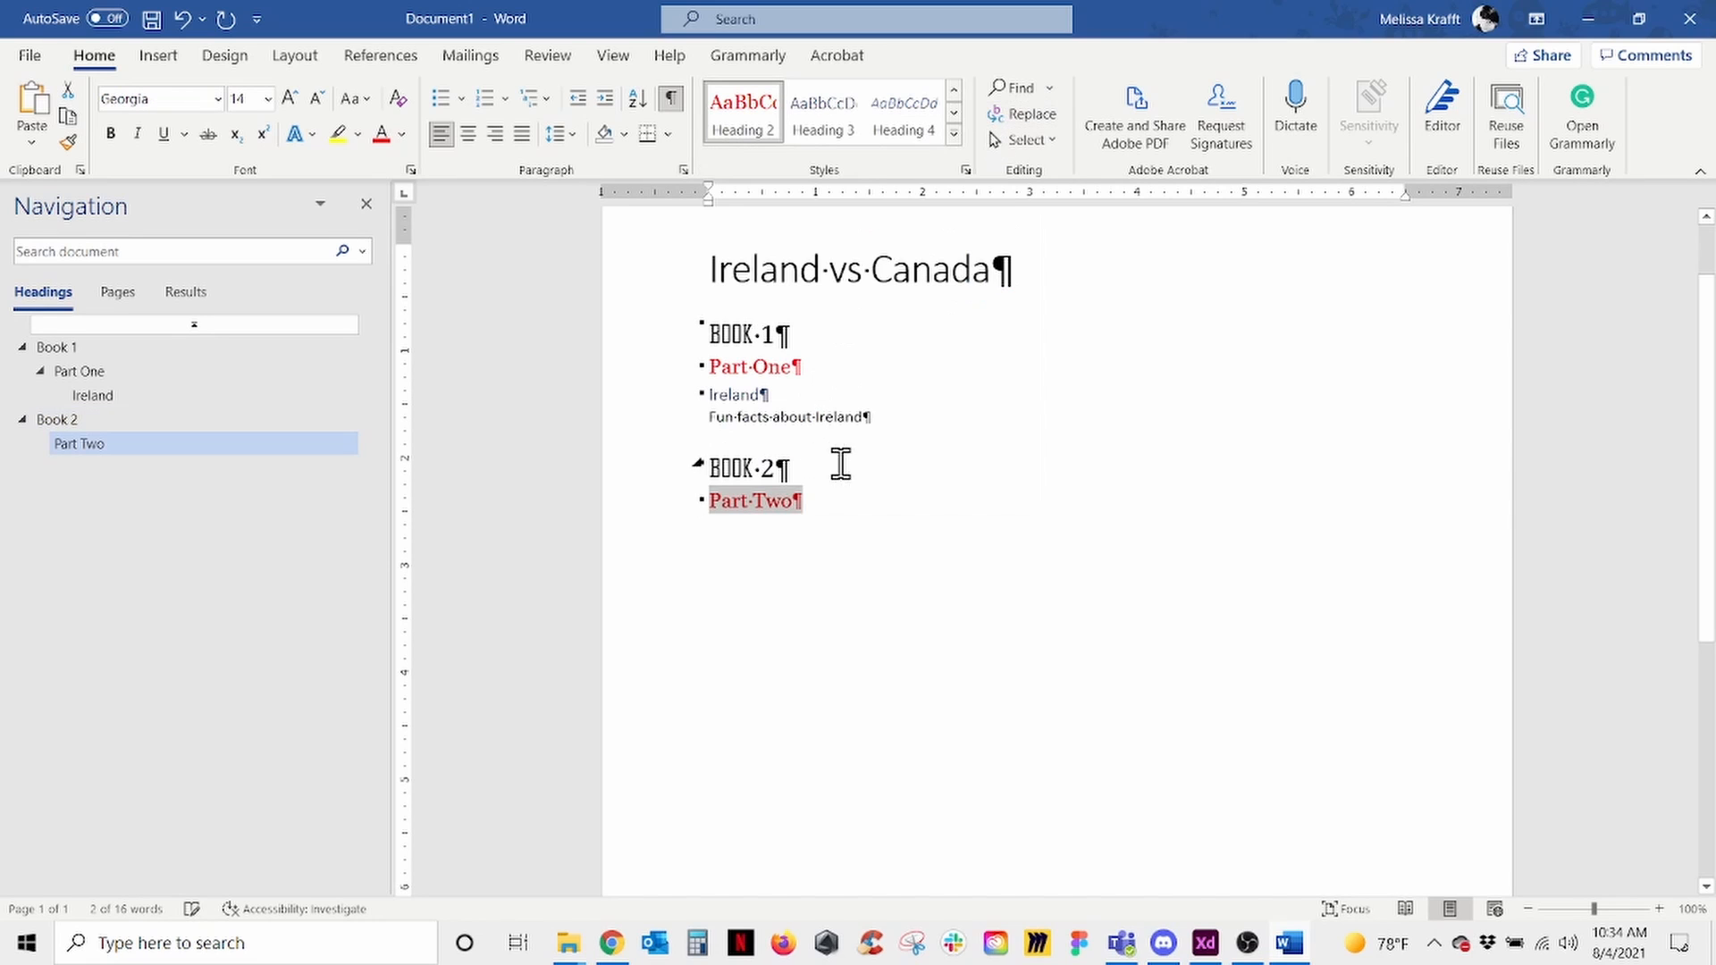
# Step: Add the line "Canada" below the Part Two heading and format it as Heading 3
pyautogui.click(854, 503)
pyautogui.press('Return')
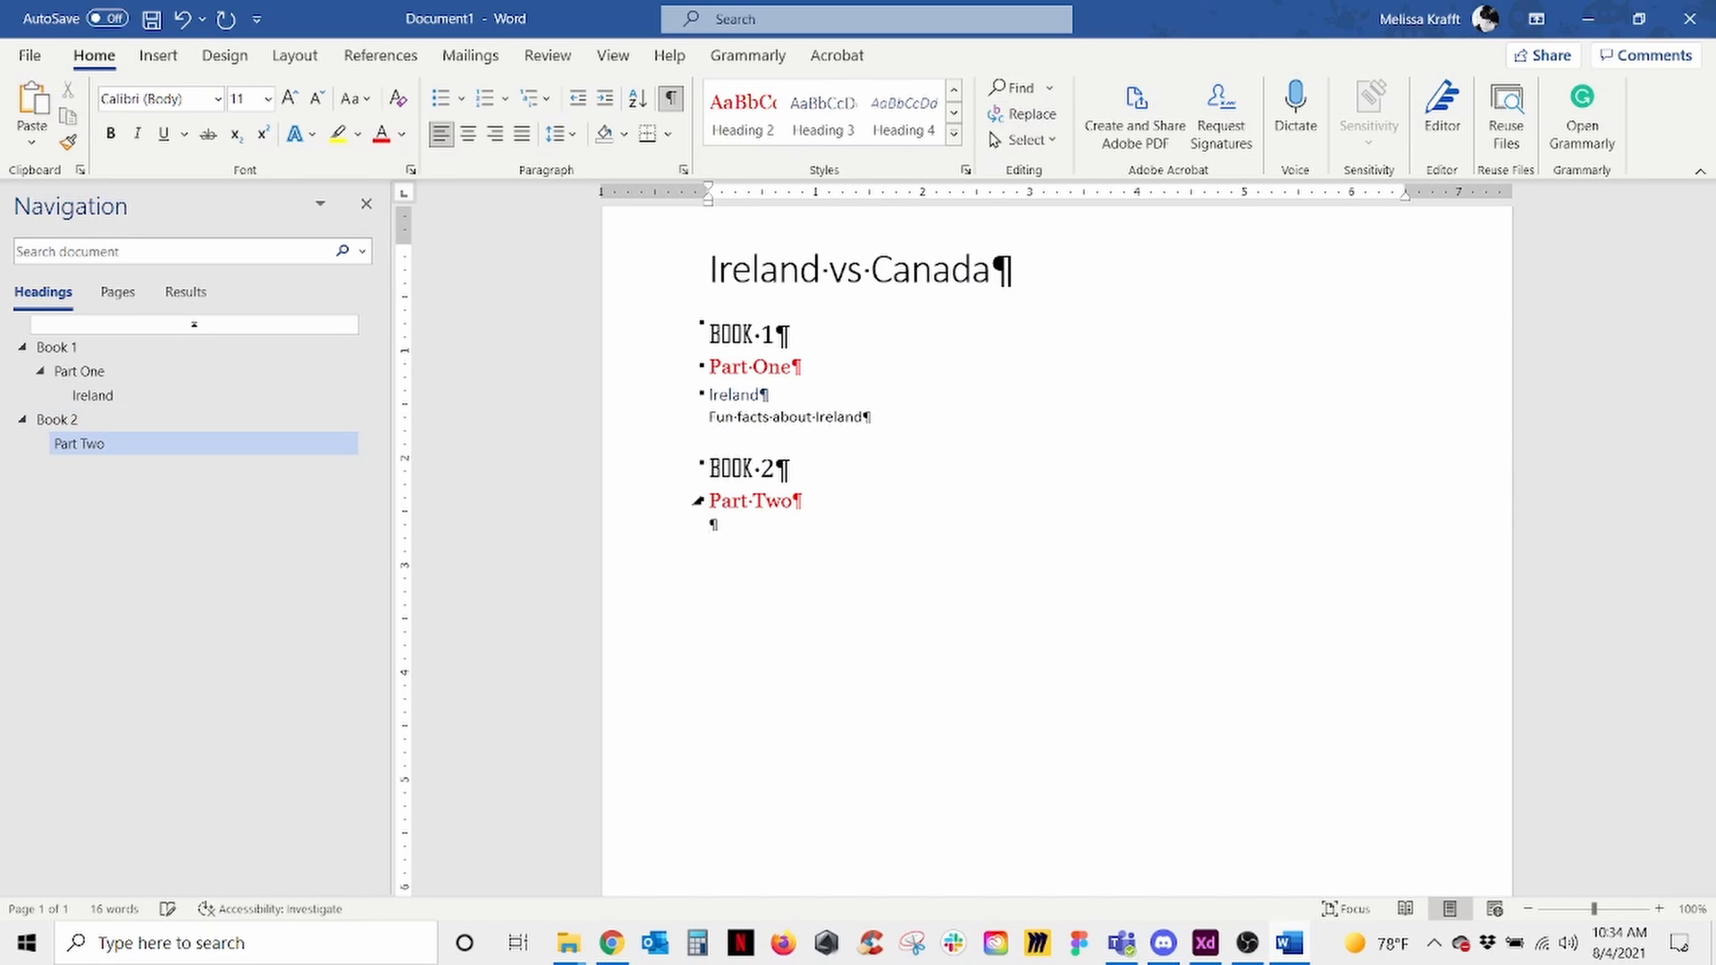
pyautogui.write('Canada')
pyautogui.hotkey('shift', 'Home')
pyautogui.click(839, 126)
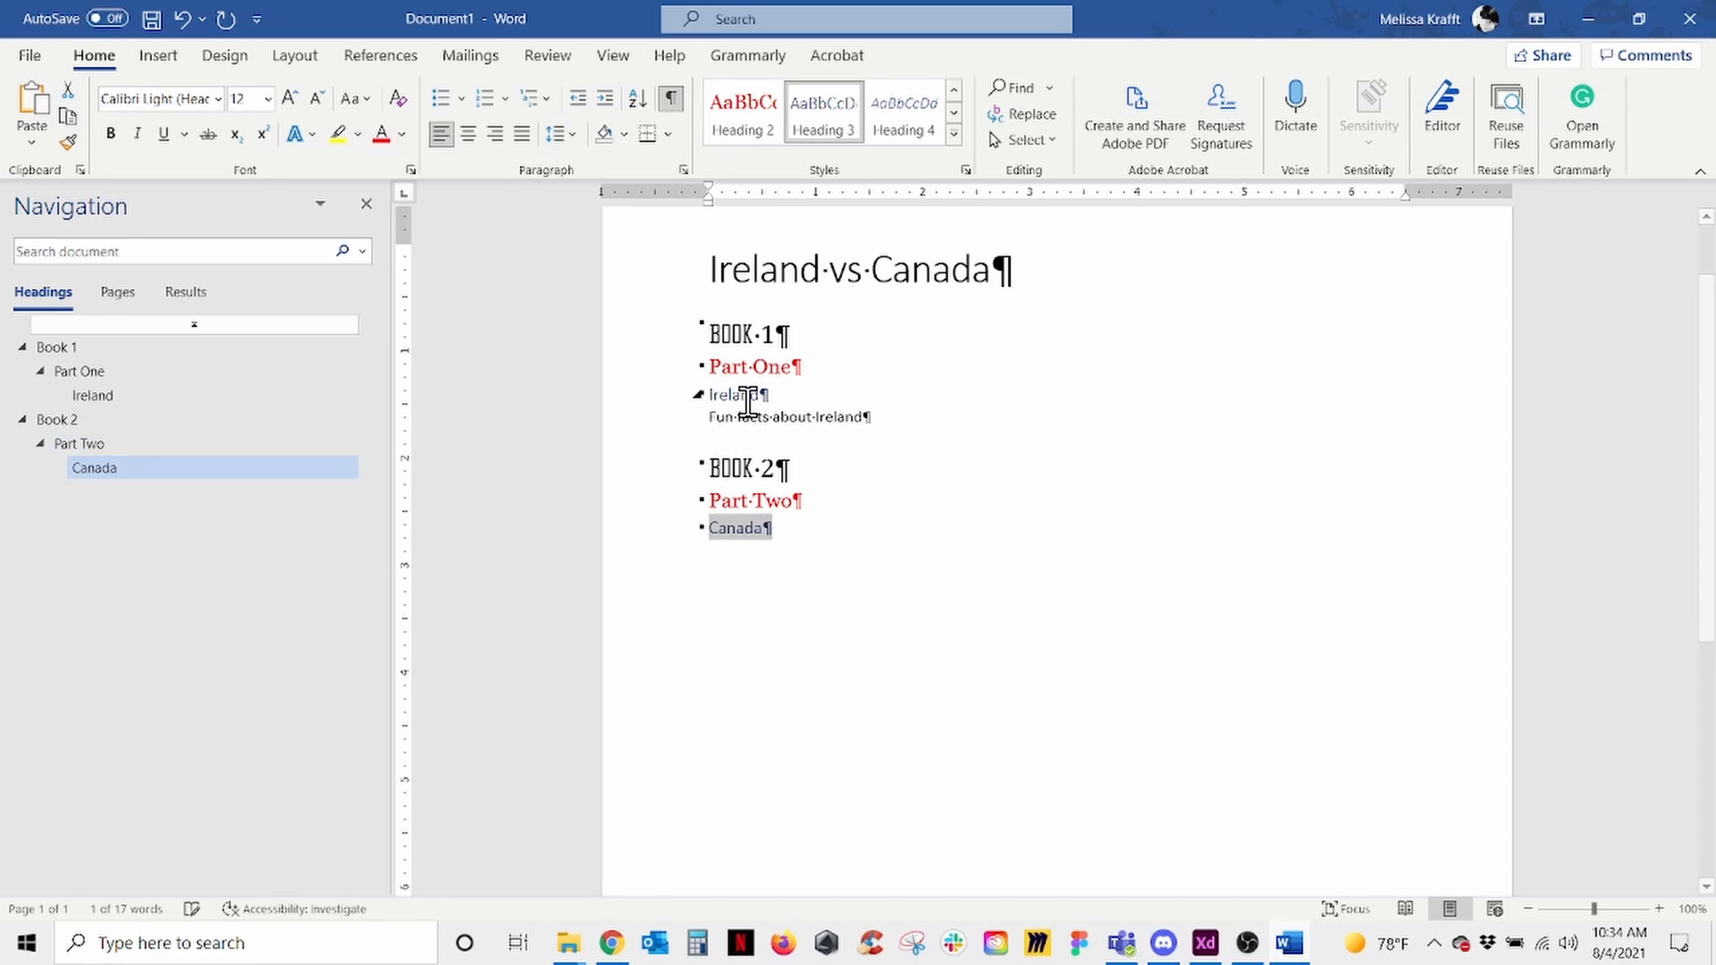
# Step: Write the body text "Fun facts about Canada." in a new paragraph below the Canada heading
pyautogui.click(801, 522)
pyautogui.press('Return')
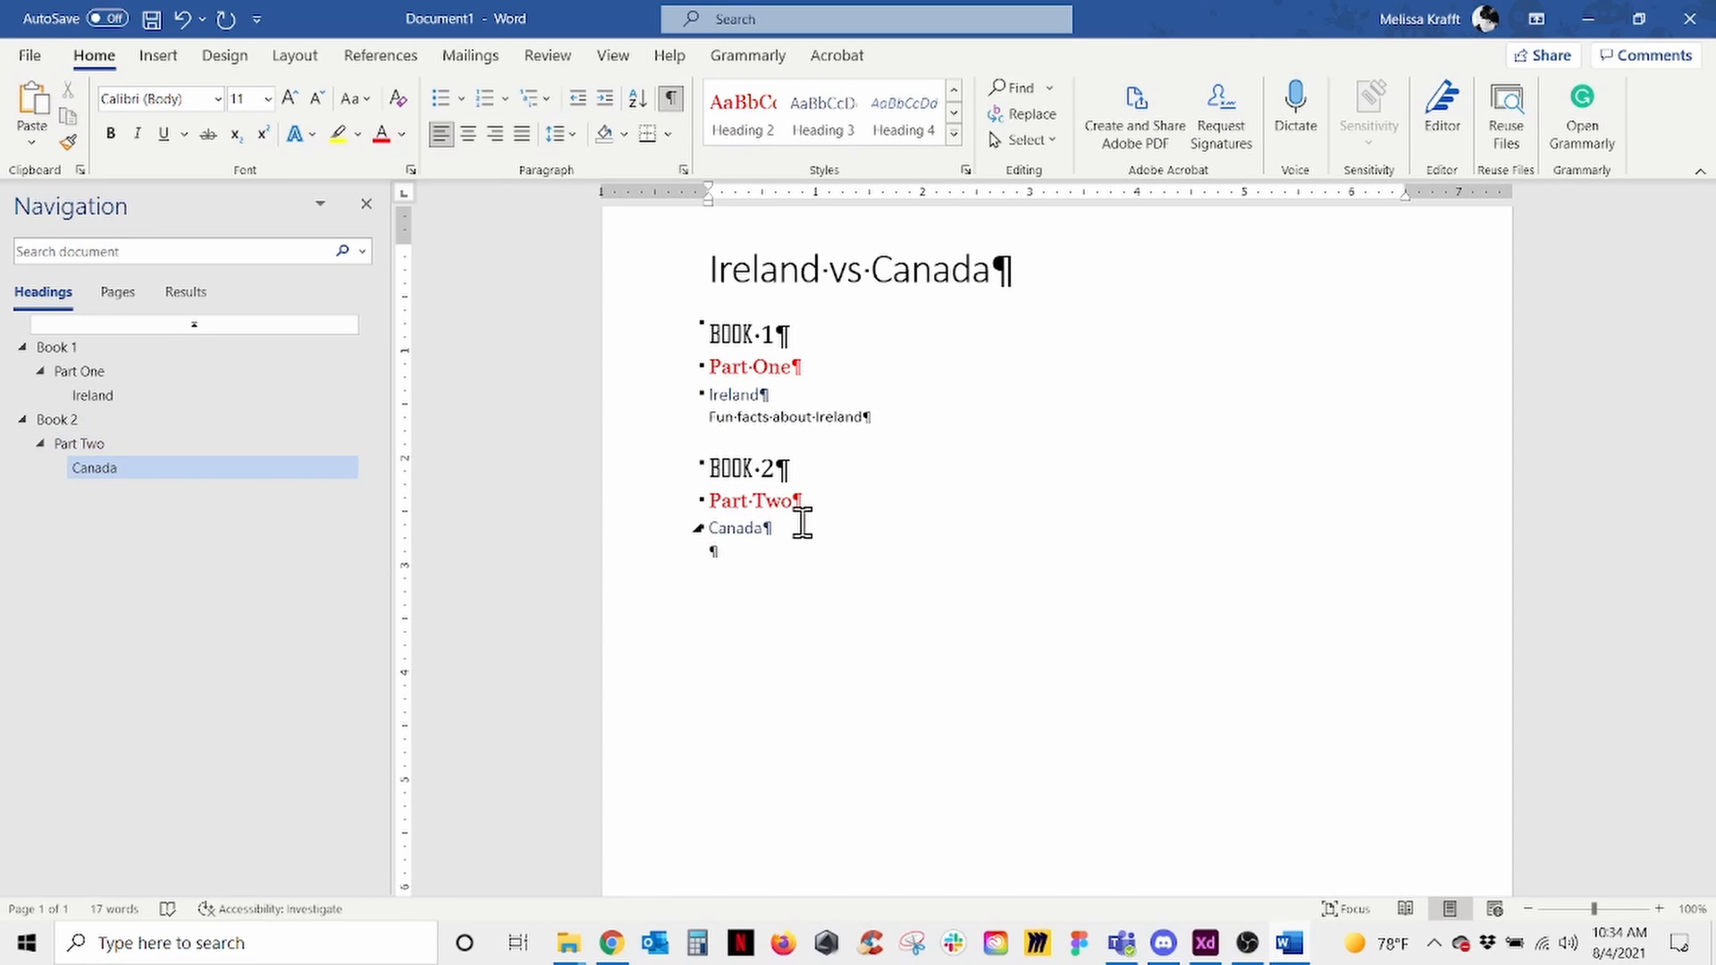
pyautogui.write('Fun facts about Canada.')
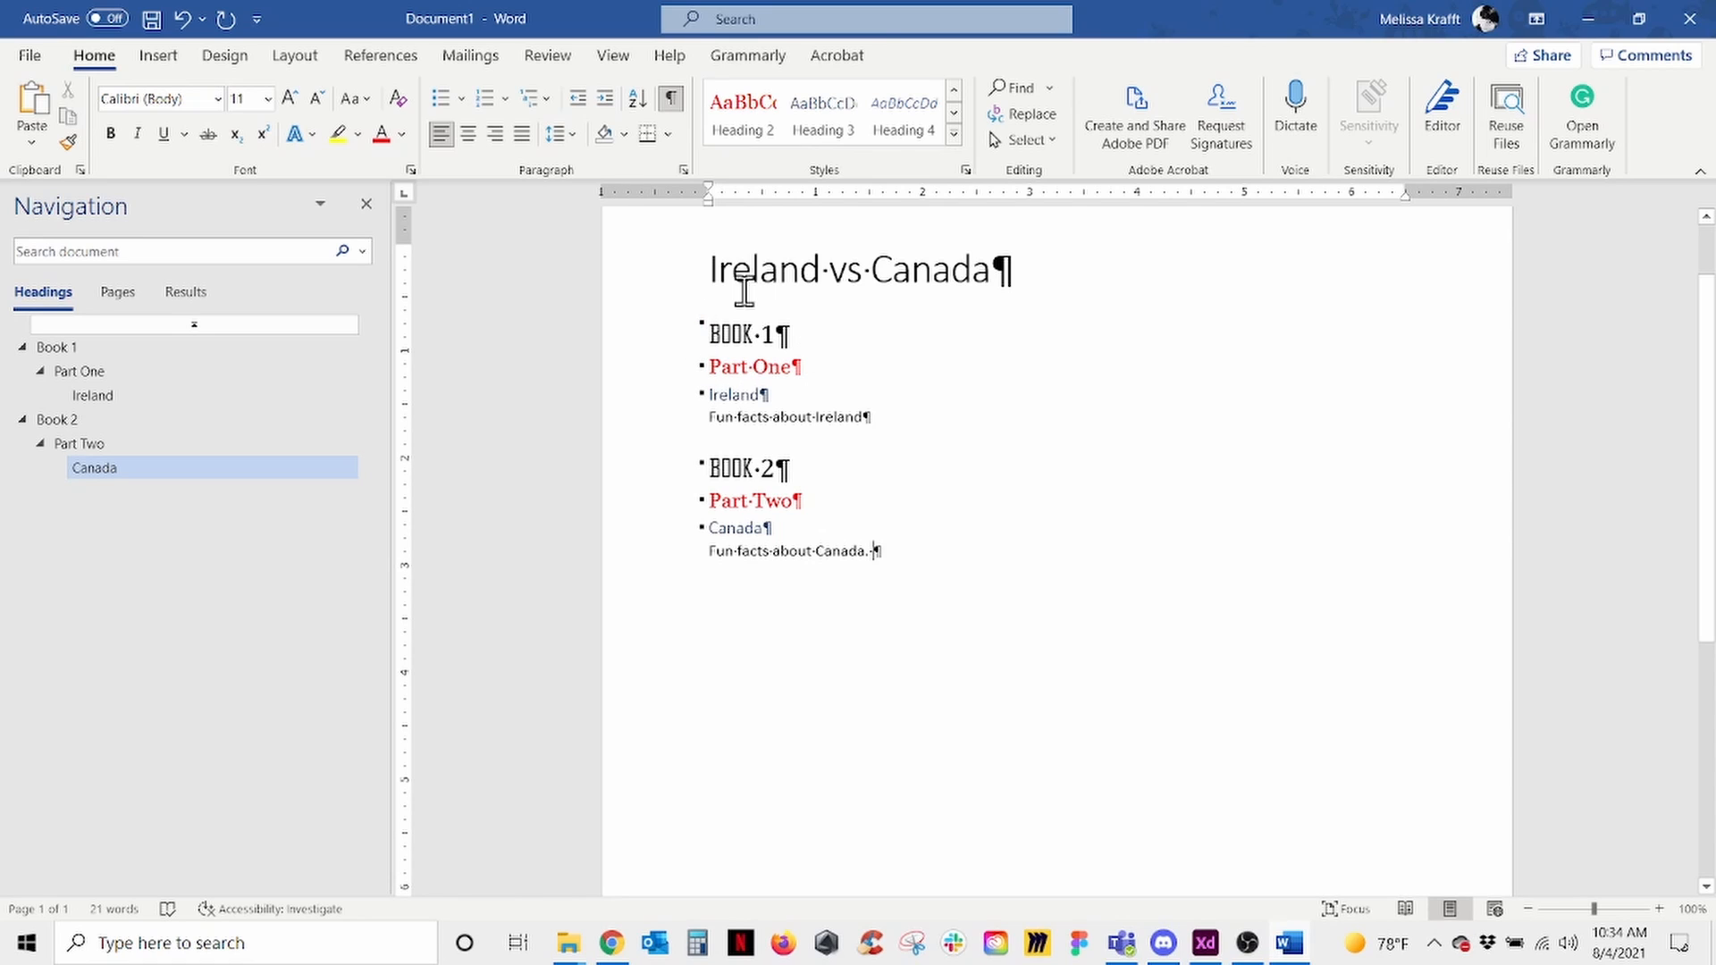
# Step: Collapse the Book 1 and Book 2 headings in the document body and expand Book 1 again
pyautogui.click(699, 328)
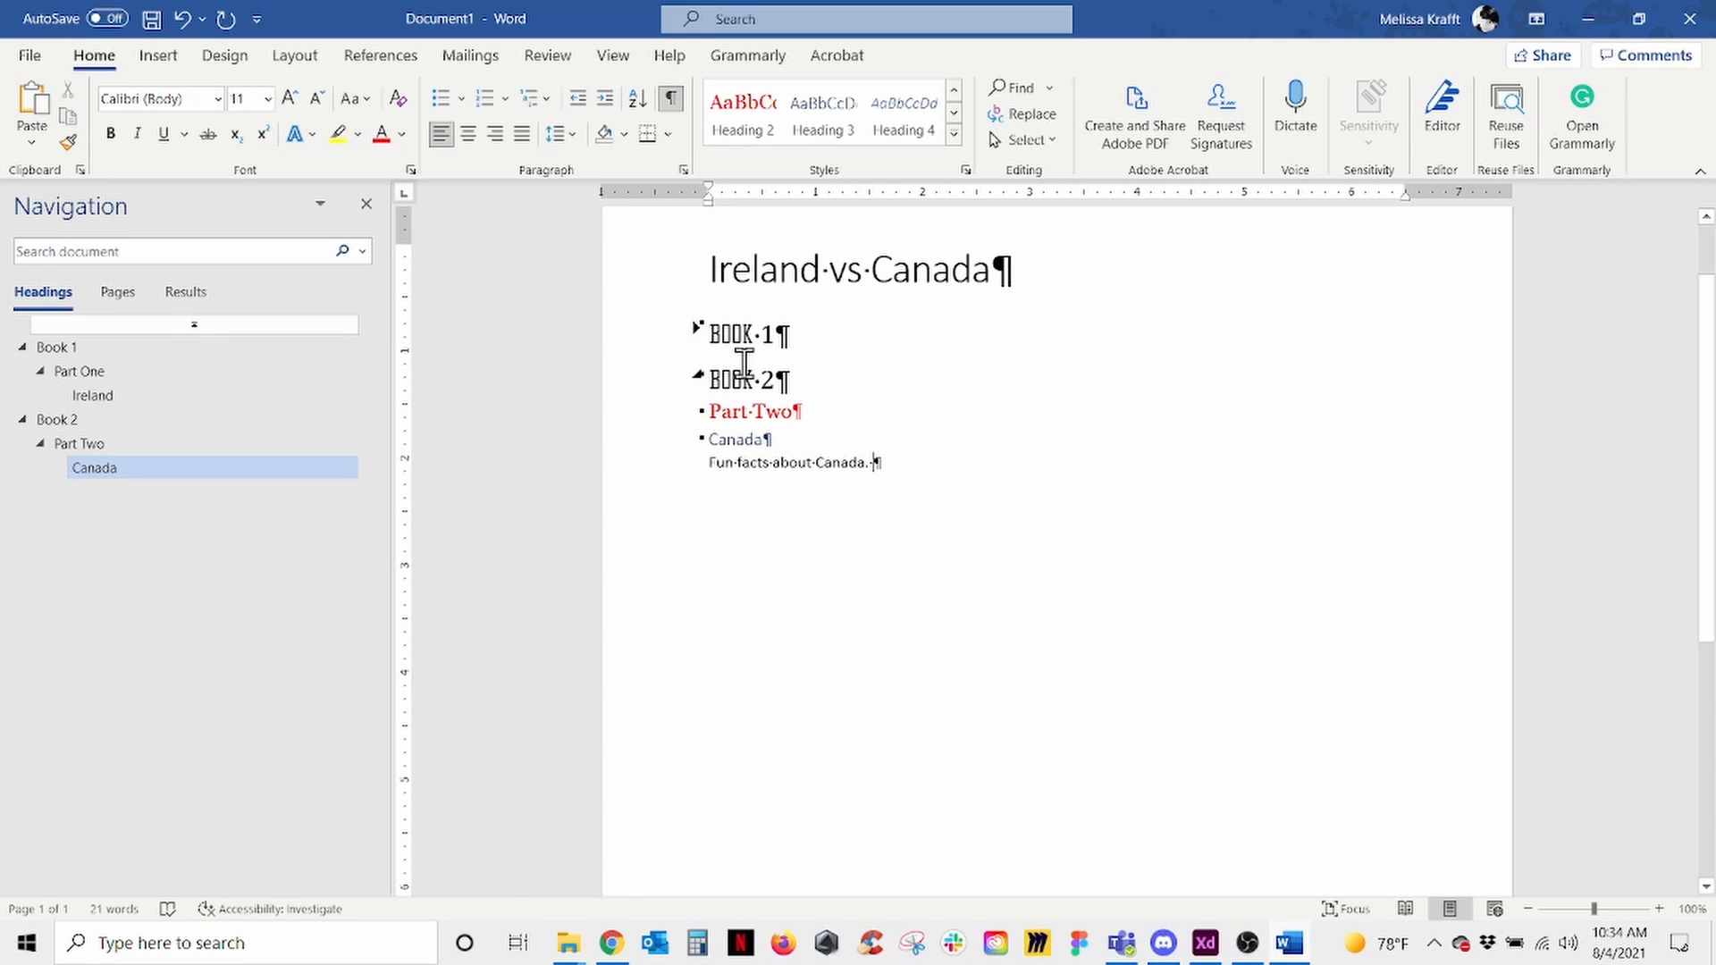
pyautogui.click(699, 374)
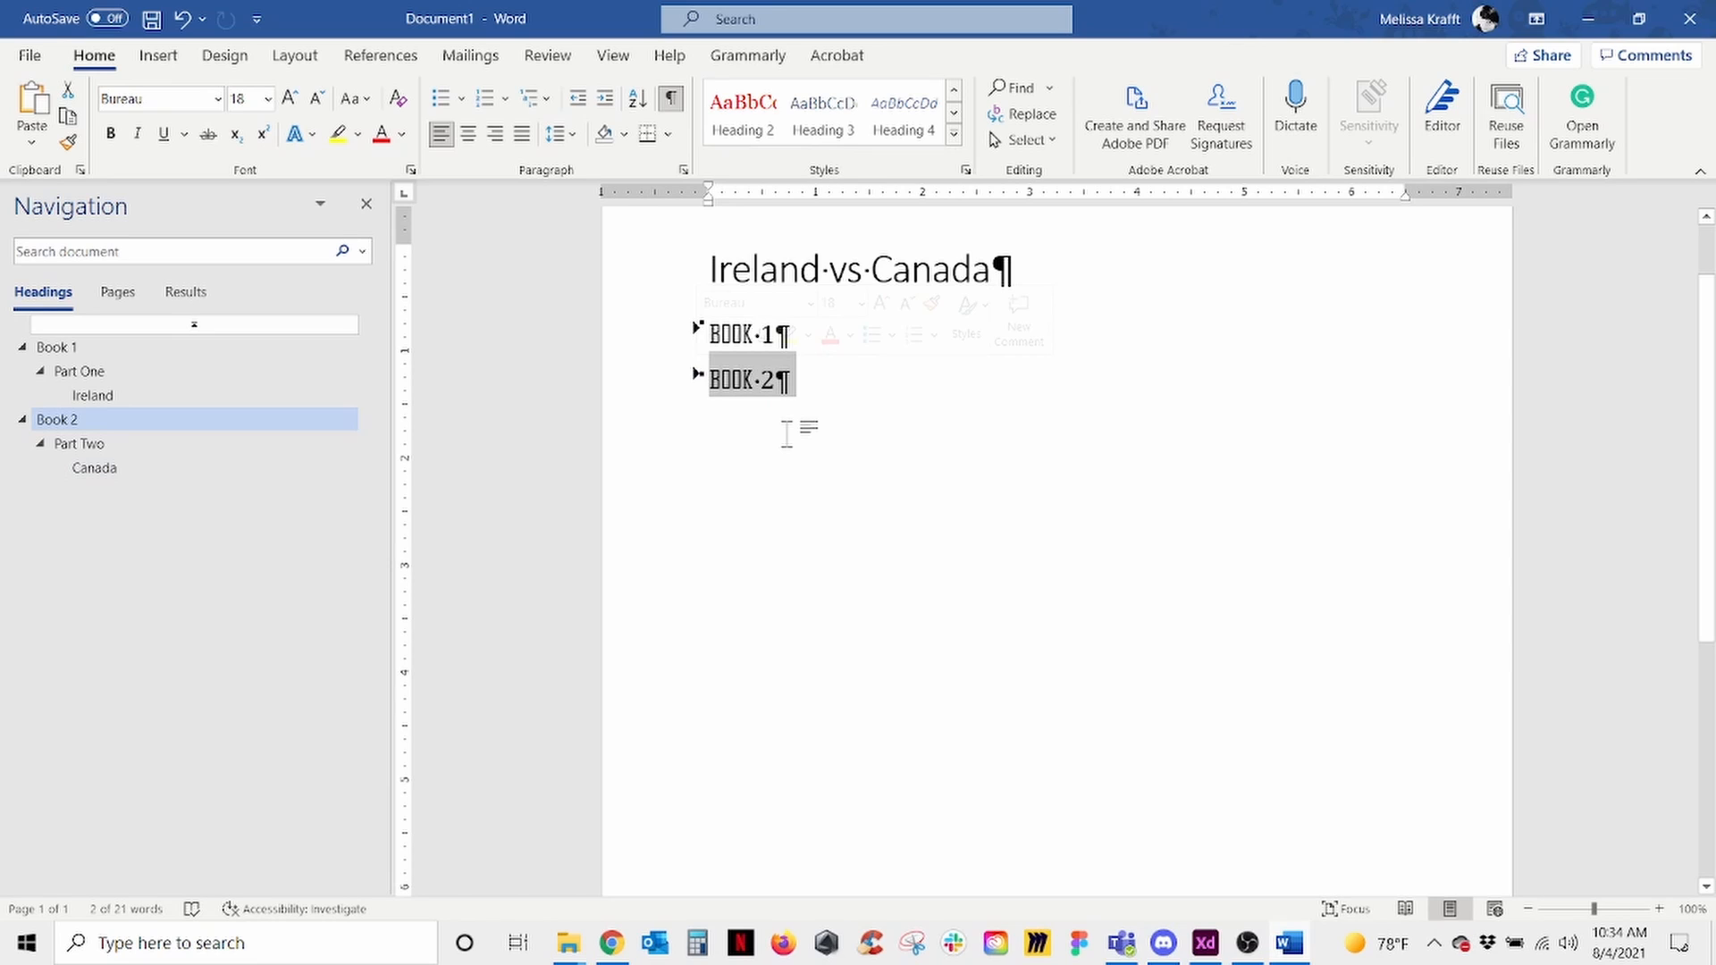
pyautogui.click(699, 329)
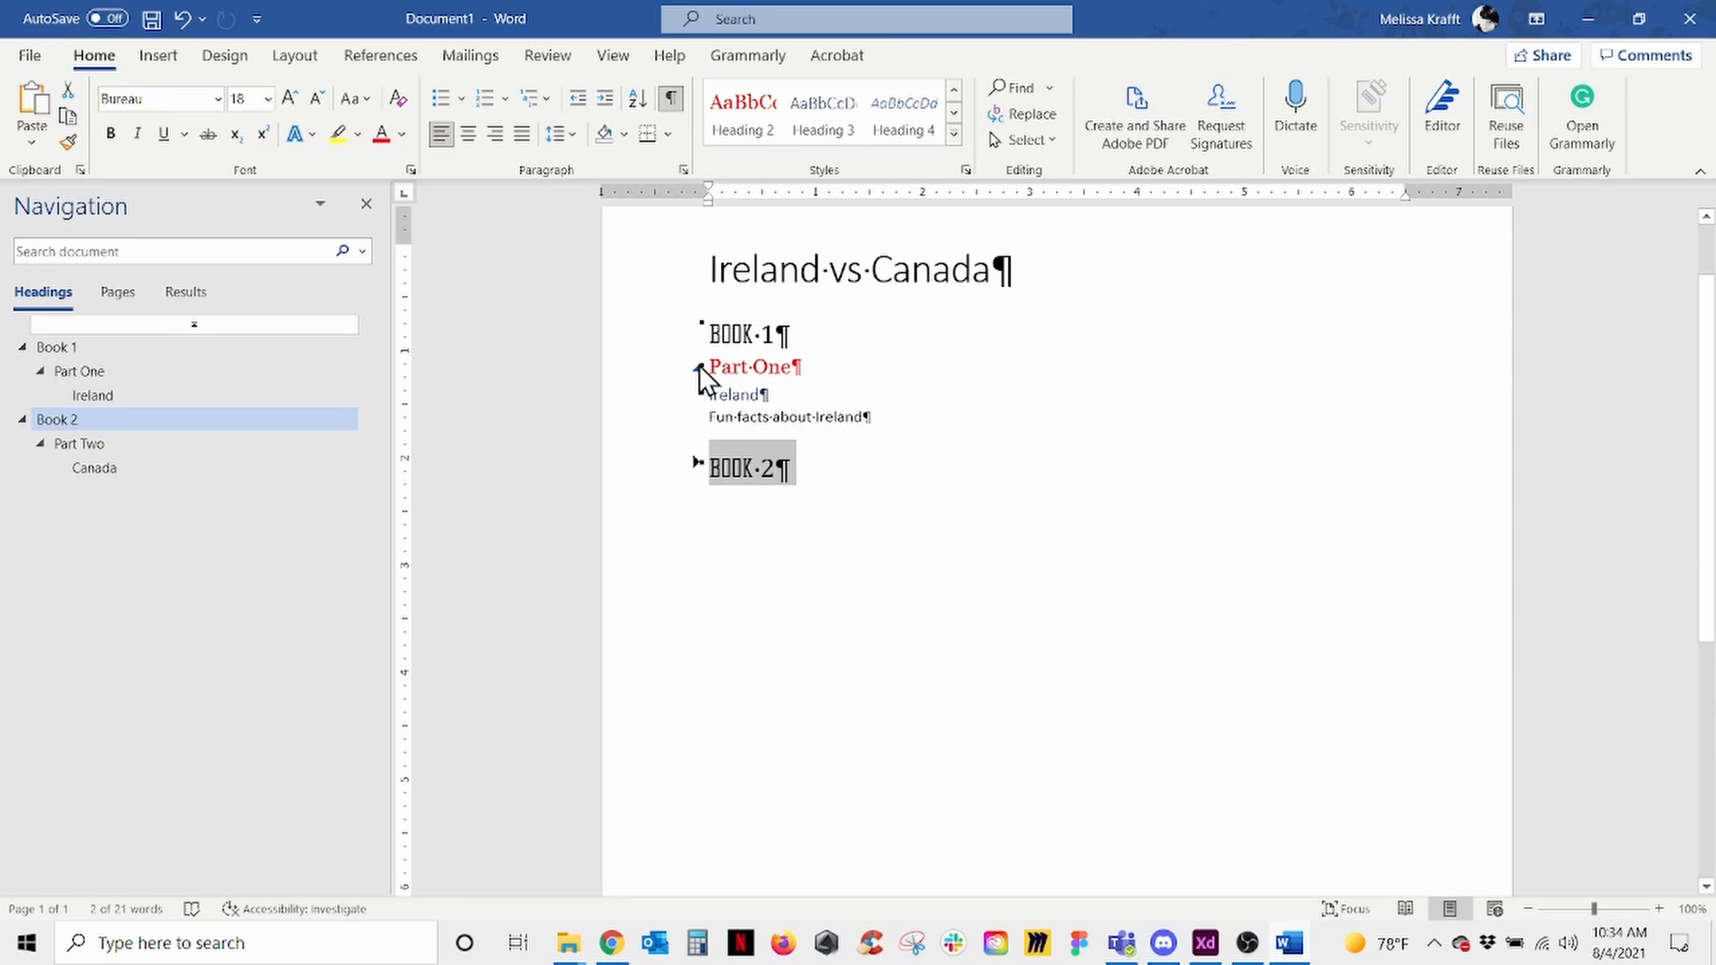
# Step: Expand Book 2 with Part Two collapsed under it, and collapse and re-expand the Part One and Ireland headings
pyautogui.click(700, 369)
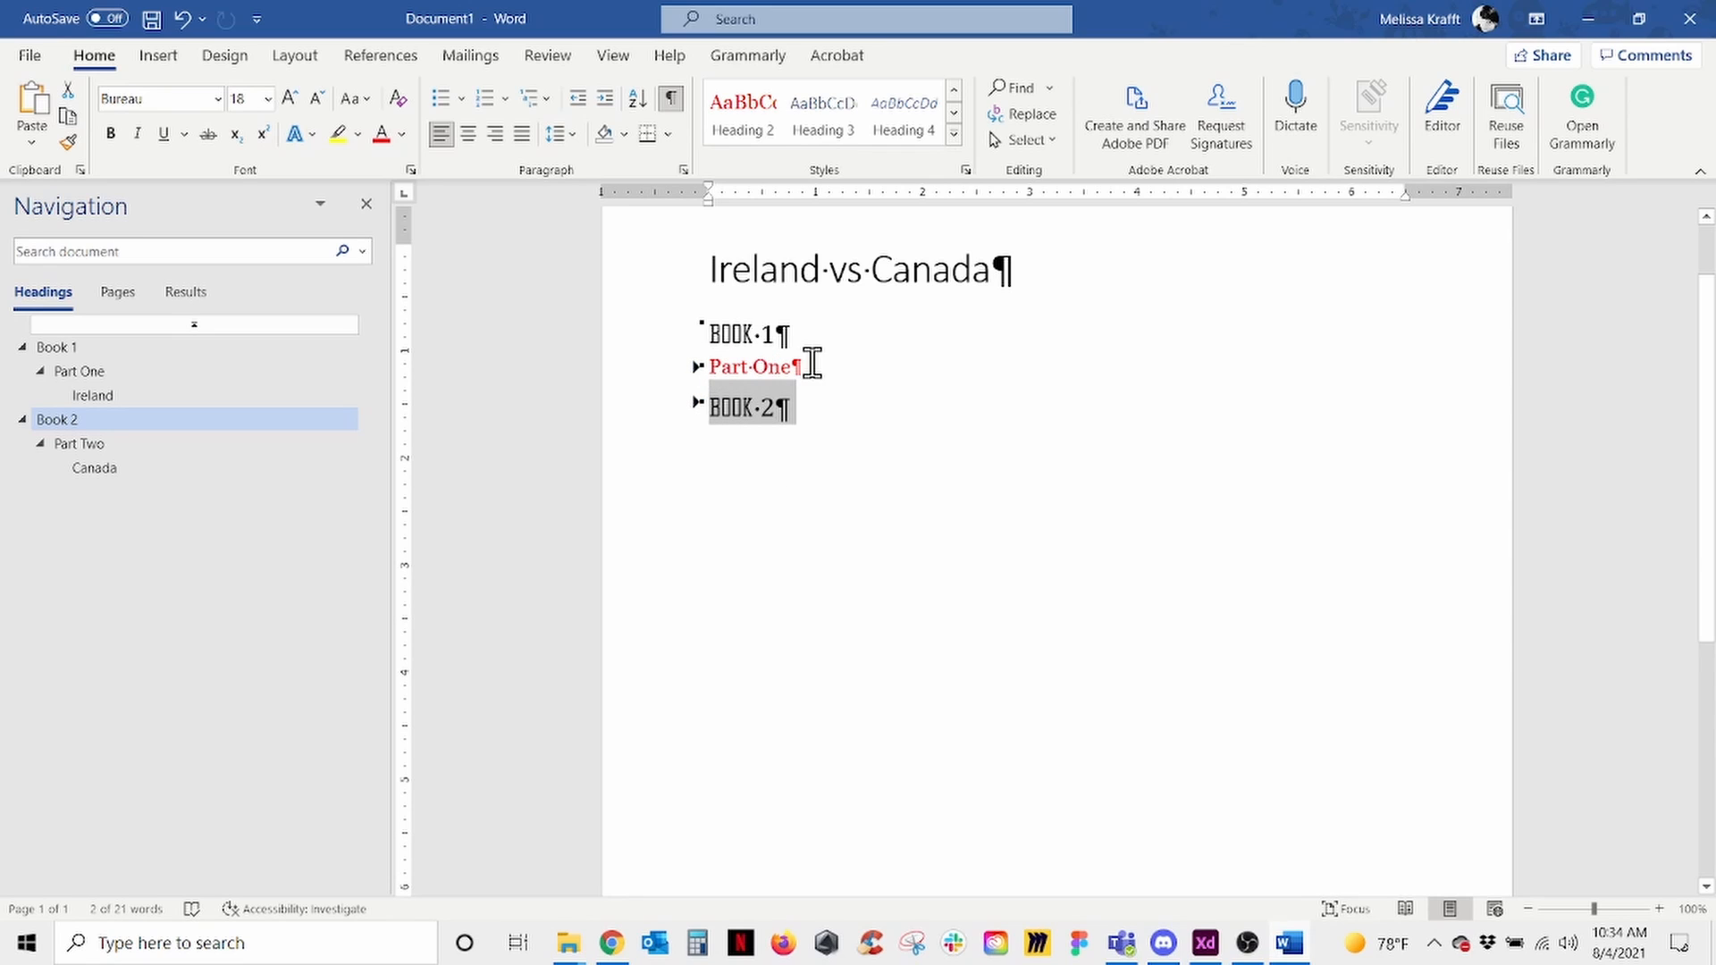
pyautogui.click(698, 404)
pyautogui.click(699, 440)
pyautogui.click(697, 367)
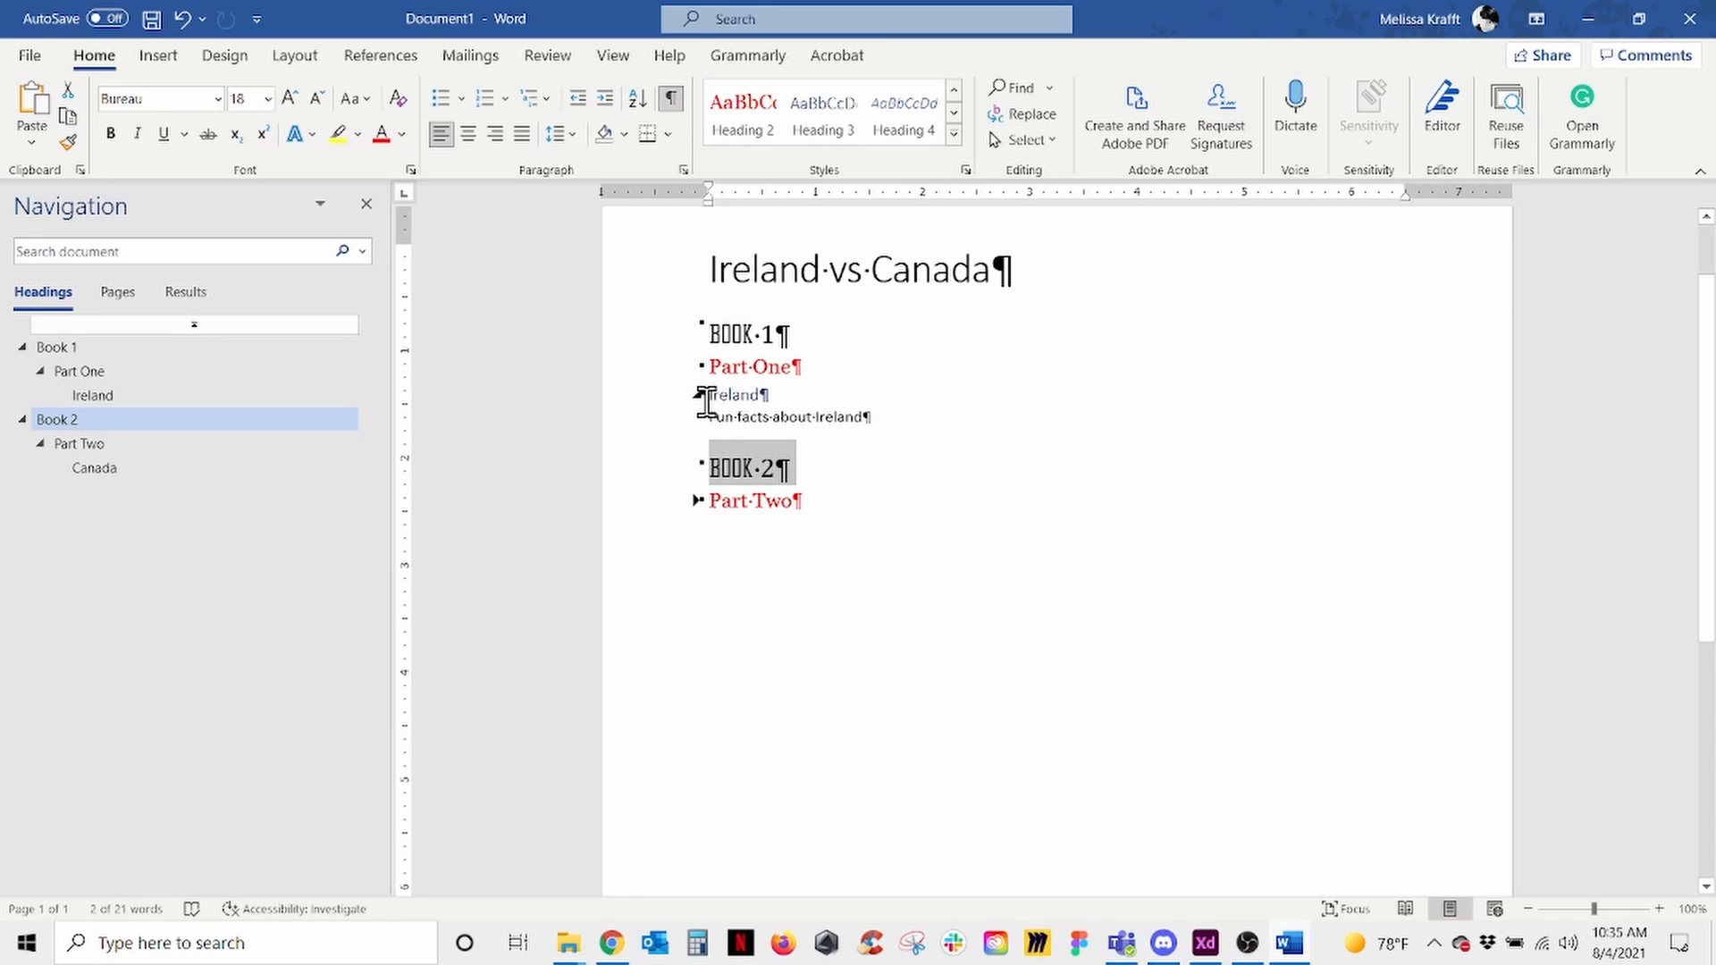
pyautogui.click(699, 395)
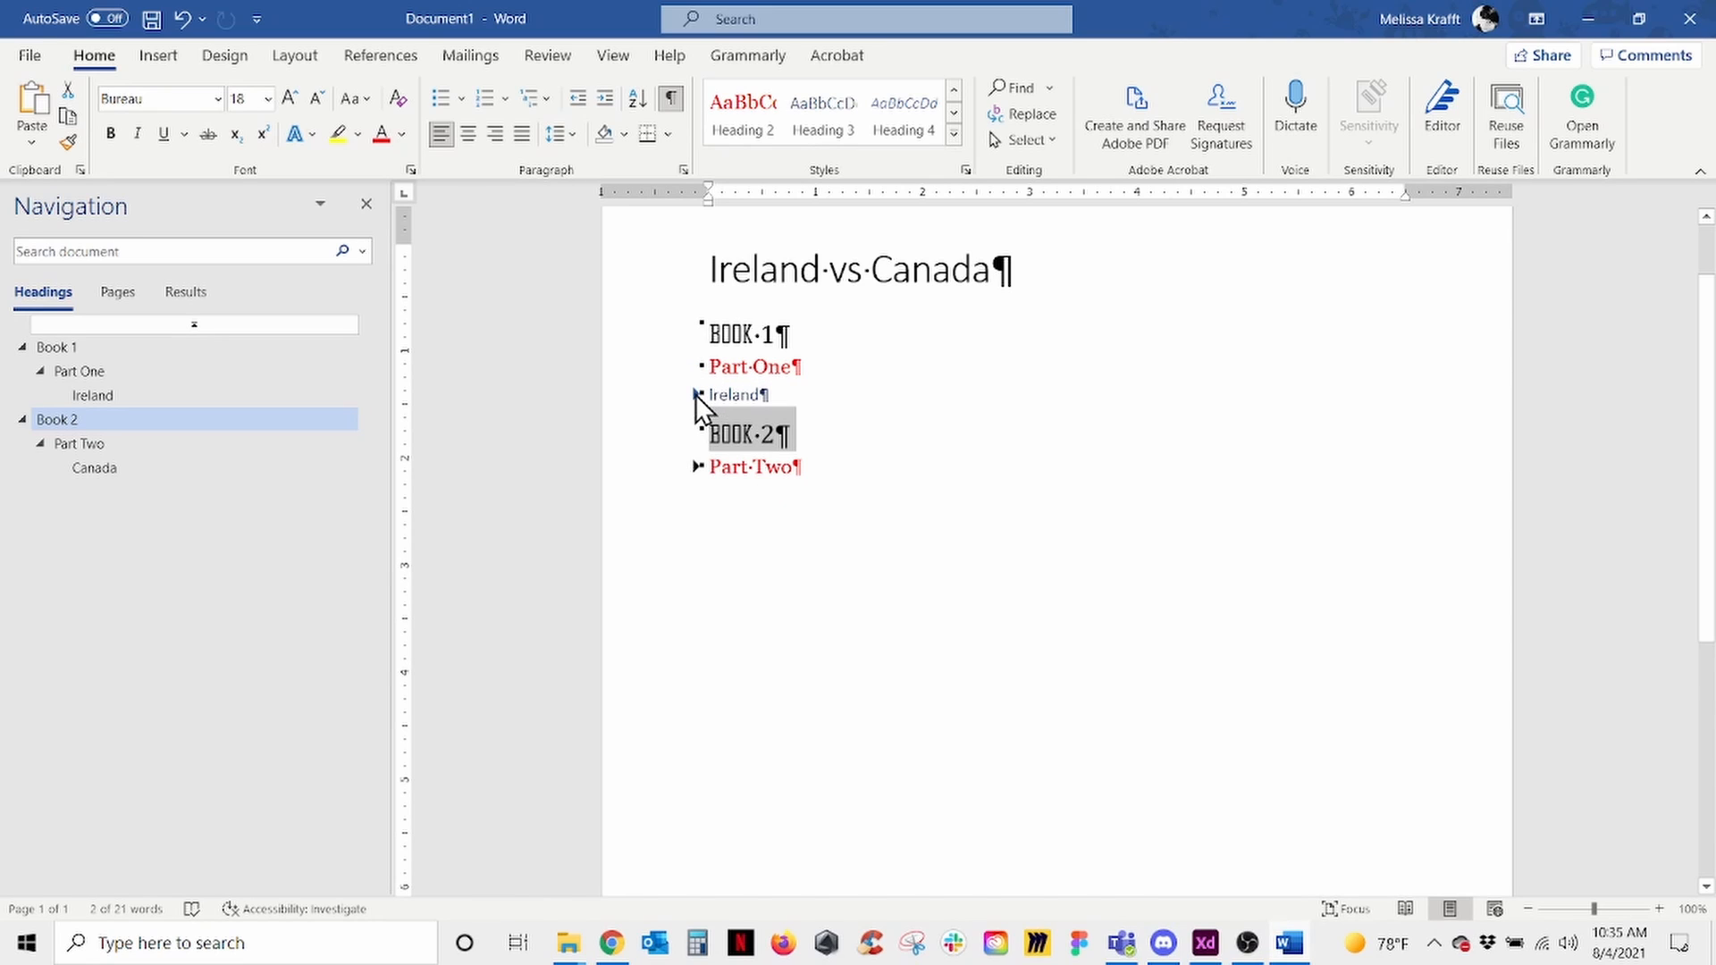
pyautogui.click(696, 394)
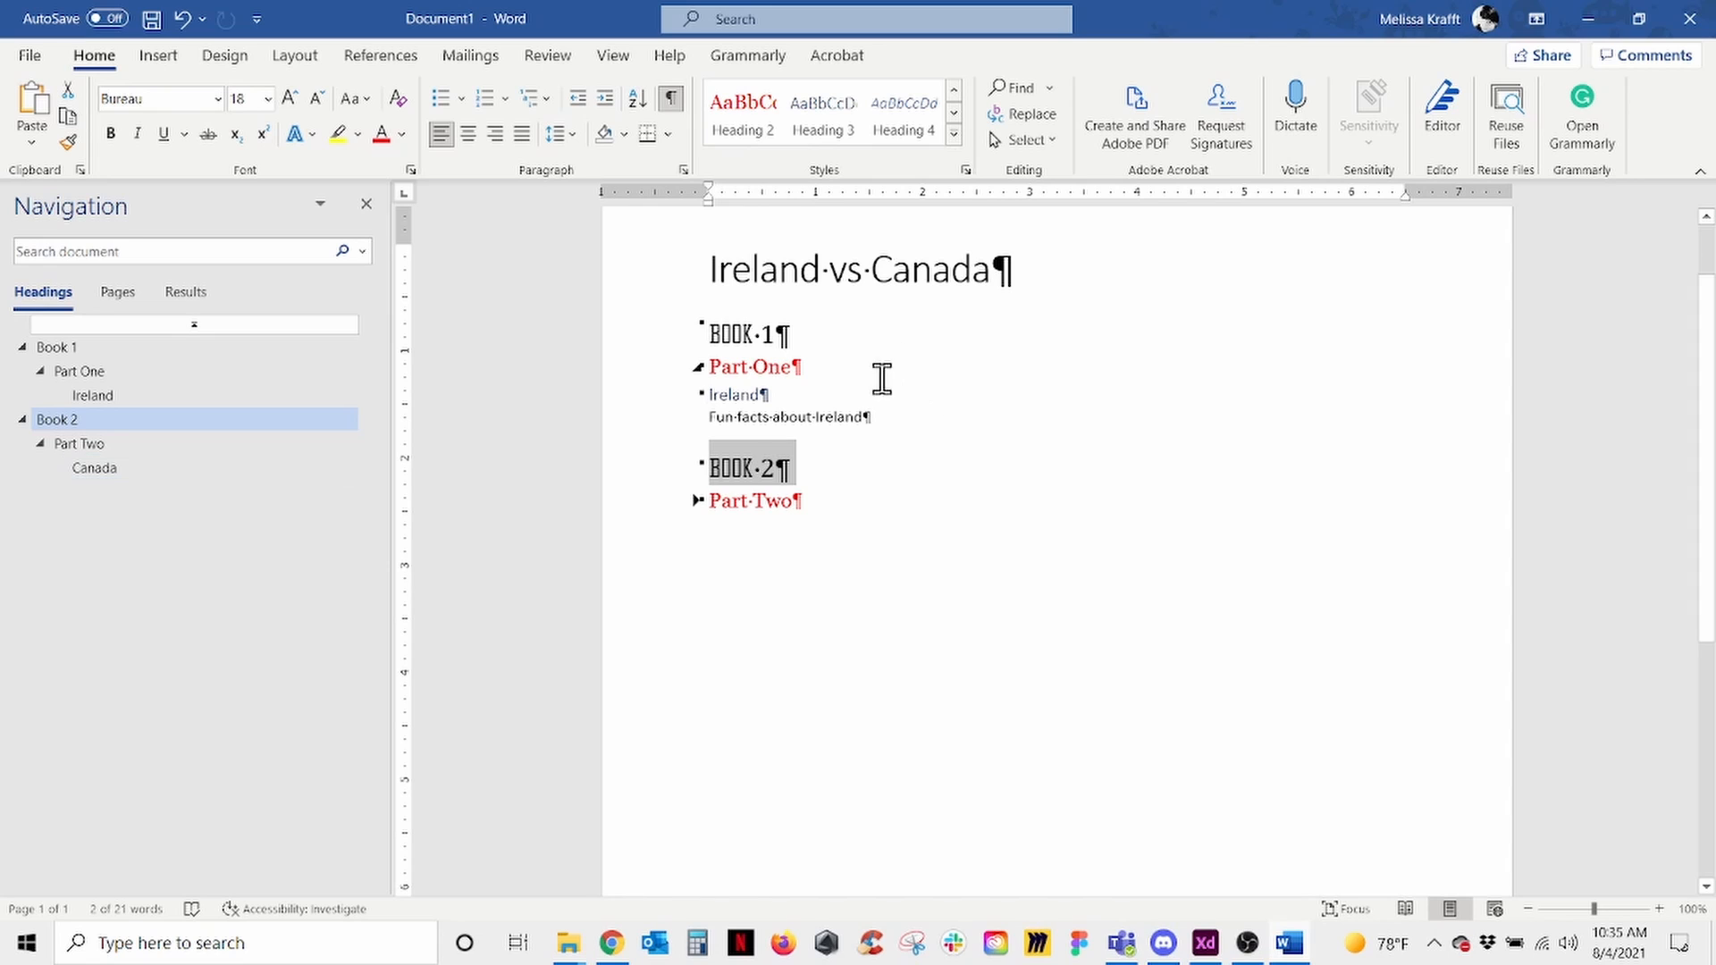
# Step: Modify the Heading 1 style to use the Akrobat font at size 20
pyautogui.click(733, 337)
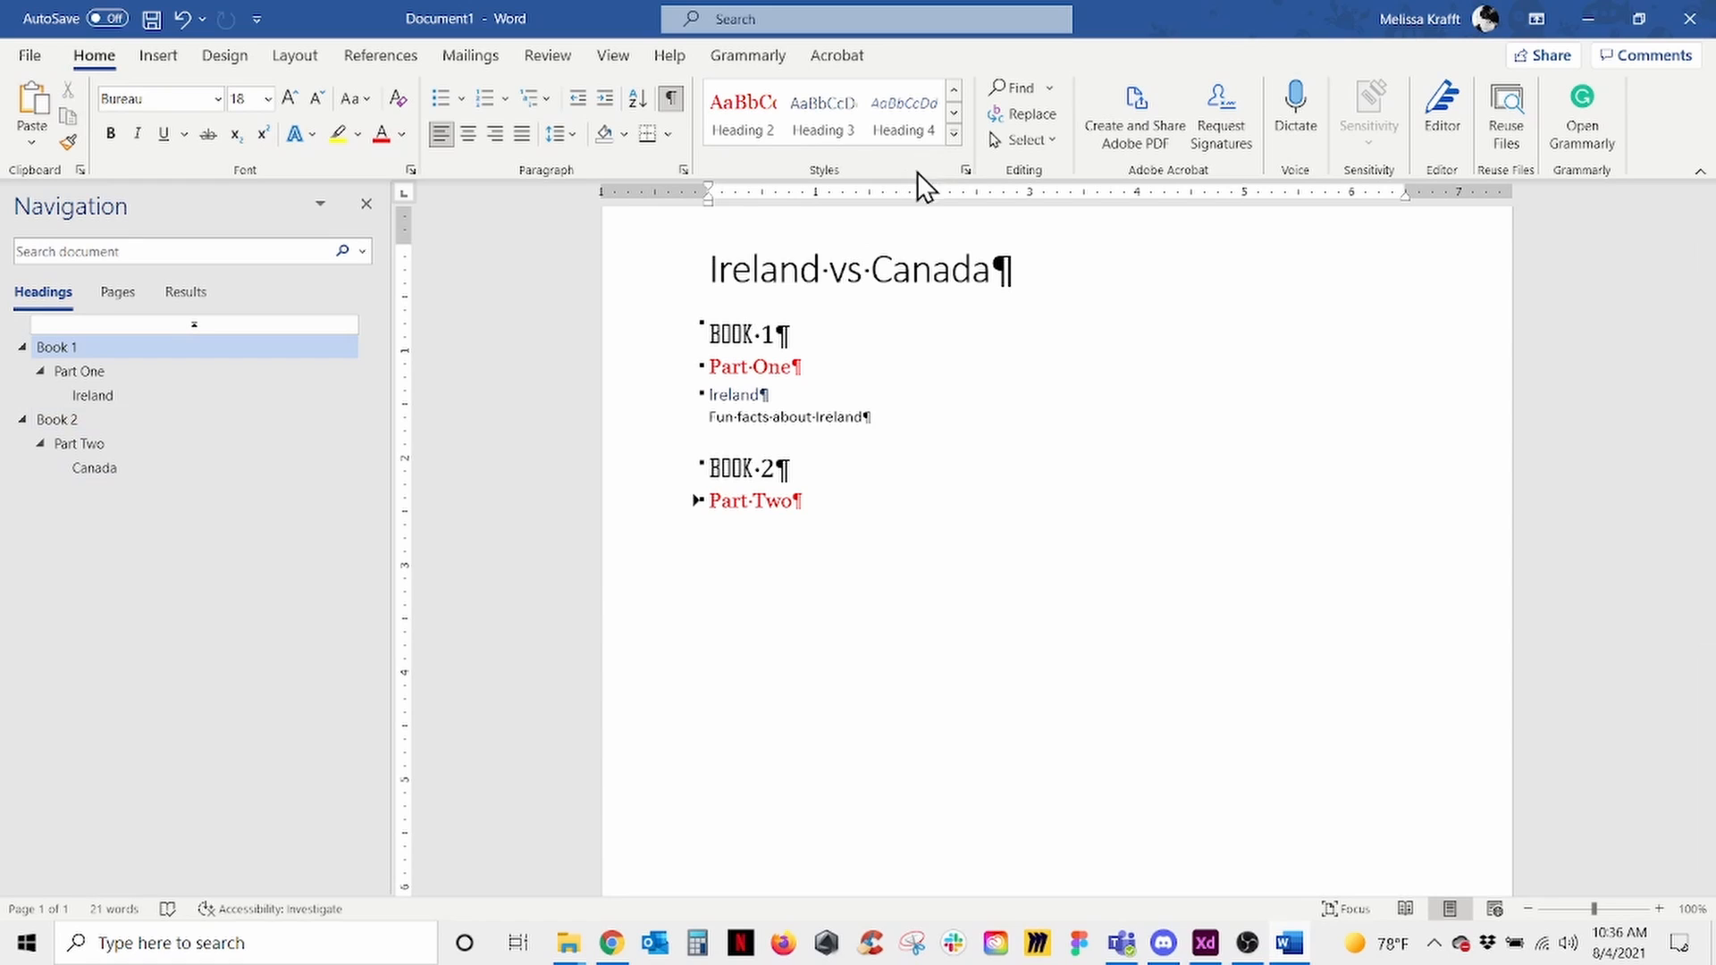
pyautogui.click(954, 135)
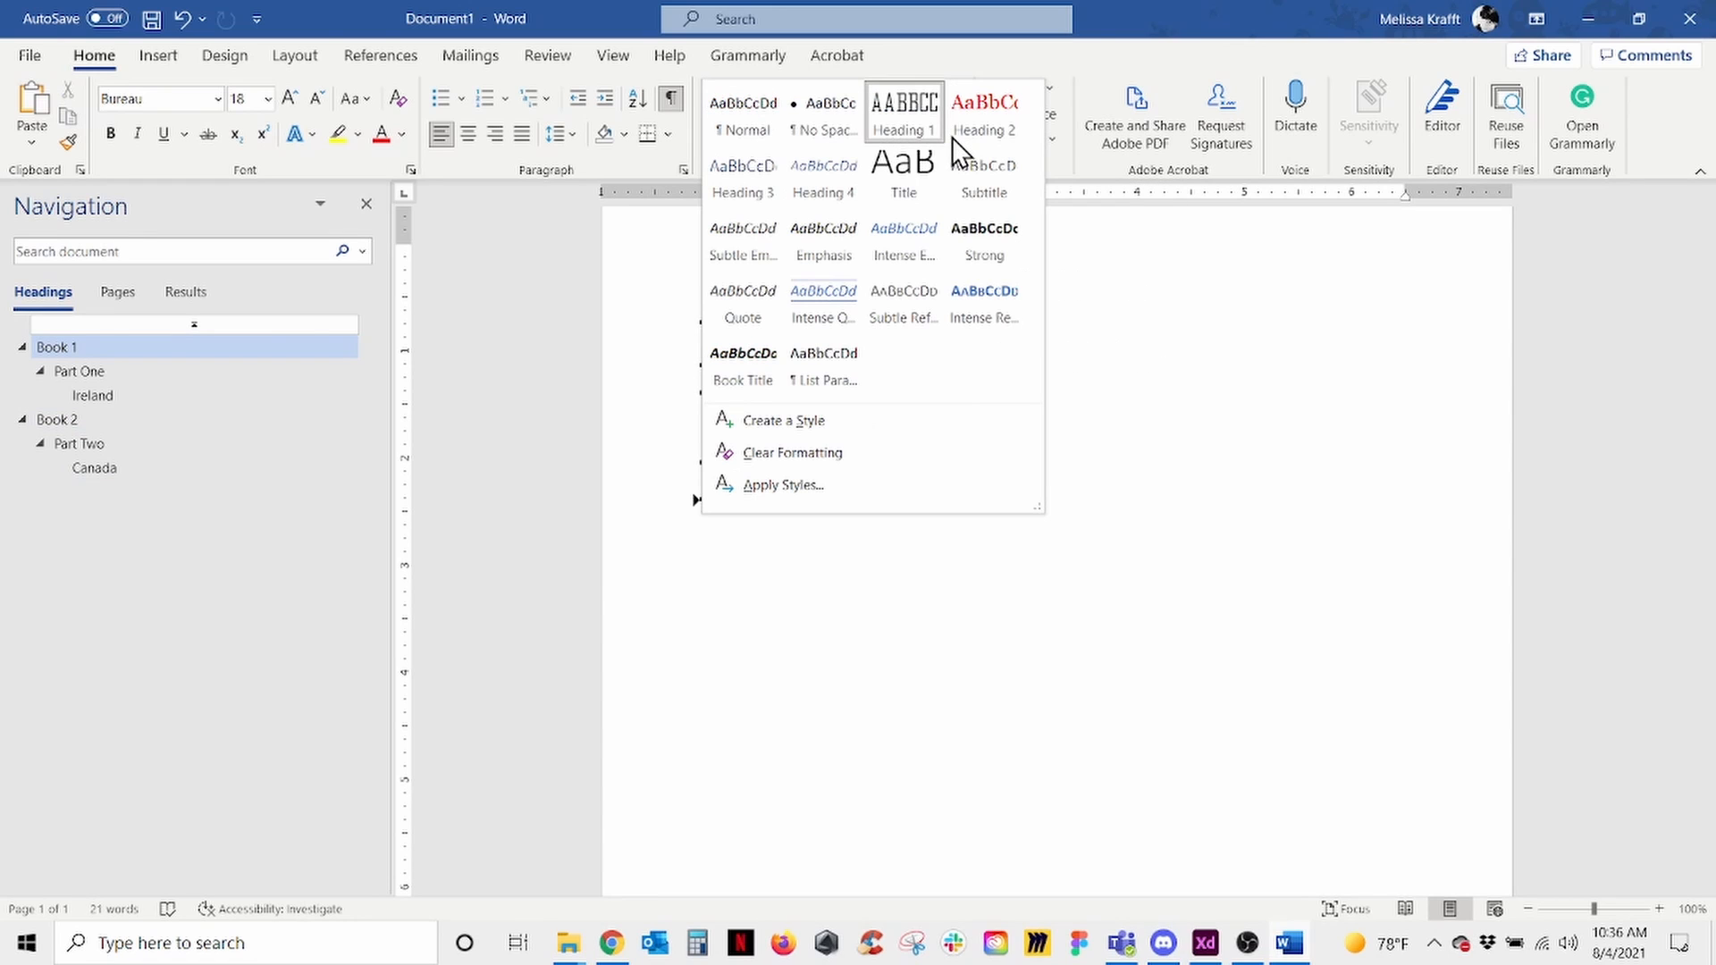
pyautogui.rightClick(896, 99)
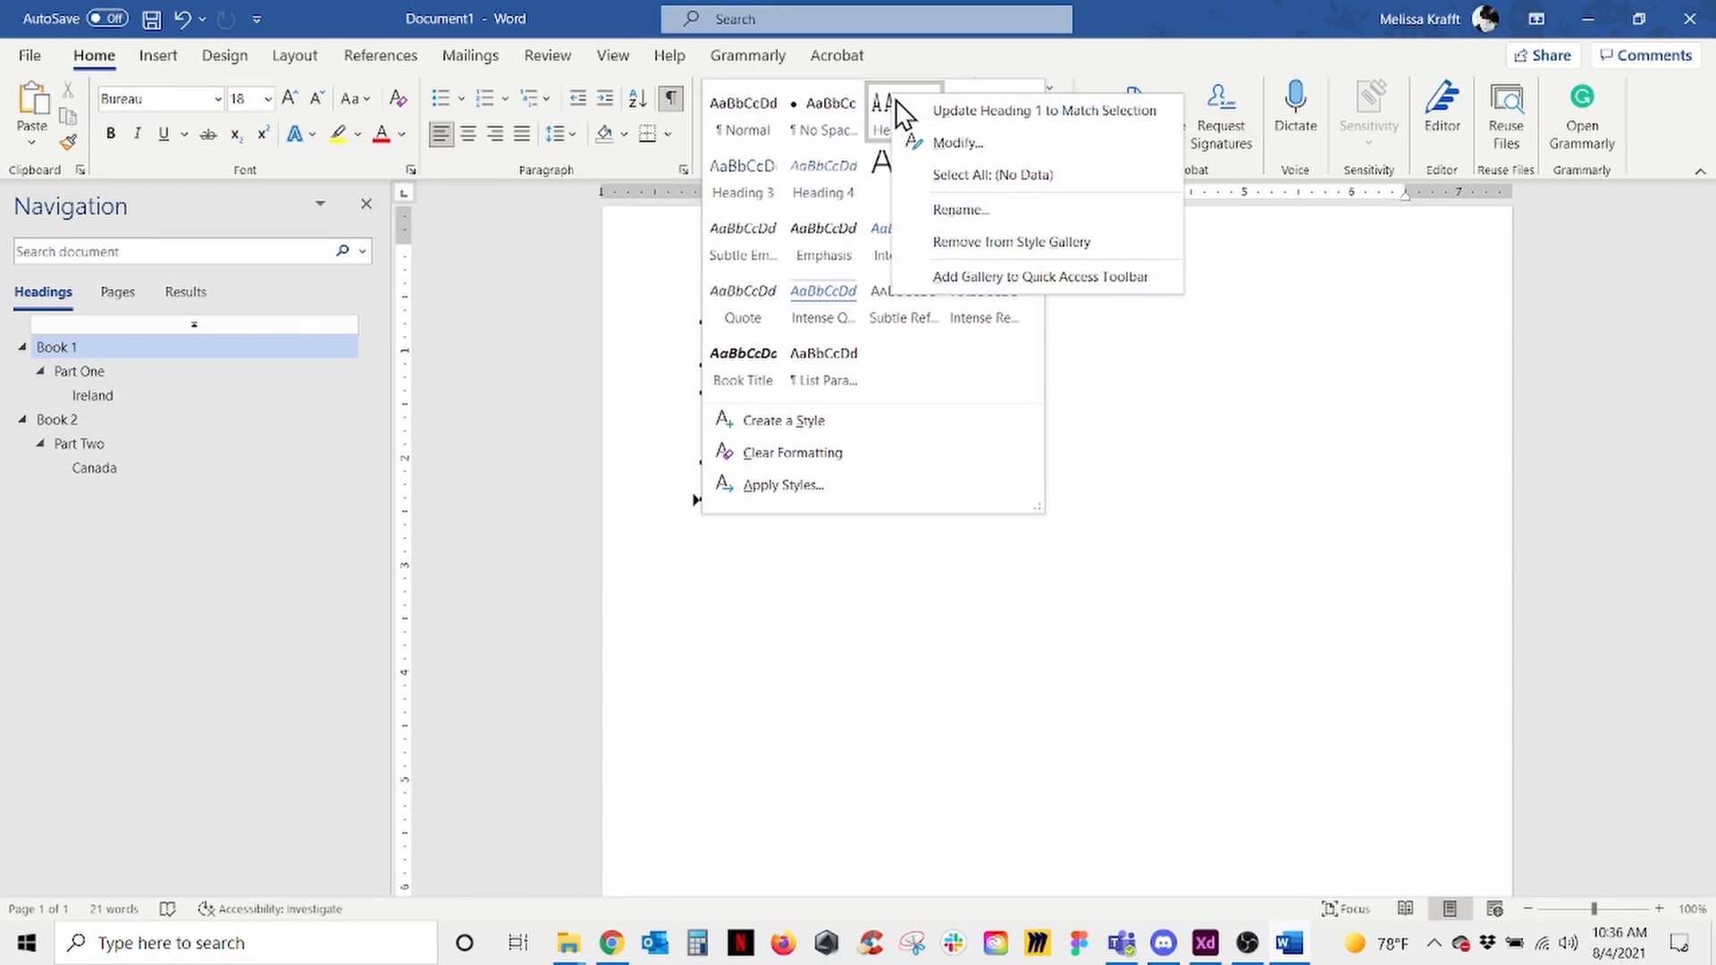
pyautogui.click(957, 147)
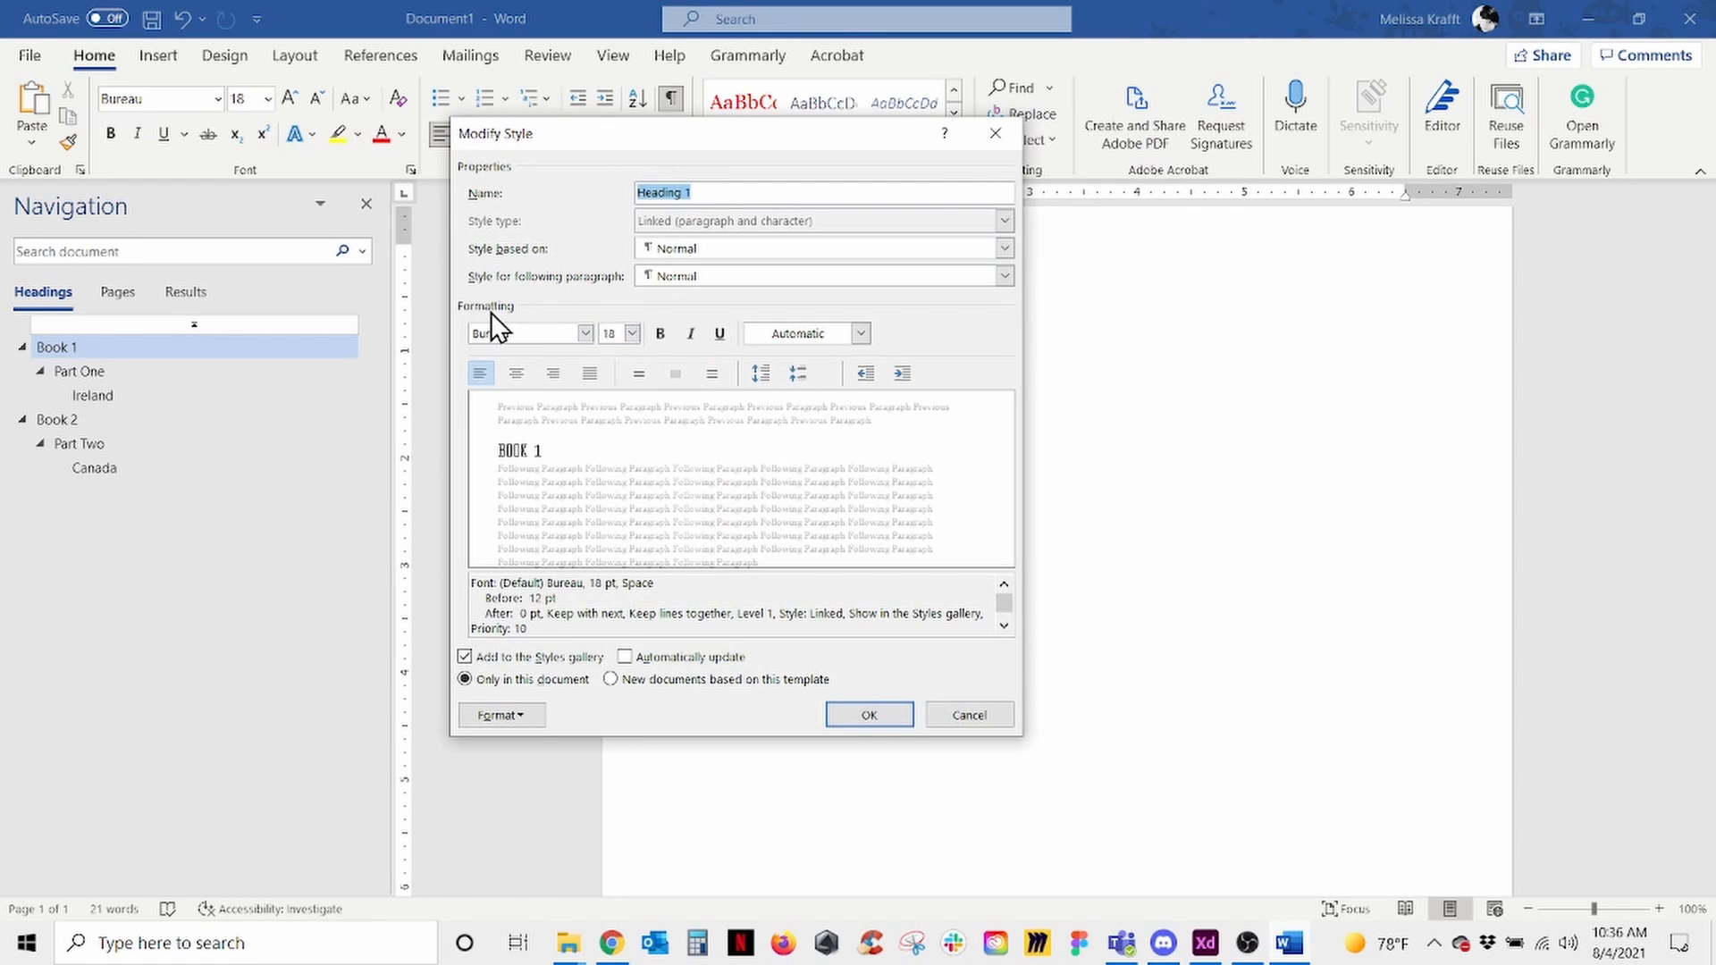
pyautogui.click(585, 333)
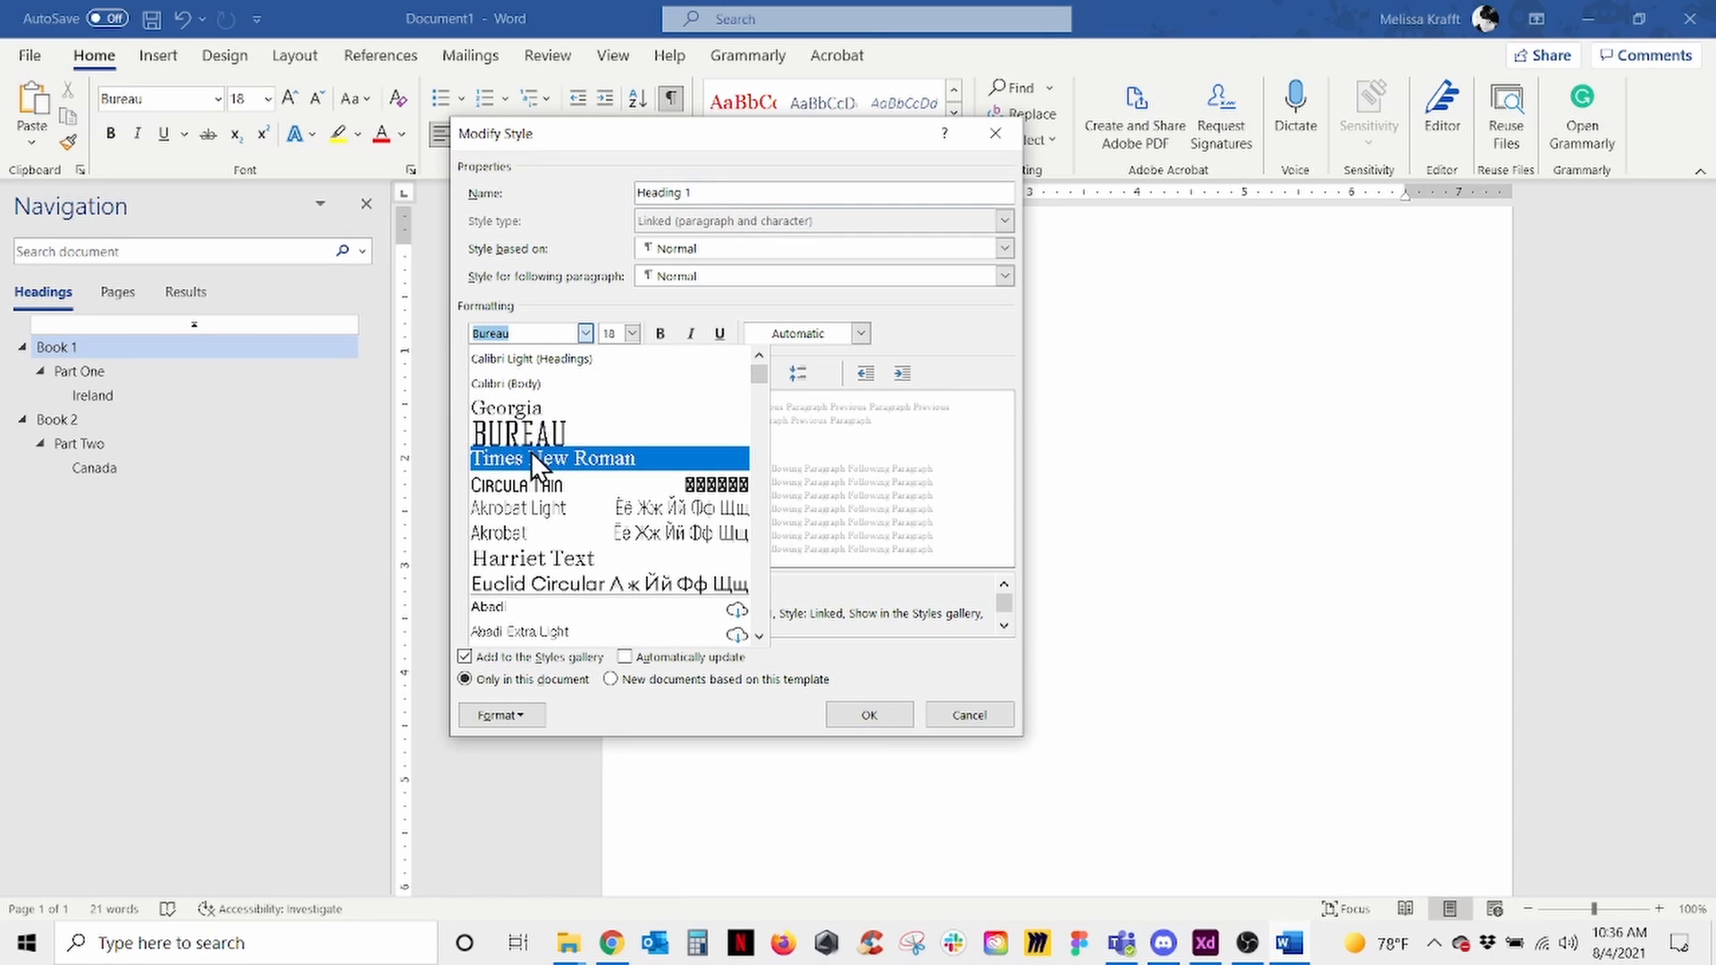
pyautogui.click(522, 537)
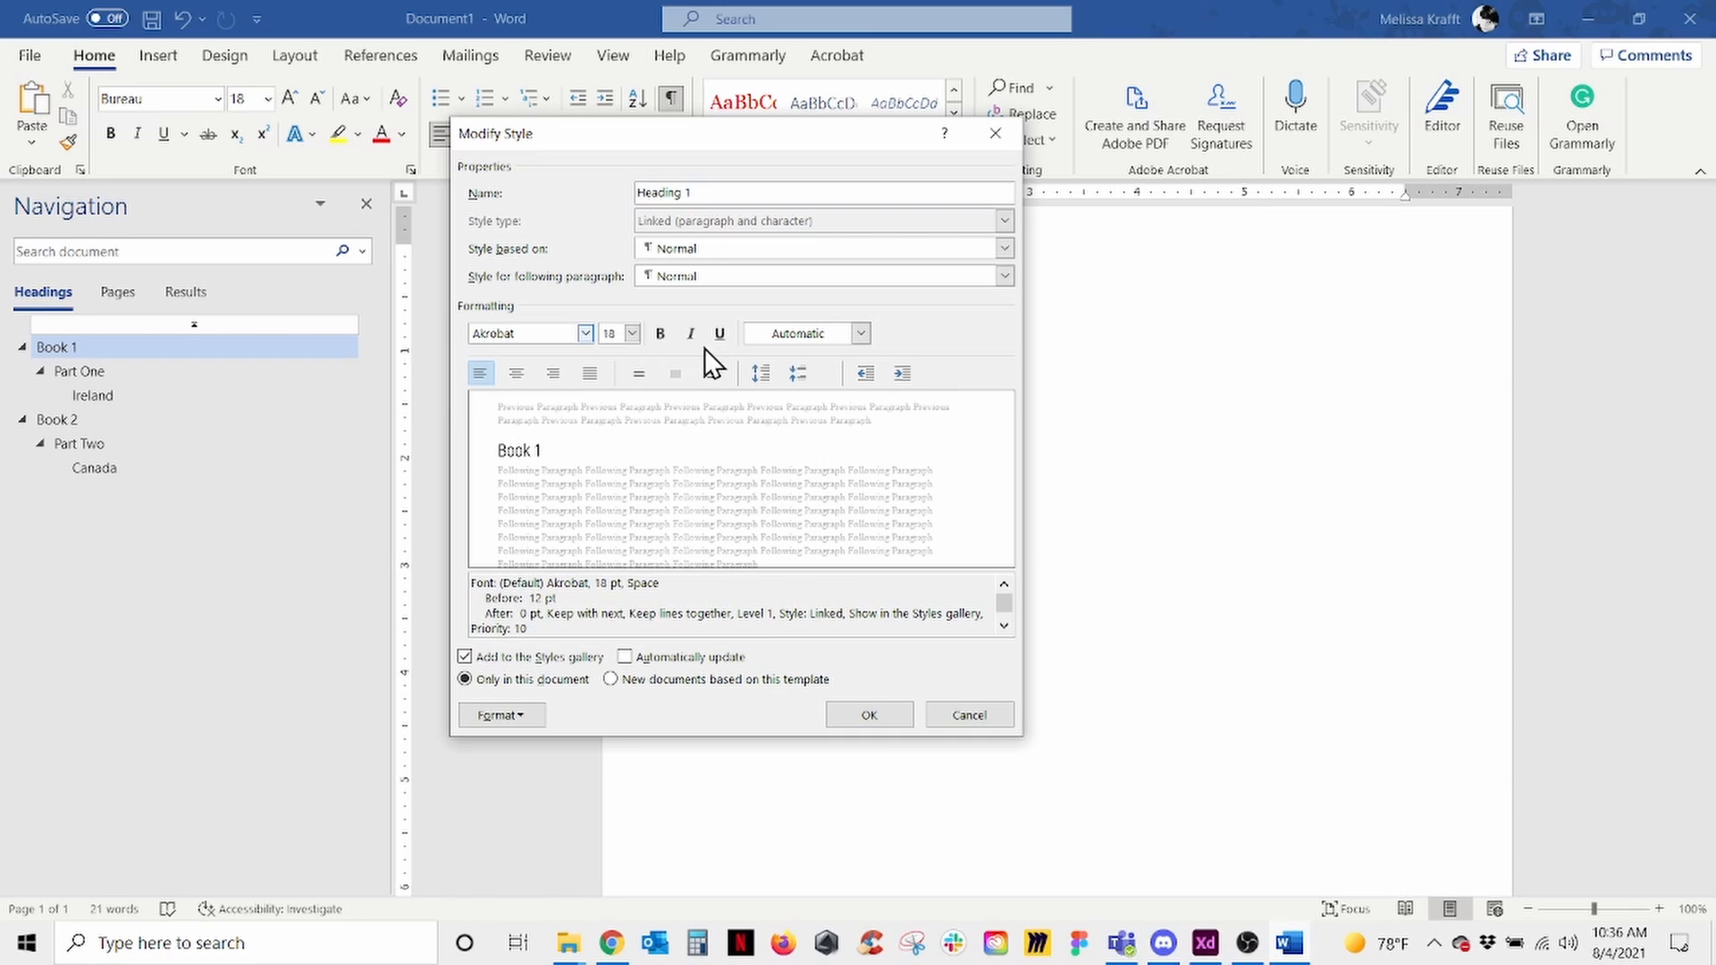
pyautogui.click(633, 334)
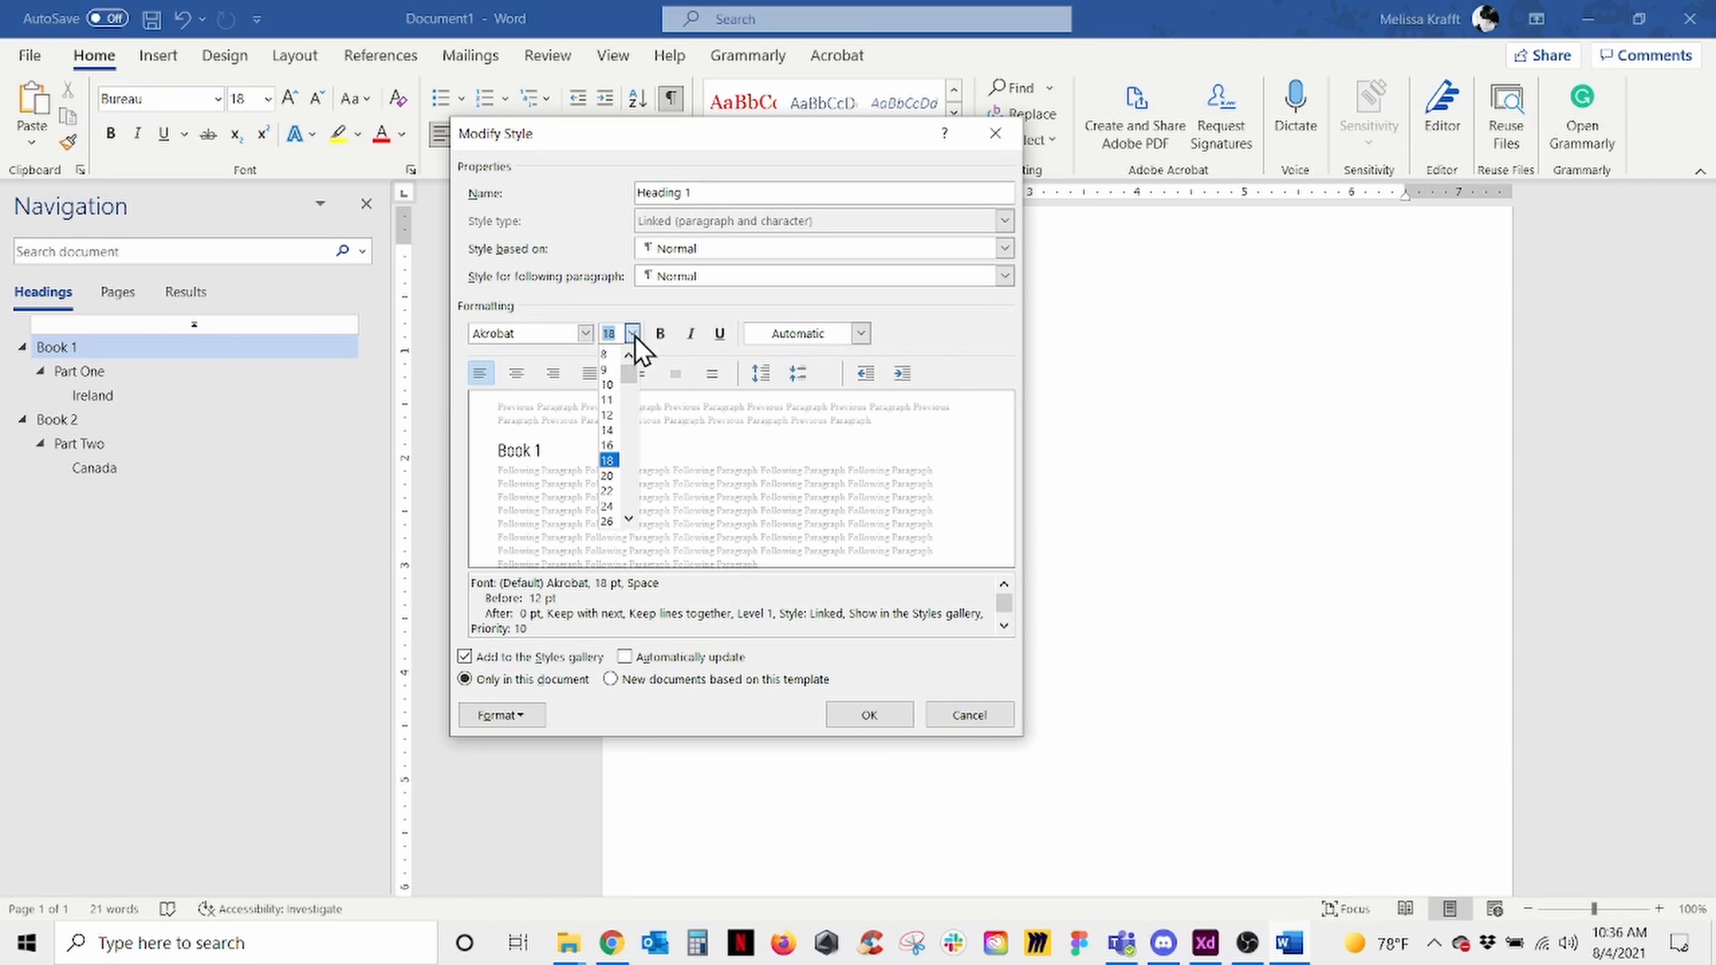
pyautogui.click(607, 475)
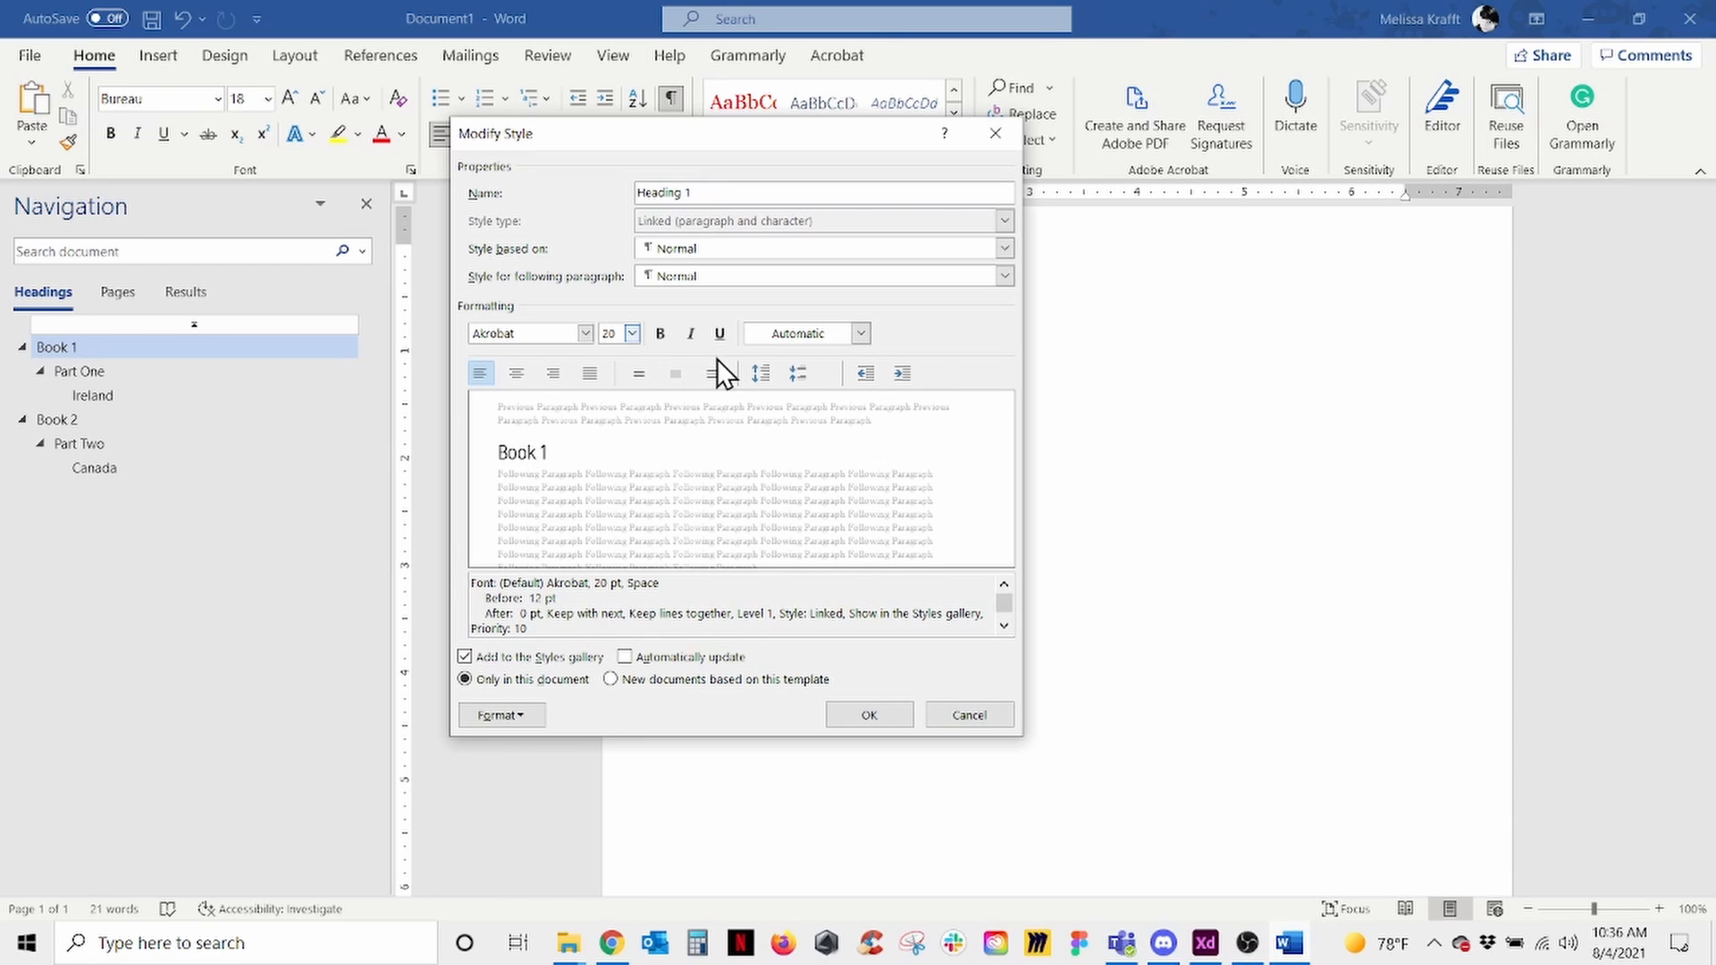
# Step: Set the Heading 1 font color to Automatic and apply the style changes only in this document
pyautogui.click(859, 334)
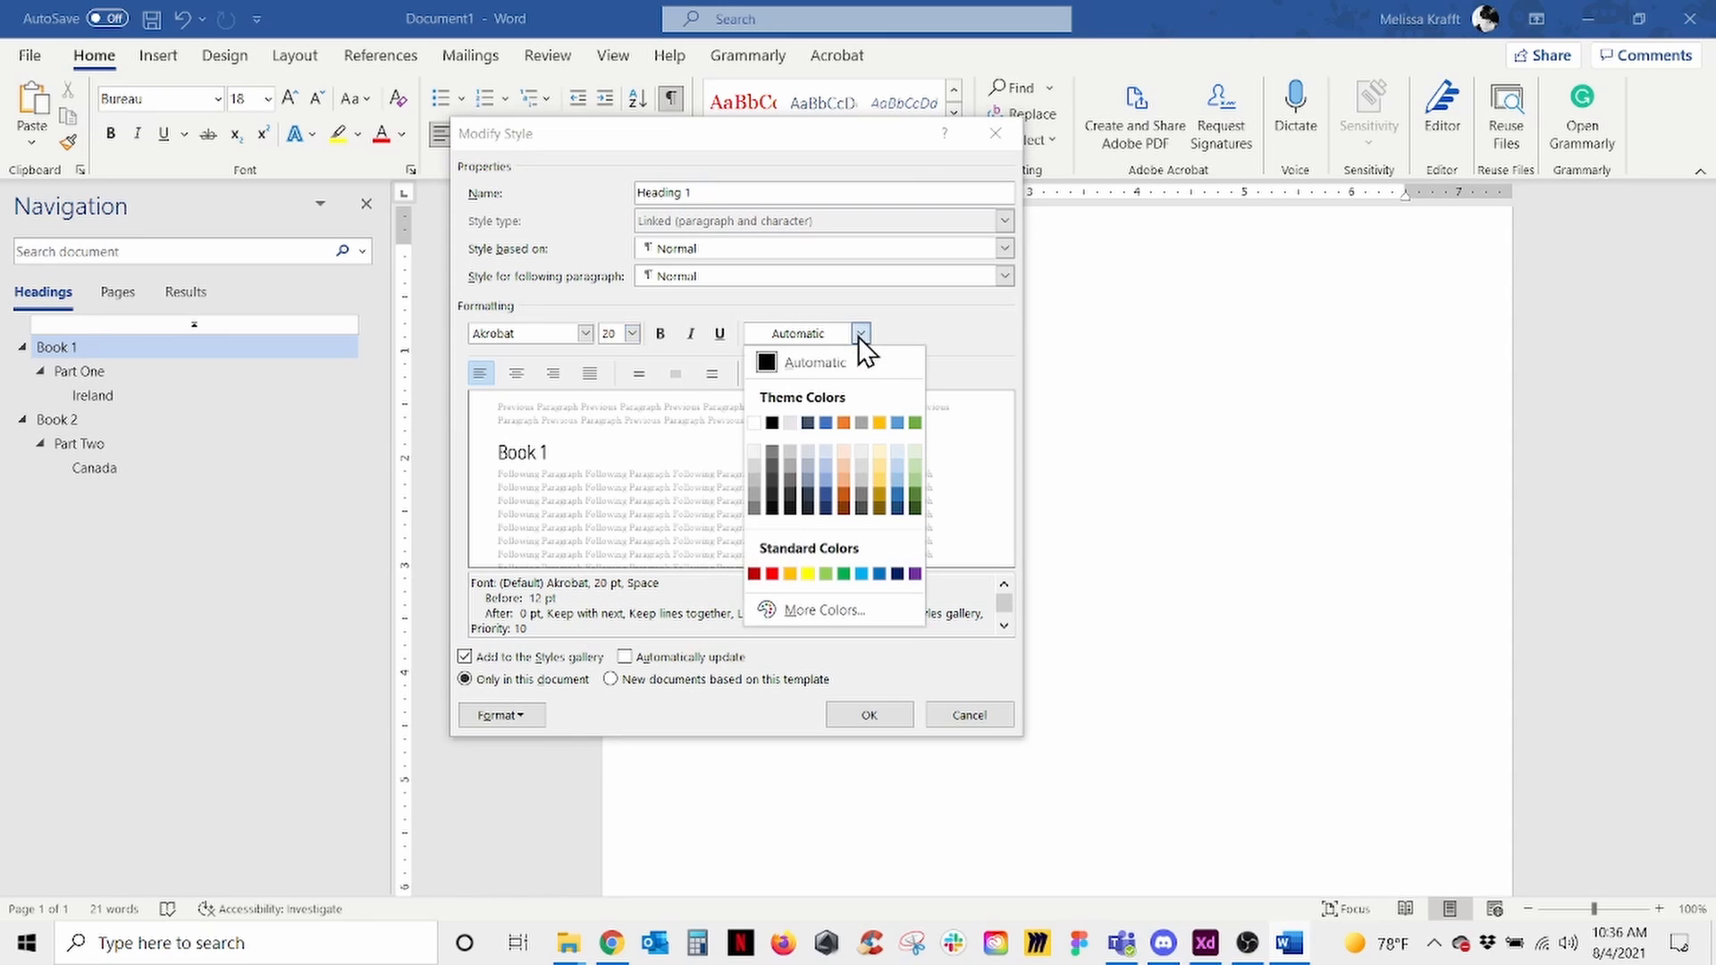
pyautogui.click(800, 362)
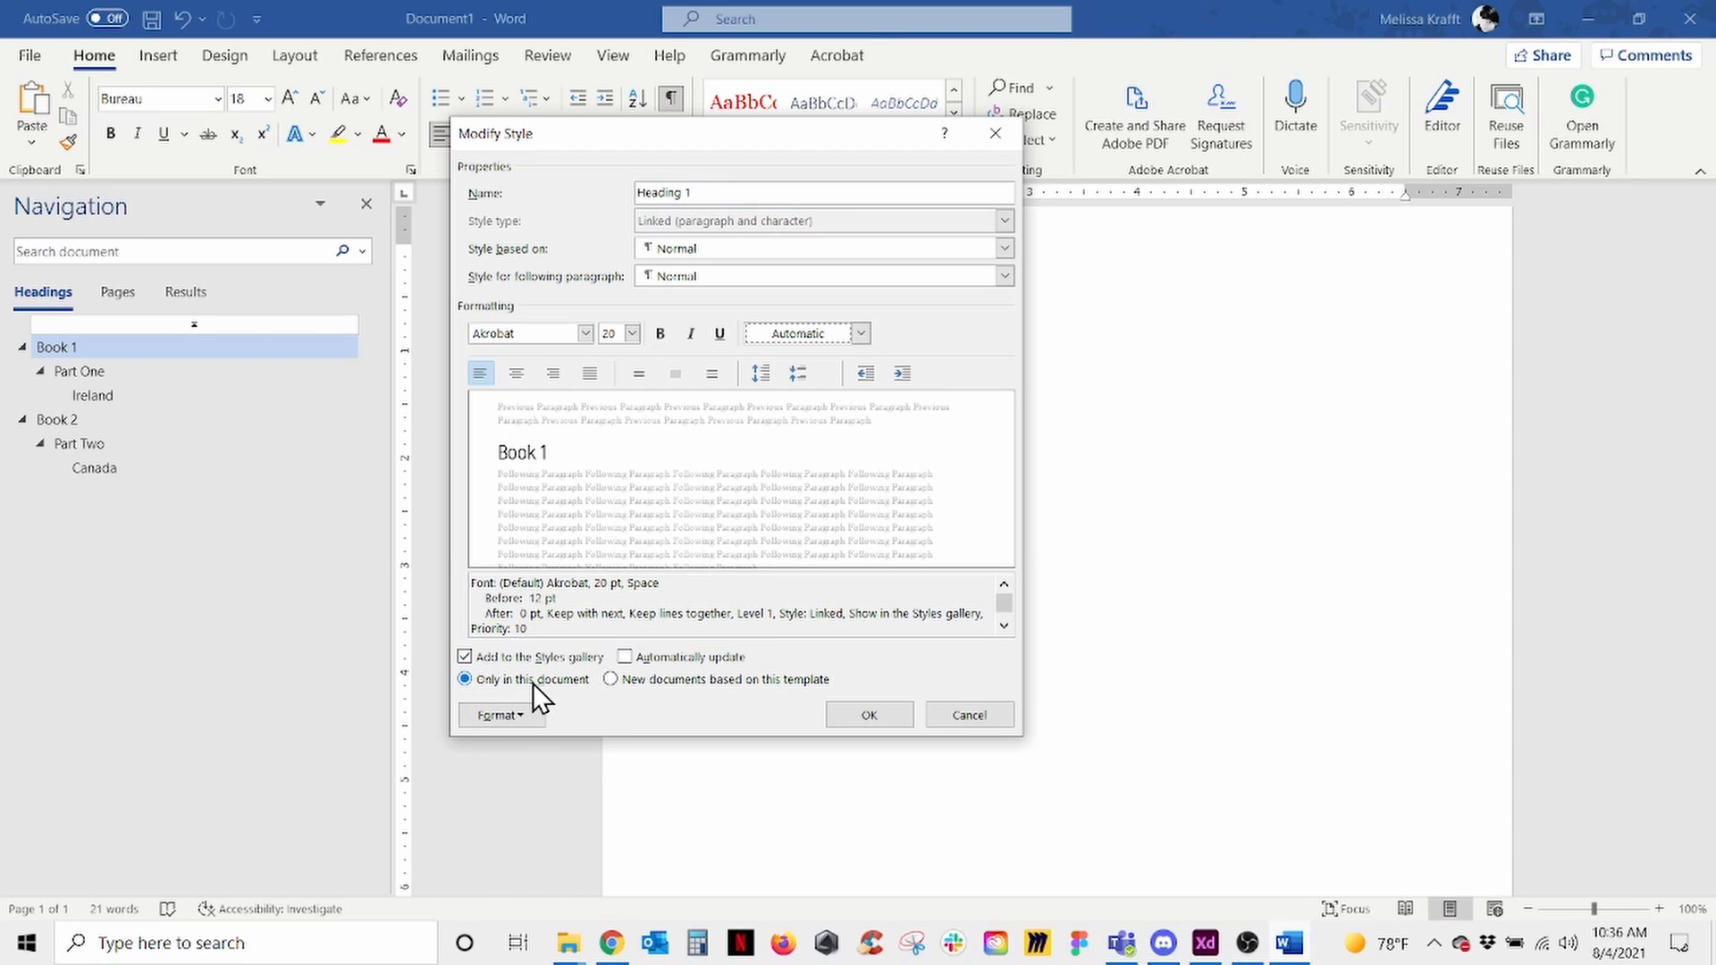
pyautogui.click(610, 681)
pyautogui.click(466, 679)
pyautogui.click(878, 712)
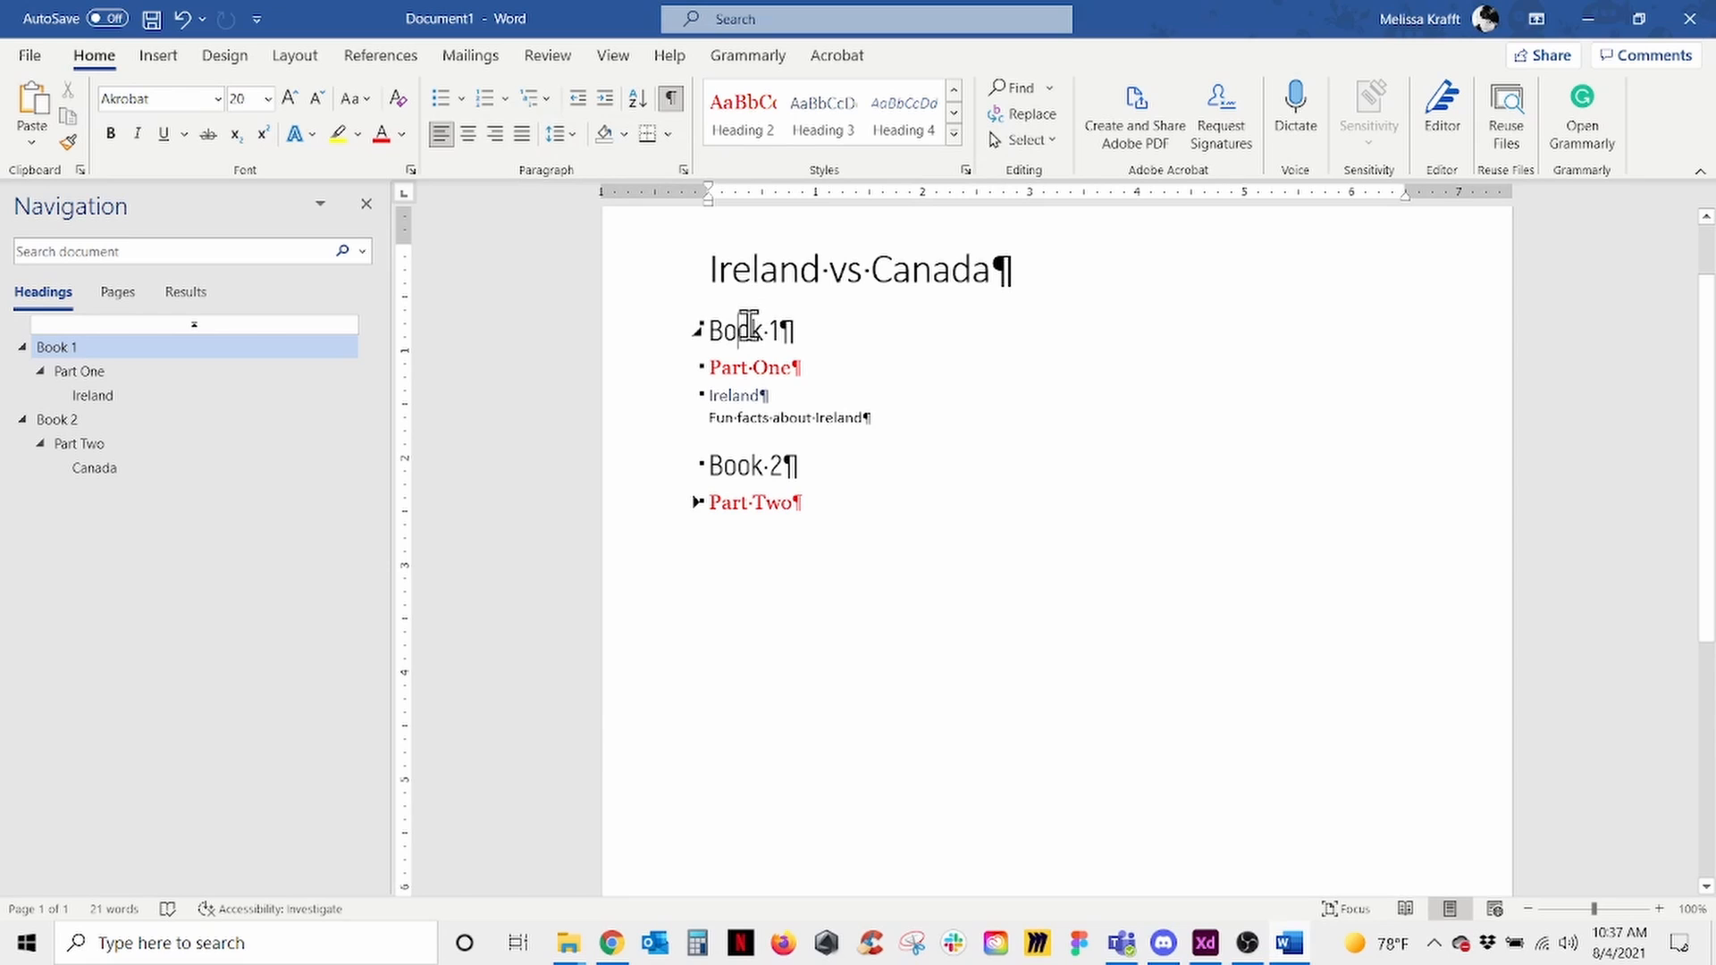
pyautogui.moveTo(704, 331); pyautogui.dragTo(787, 331)
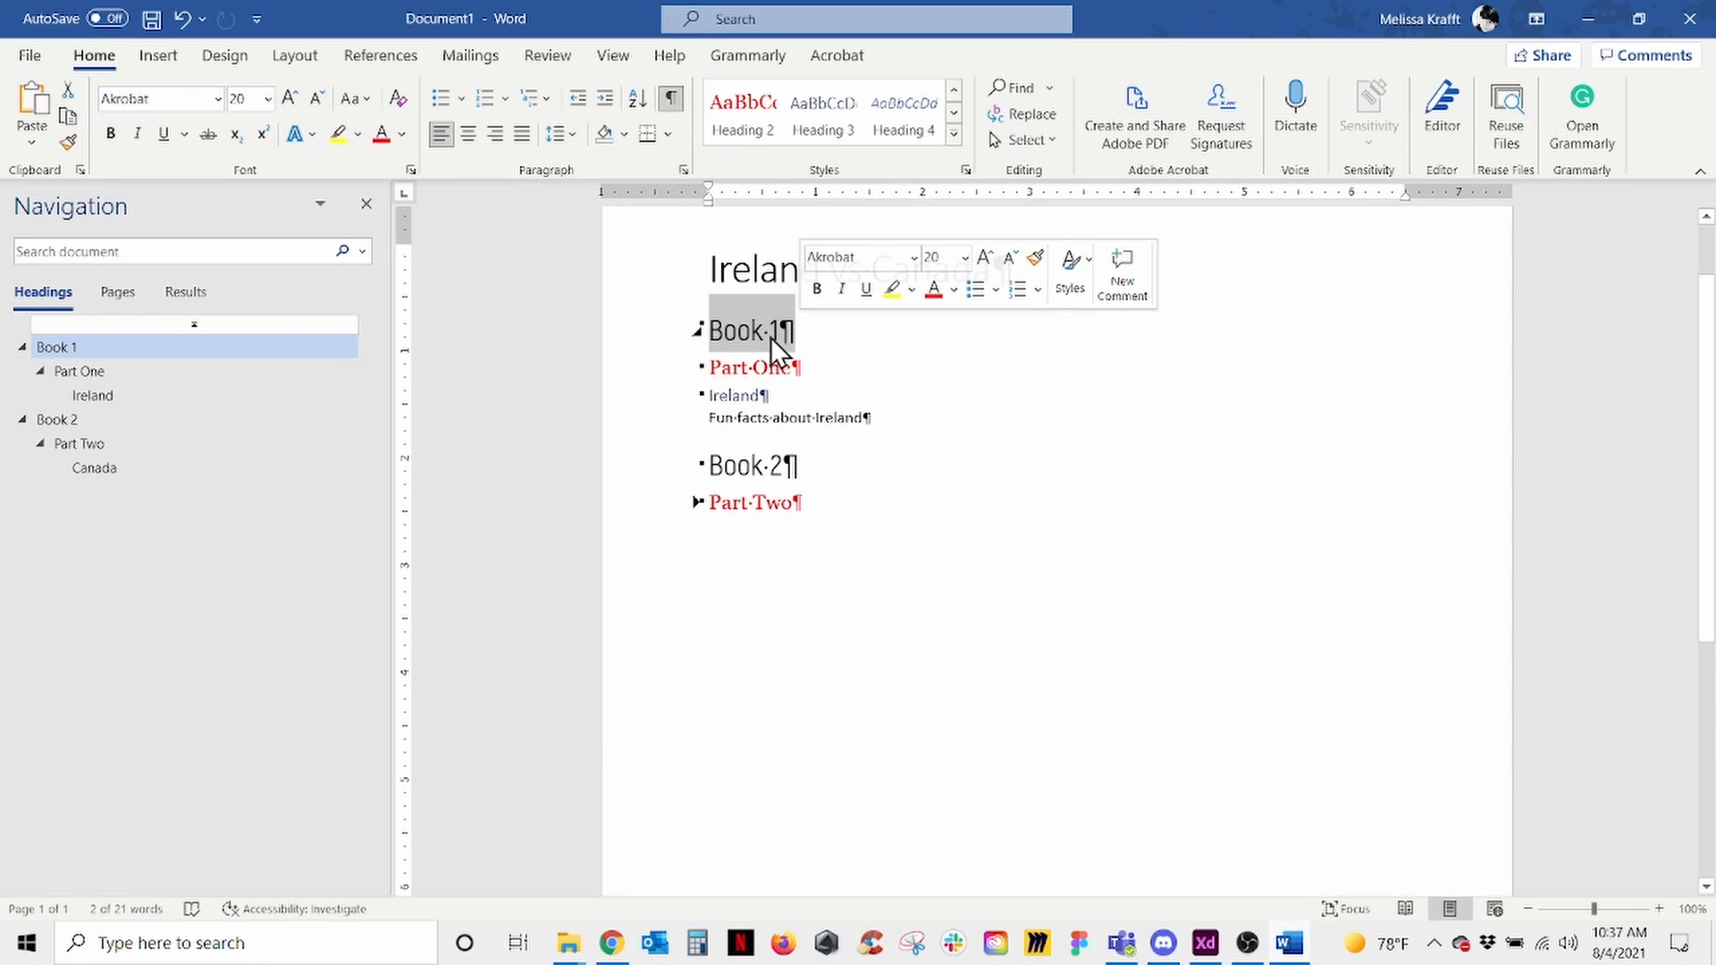
pyautogui.moveTo(703, 465); pyautogui.dragTo(805, 464)
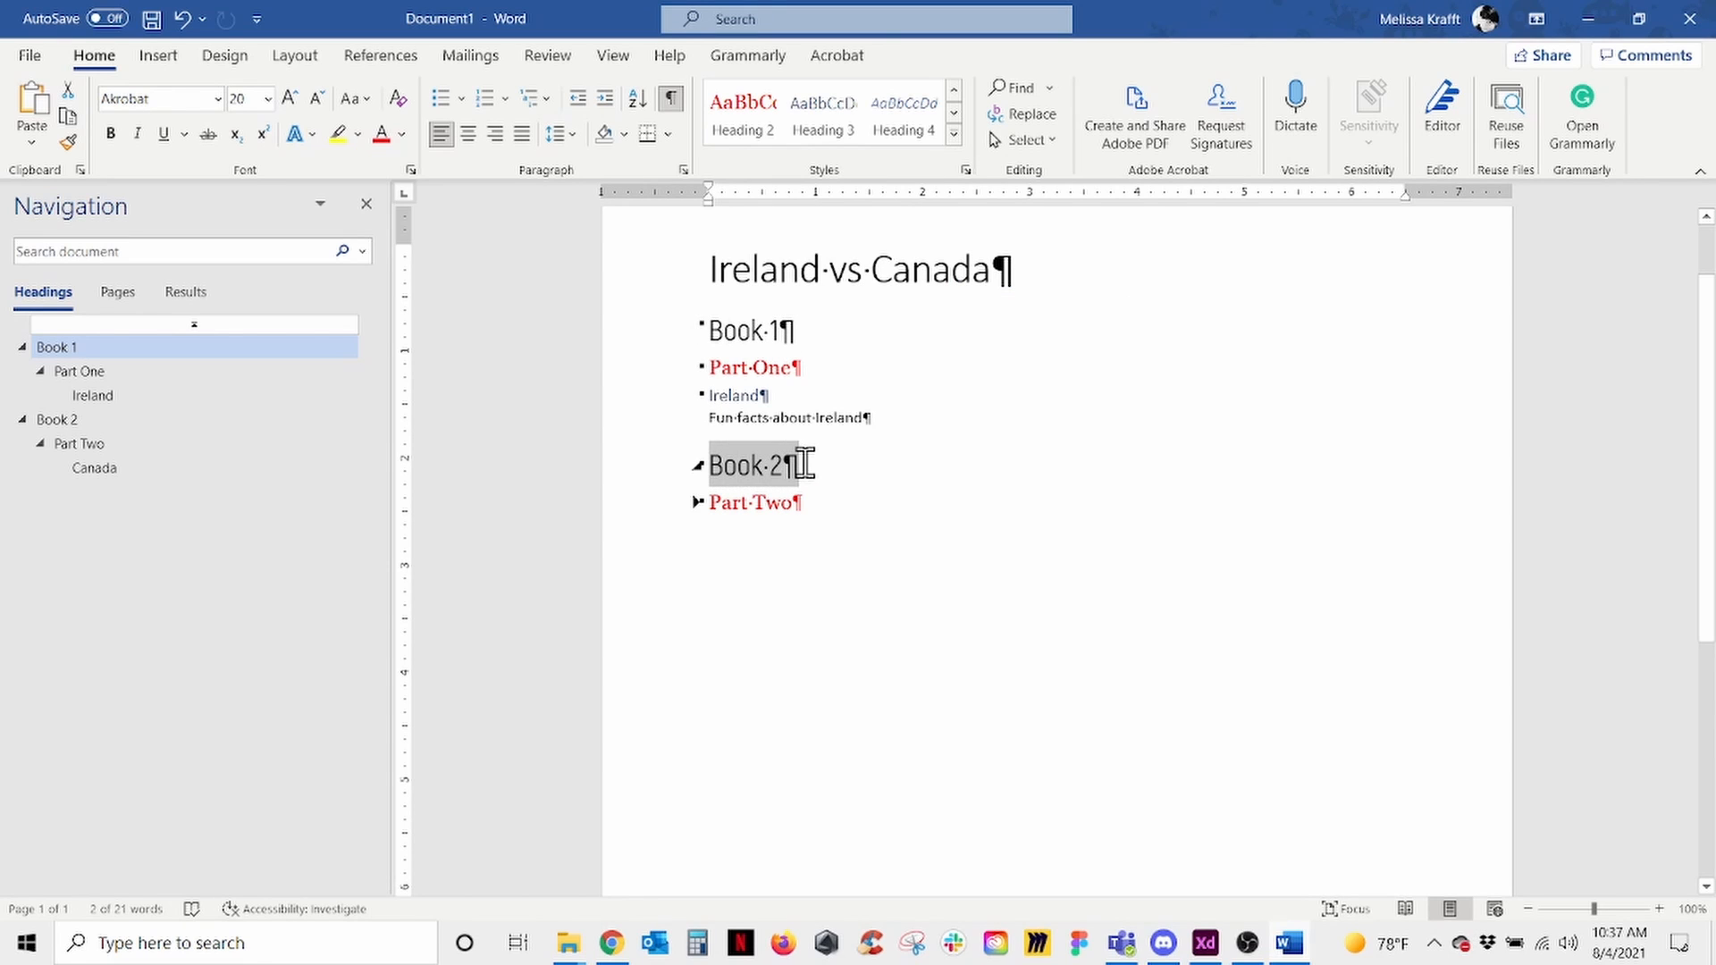
pyautogui.moveTo(702, 330); pyautogui.dragTo(786, 331)
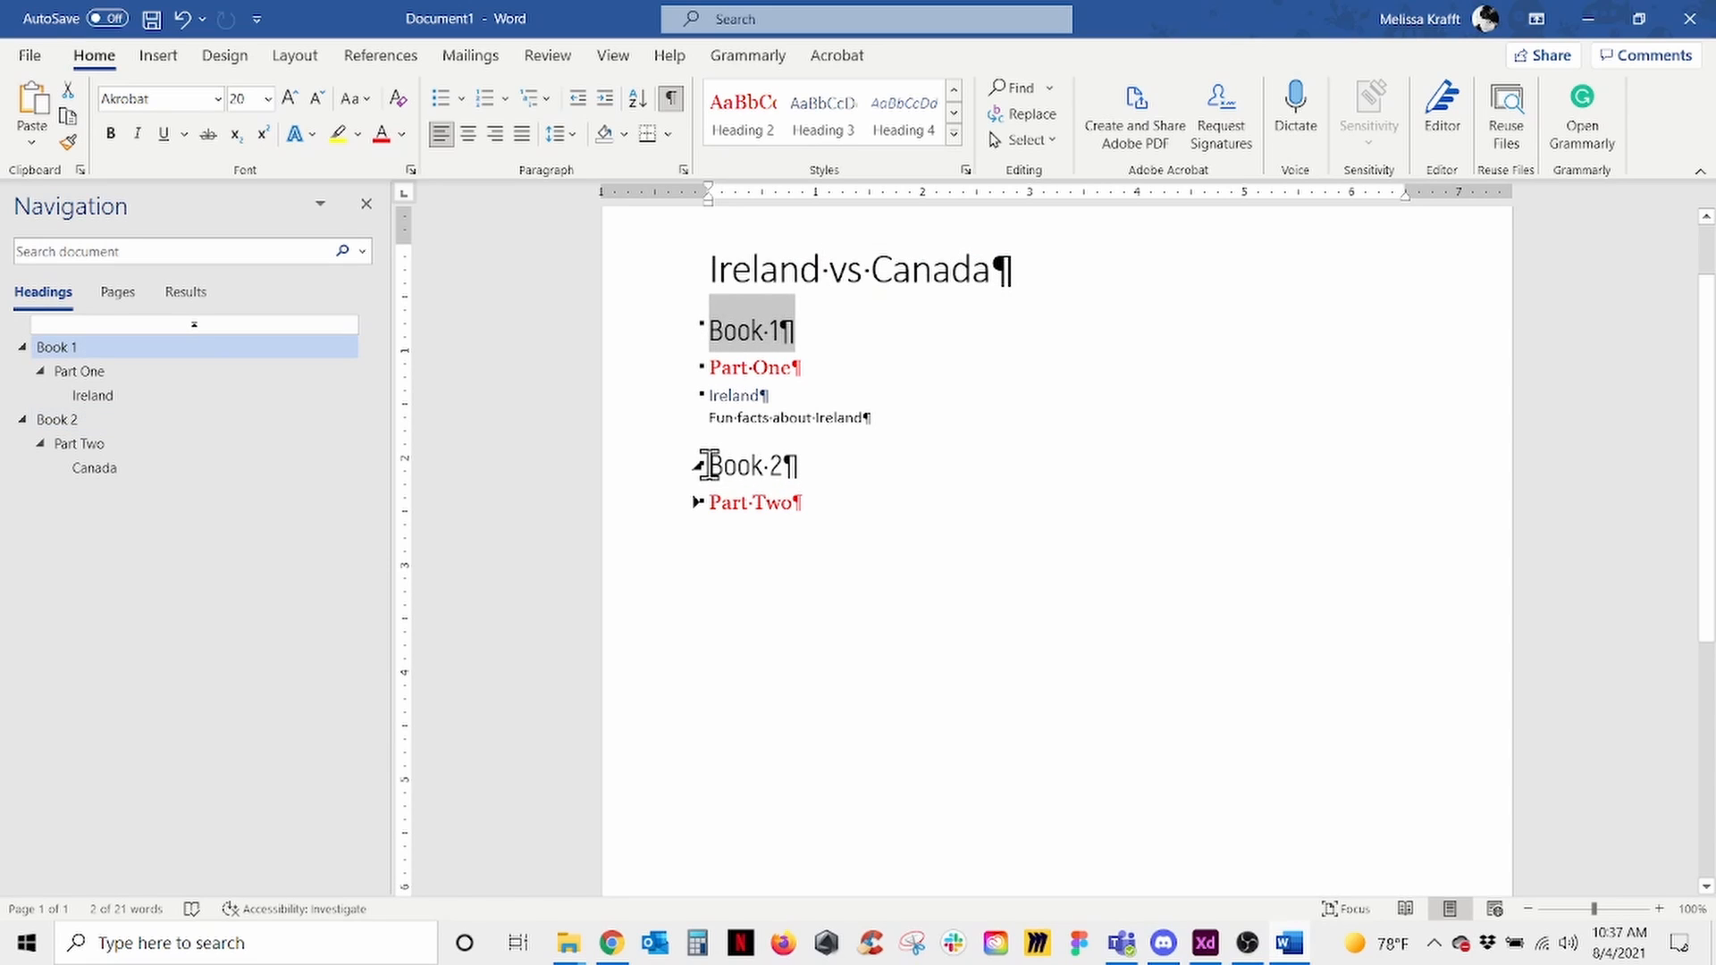
pyautogui.moveTo(706, 464); pyautogui.dragTo(792, 466)
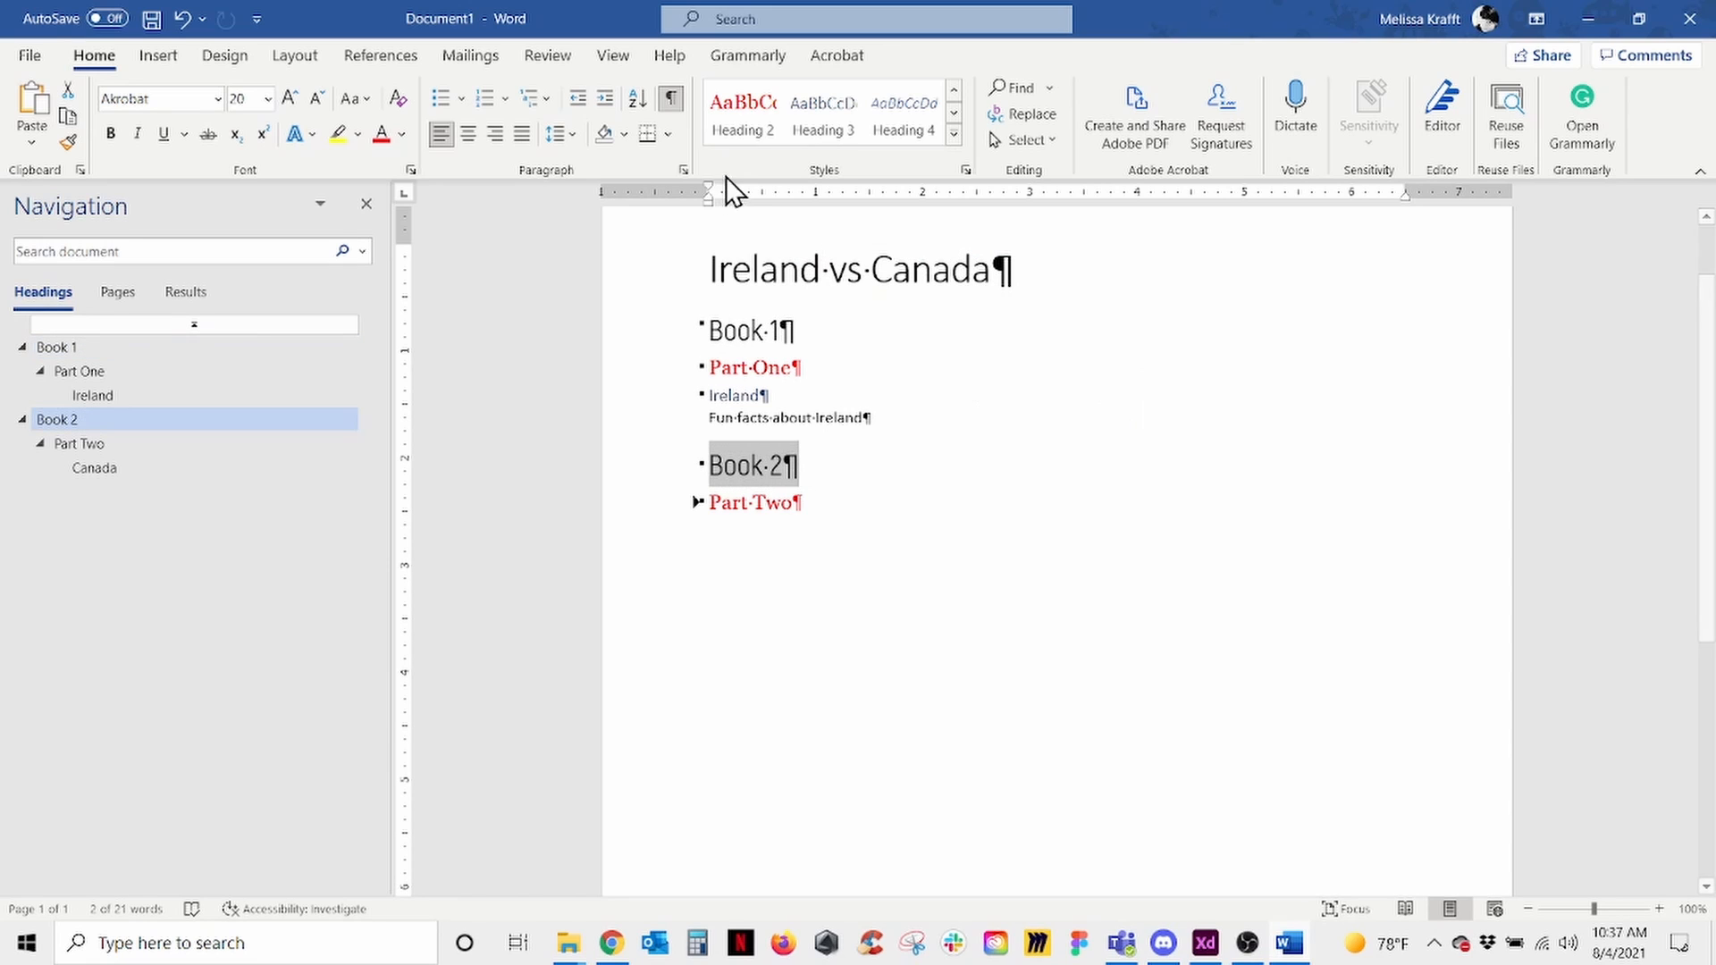
# Step: Modify the Heading 2 style to use the green Accent 6 theme color for its font
pyautogui.rightClick(739, 106)
pyautogui.click(785, 141)
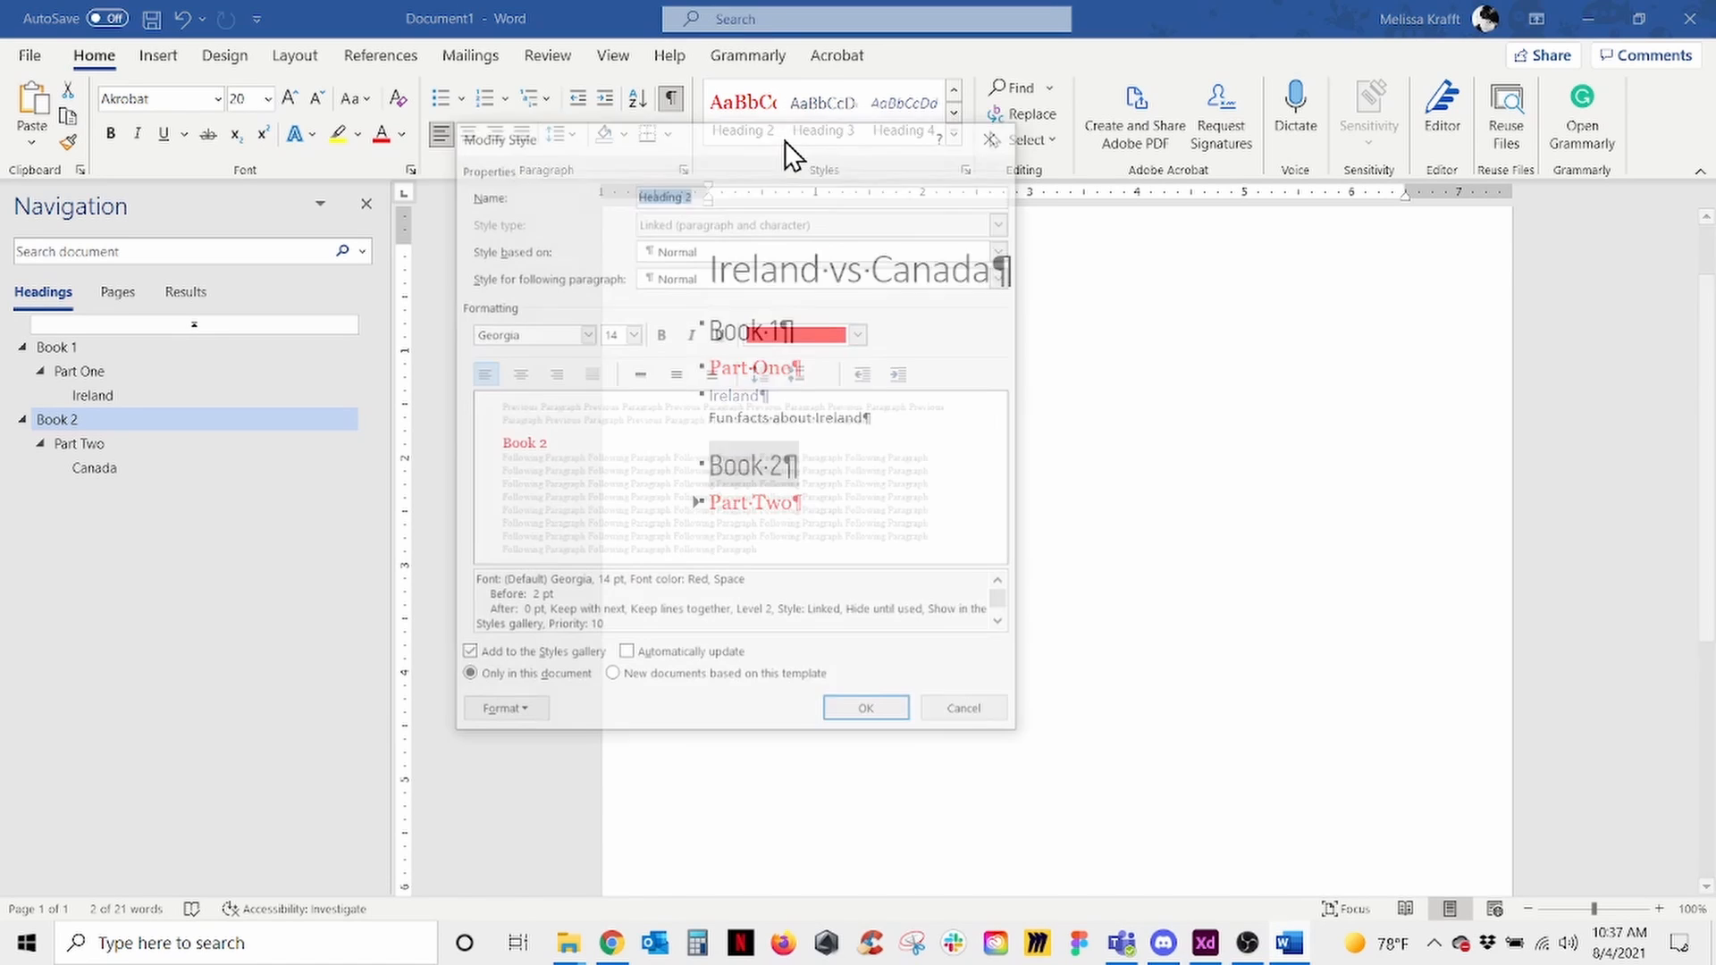
pyautogui.click(861, 335)
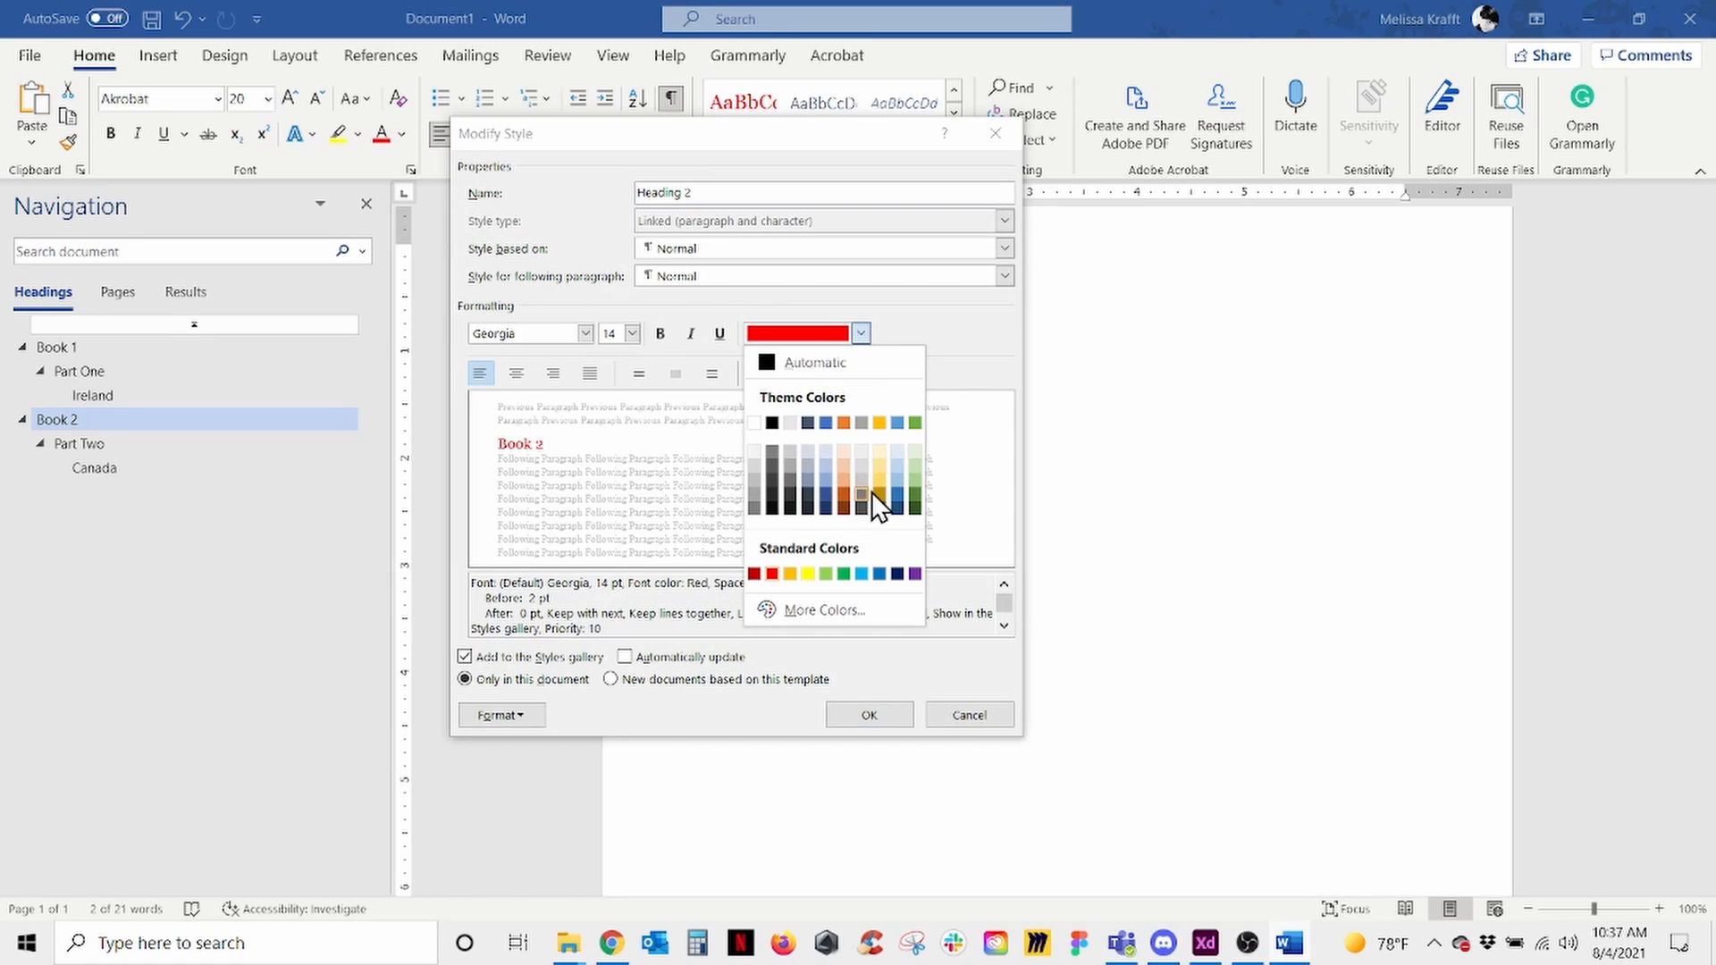
pyautogui.click(915, 424)
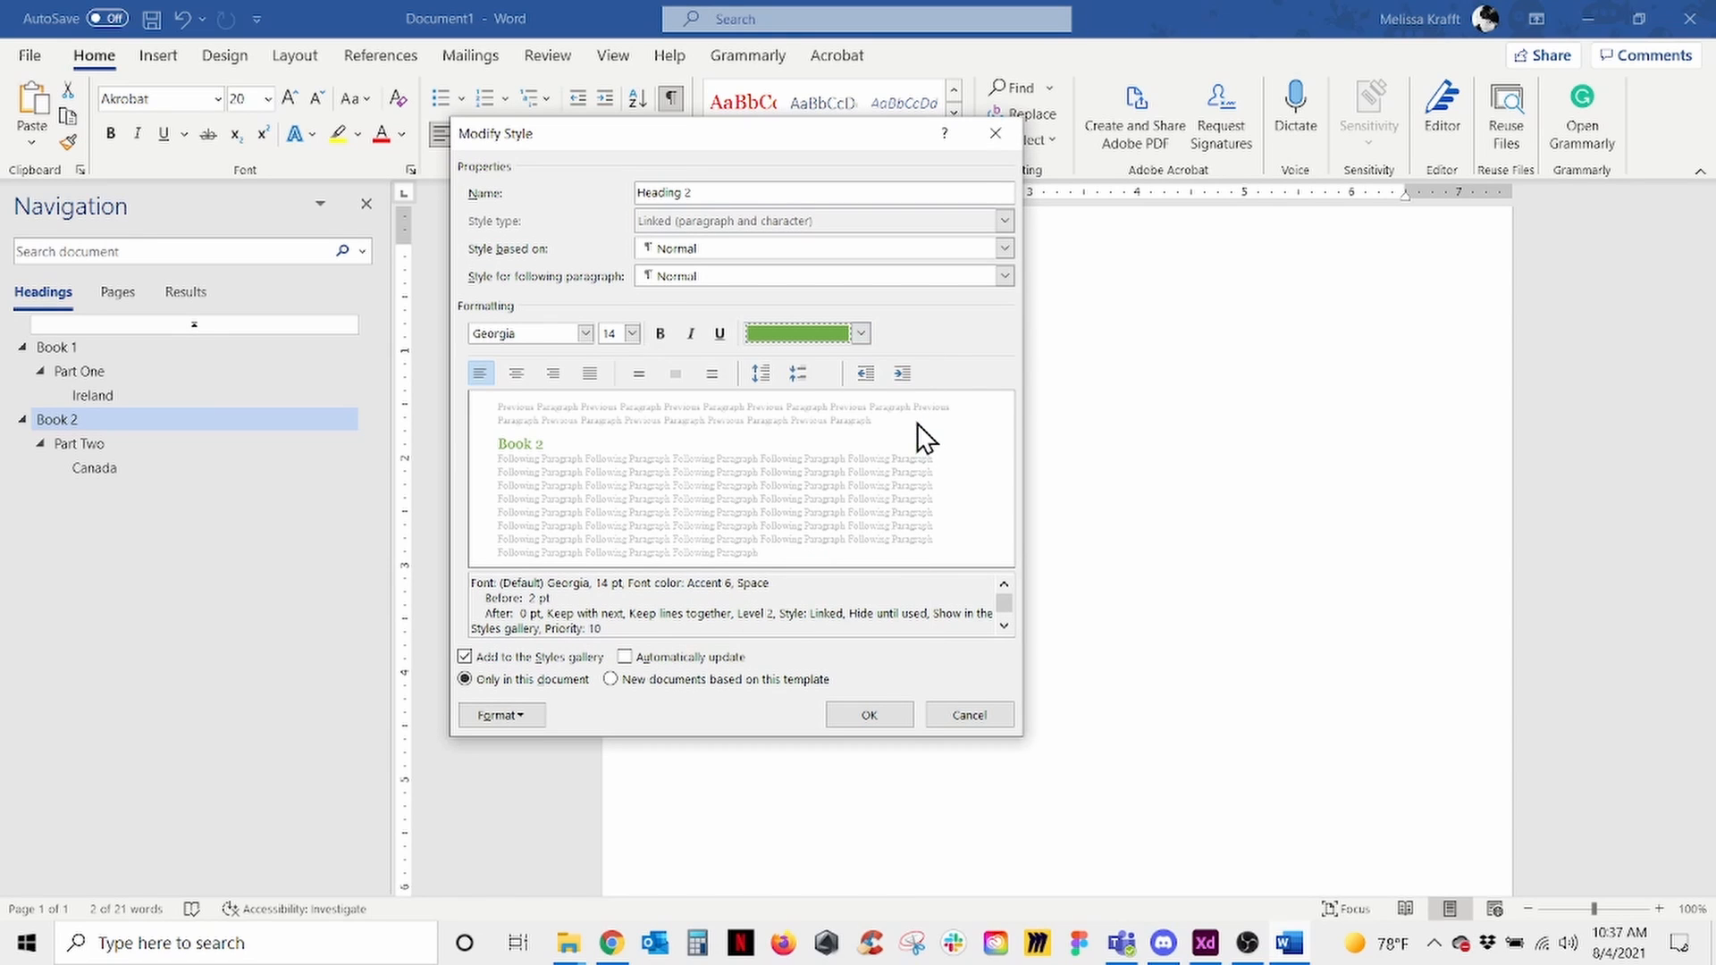
pyautogui.click(892, 715)
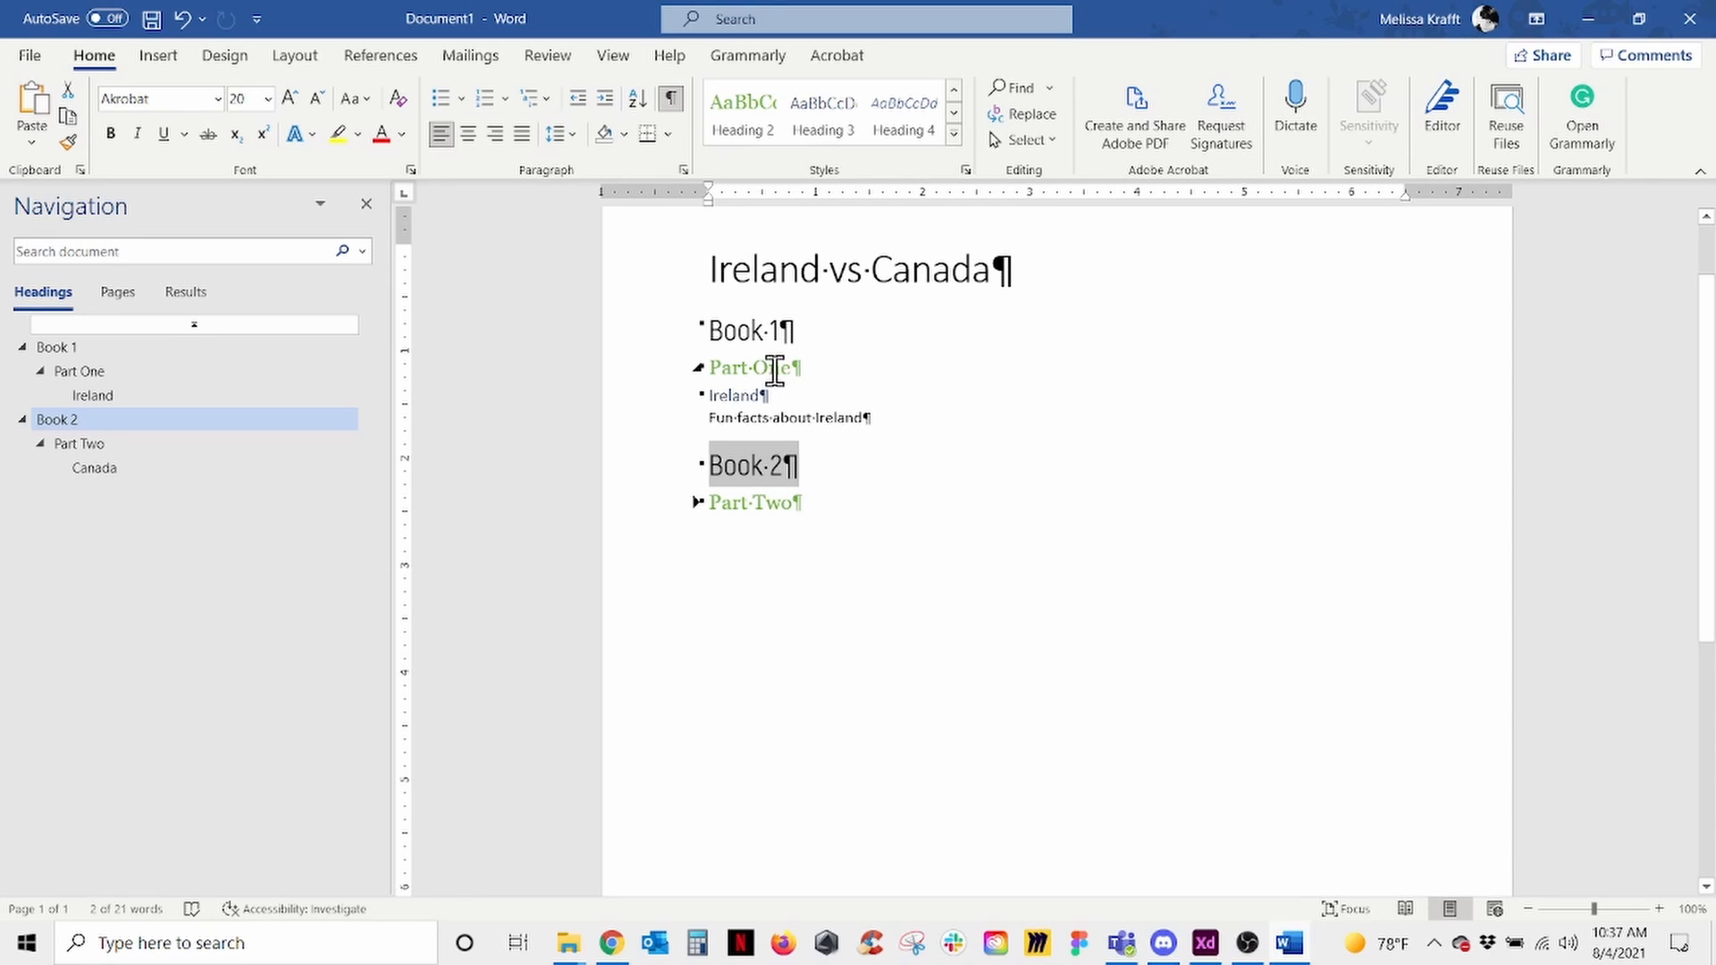
pyautogui.click(822, 501)
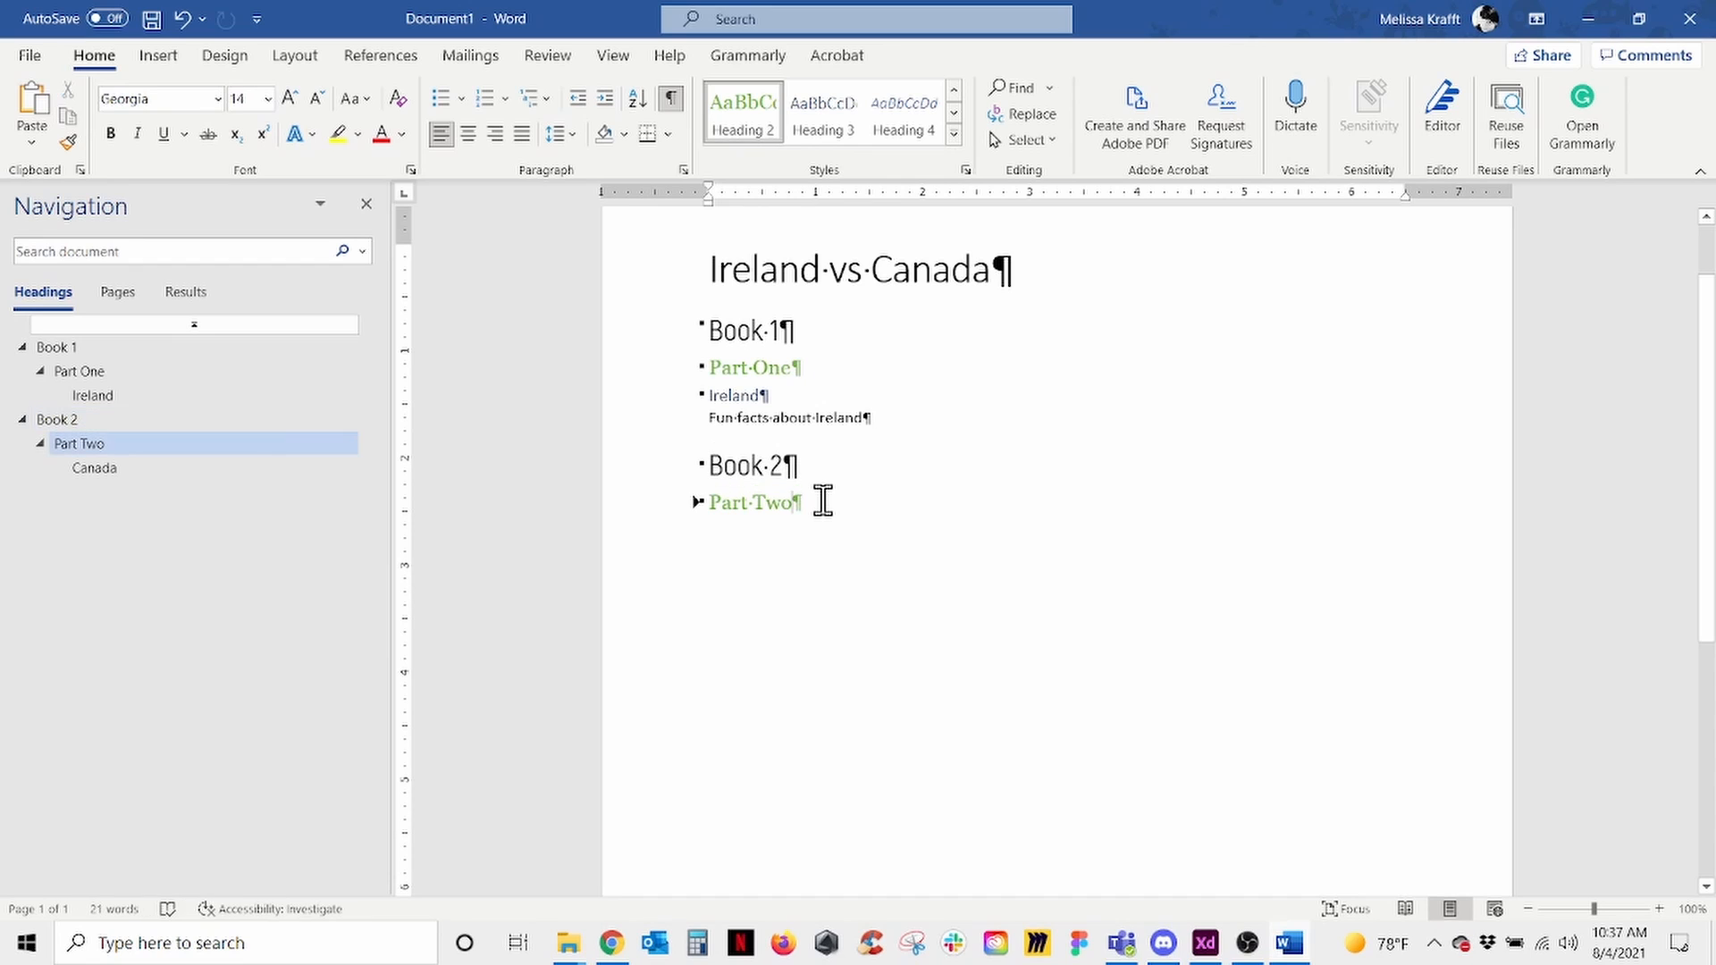